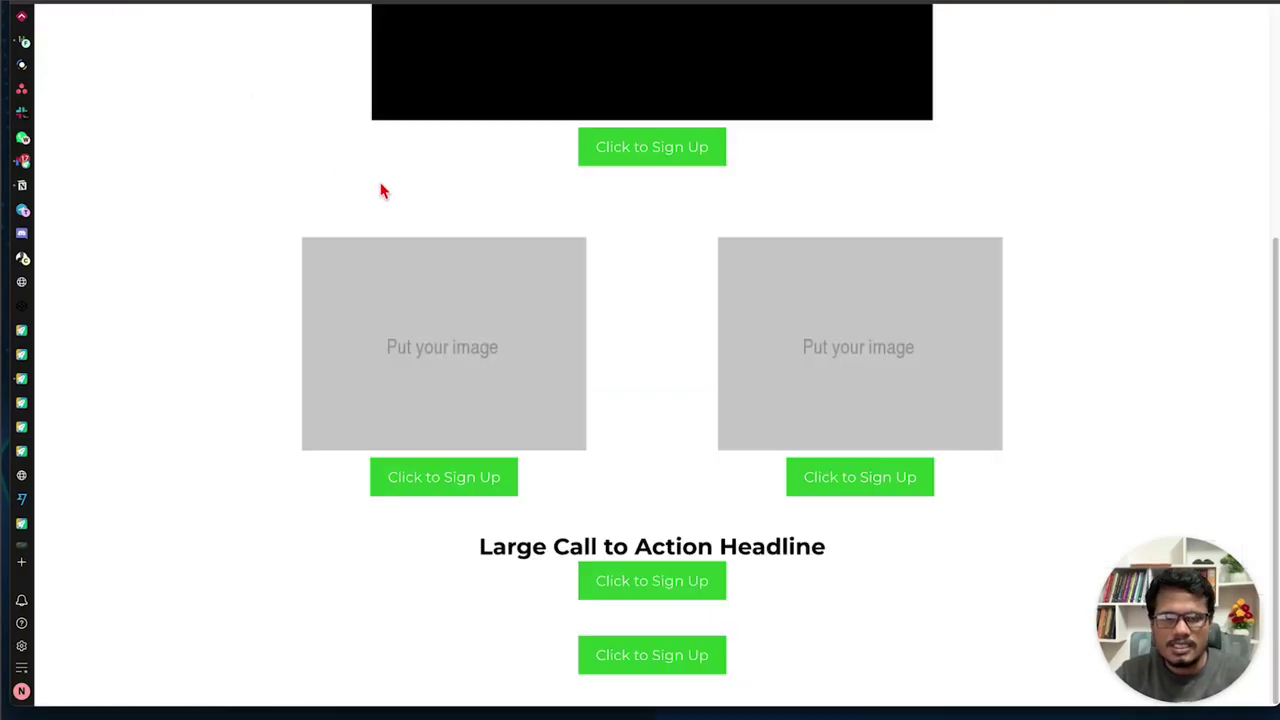
Test the sign-up buttons on the GoHighLevel Multi Popup v2 page, opening and closing the popup linked to each
scroll(836, 346, "up", 5)
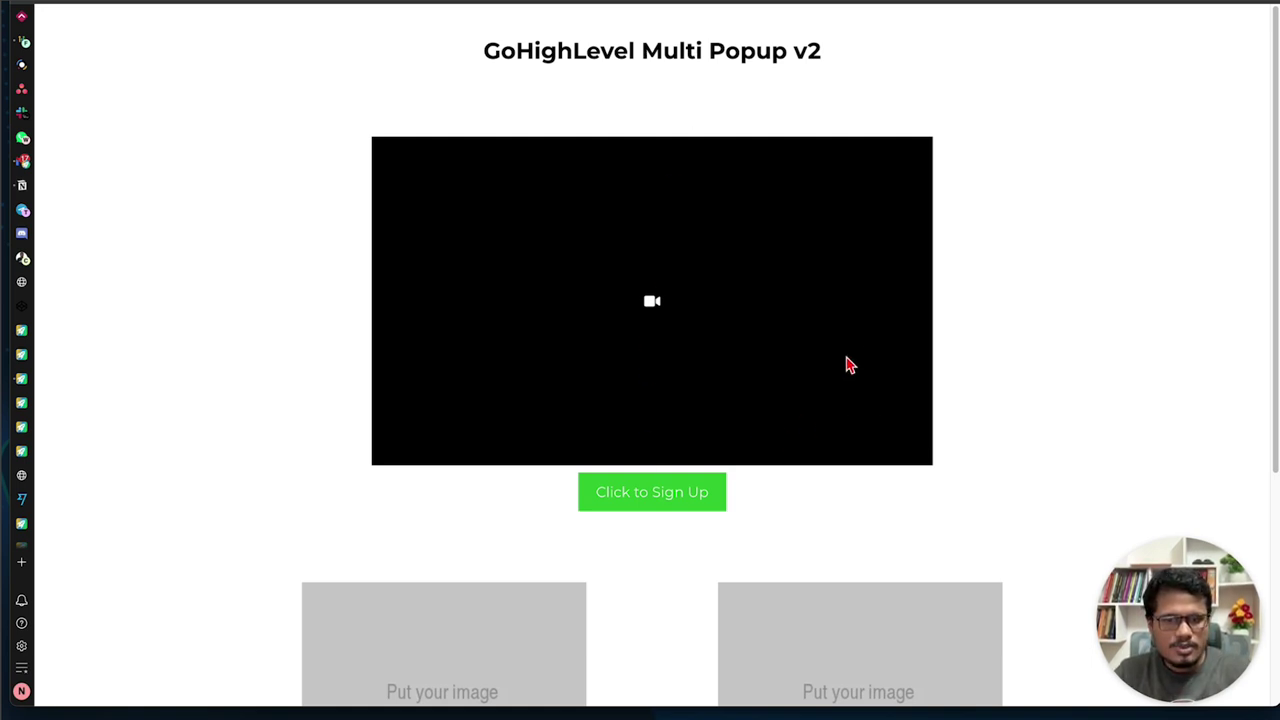
left_click(645, 493)
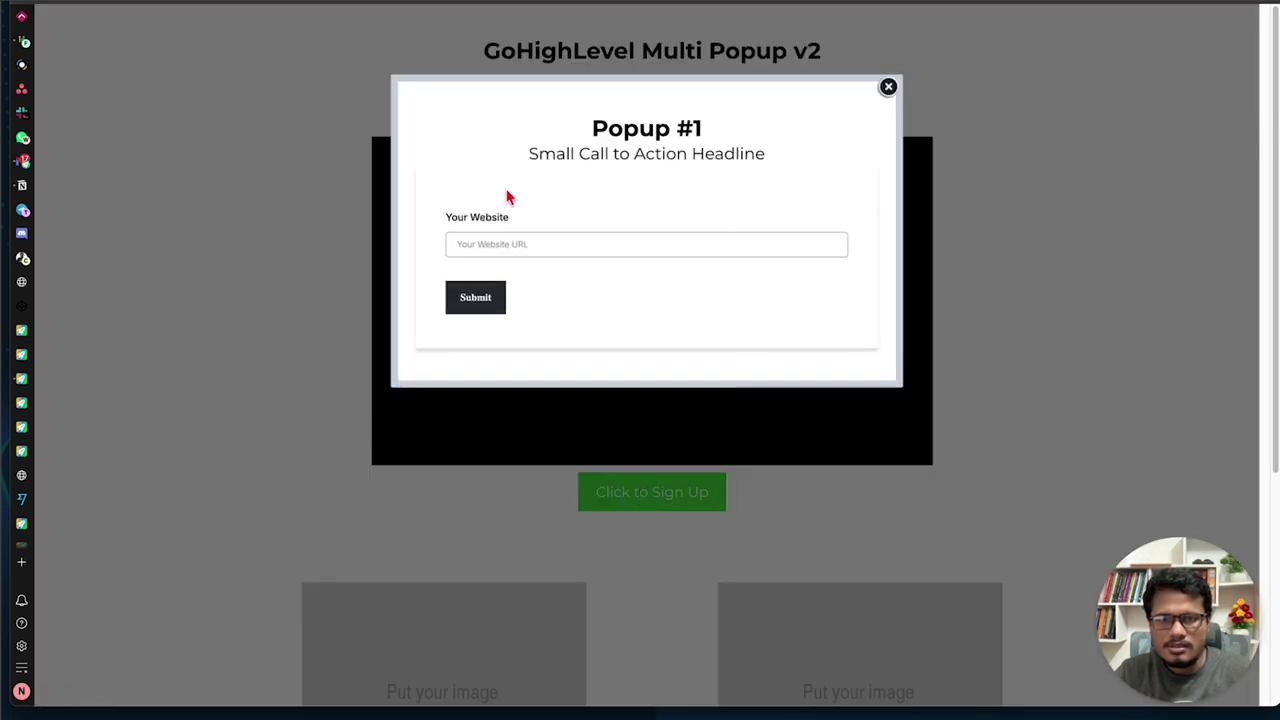
left_click(888, 87)
scroll(626, 389, "down", 4)
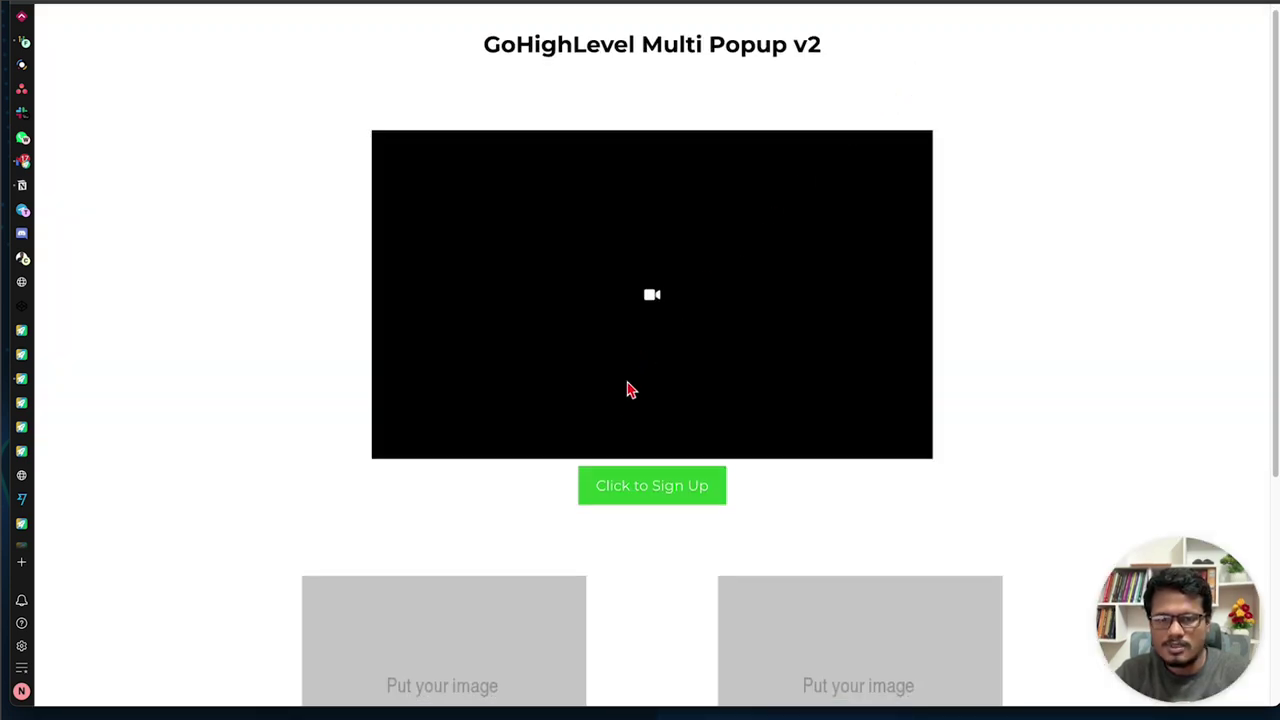
left_click(457, 477)
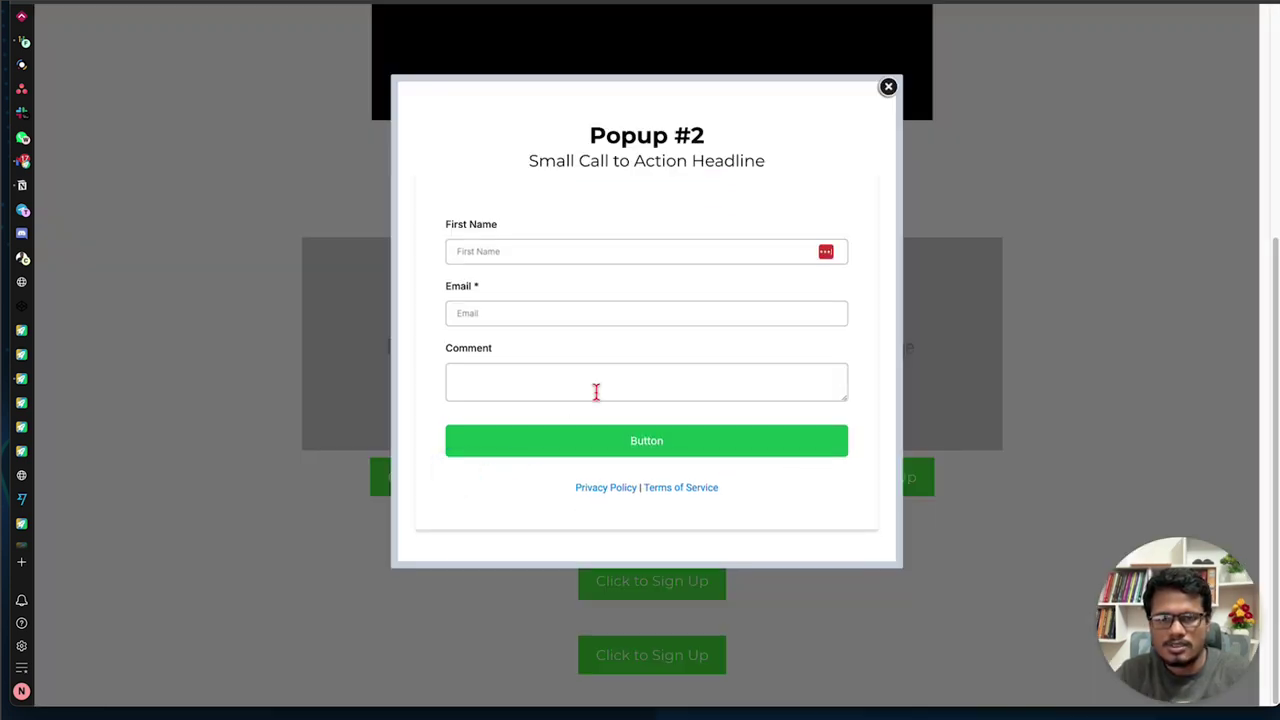
left_click(888, 87)
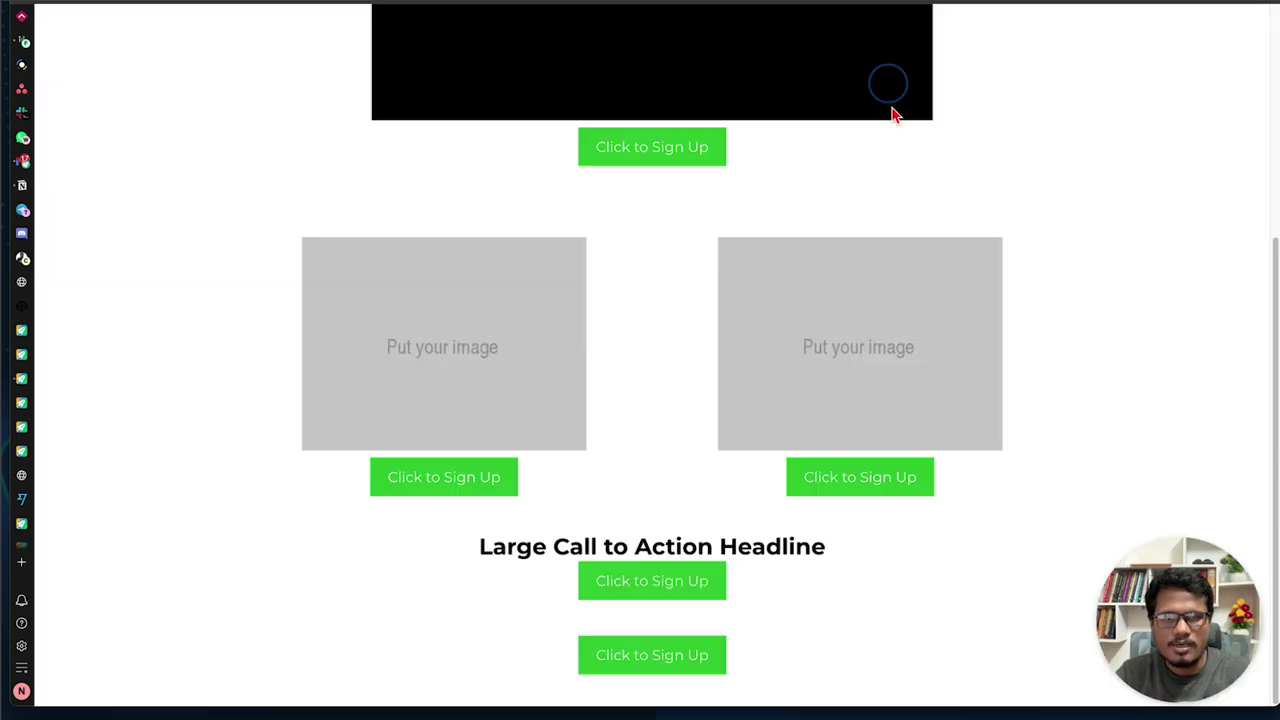
left_click(862, 478)
left_click(888, 88)
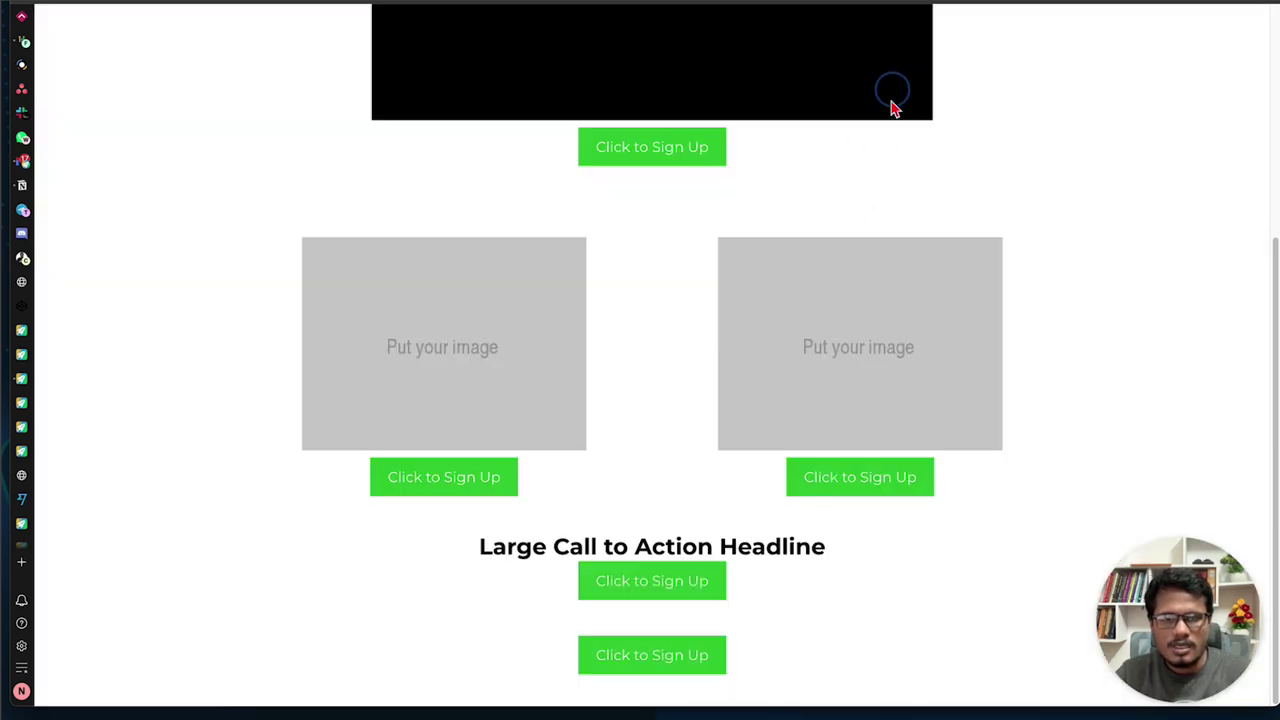
left_click(676, 582)
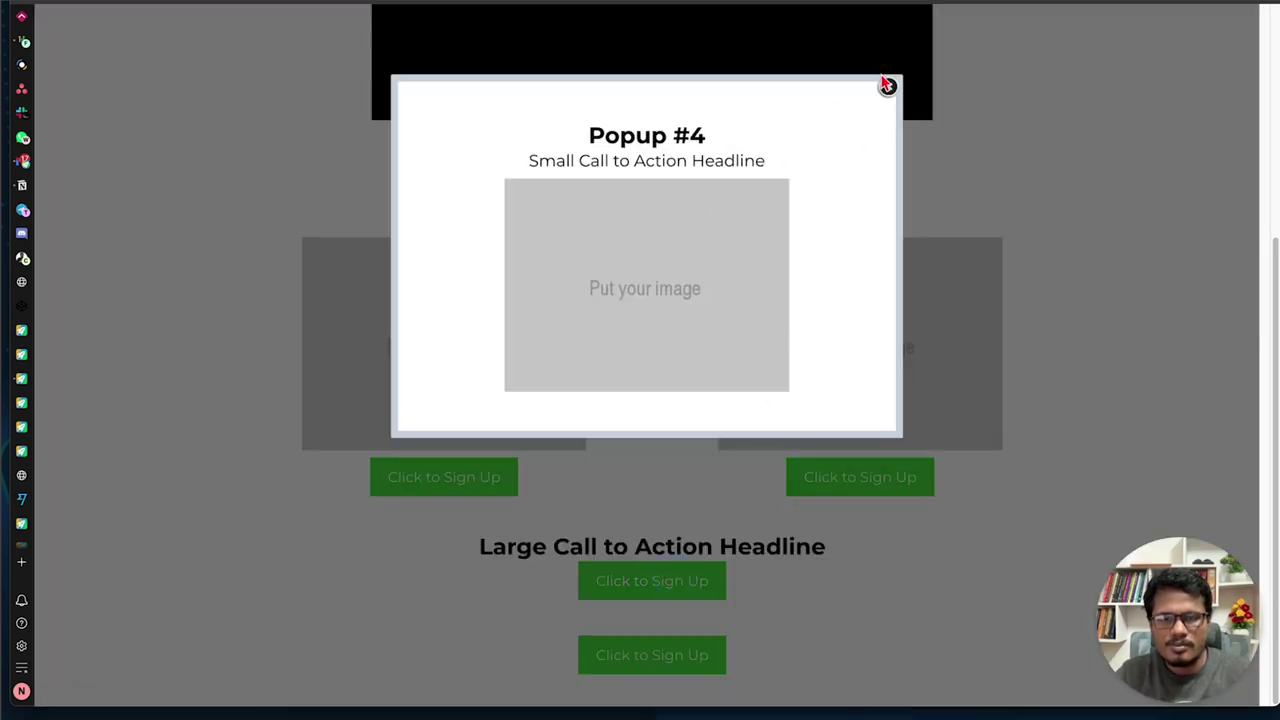
left_click(888, 87)
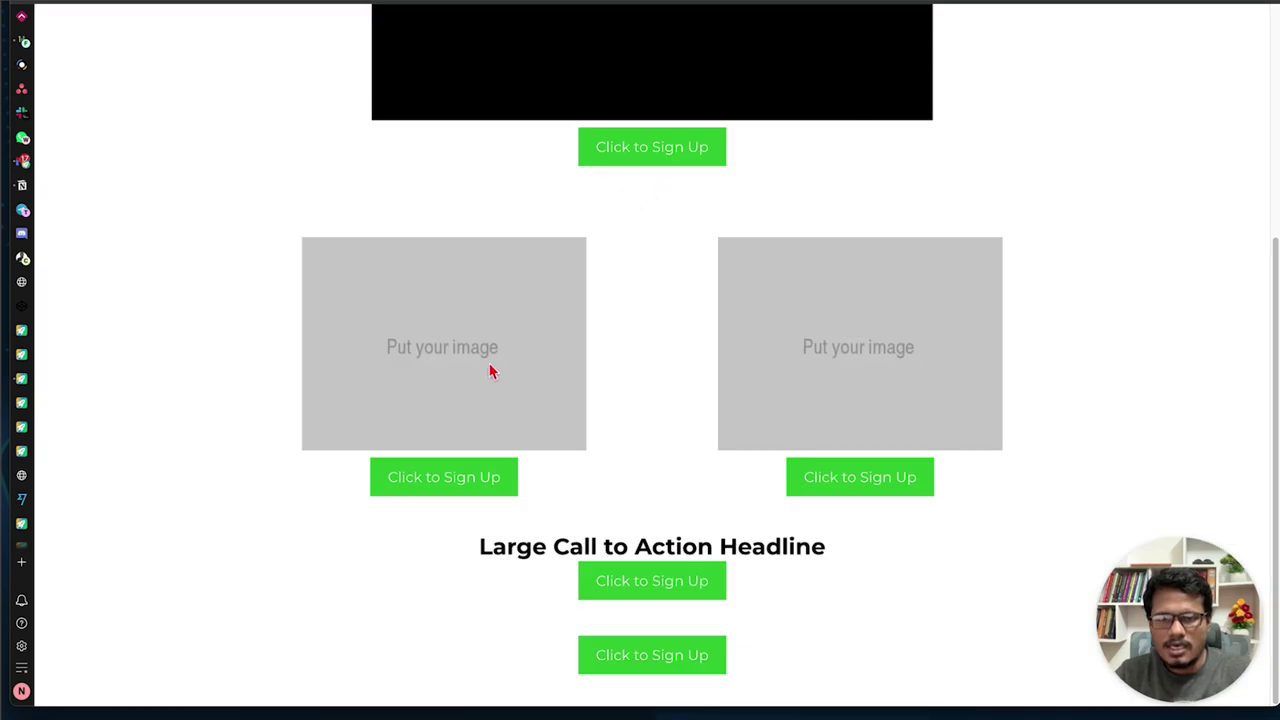
left_click(451, 486)
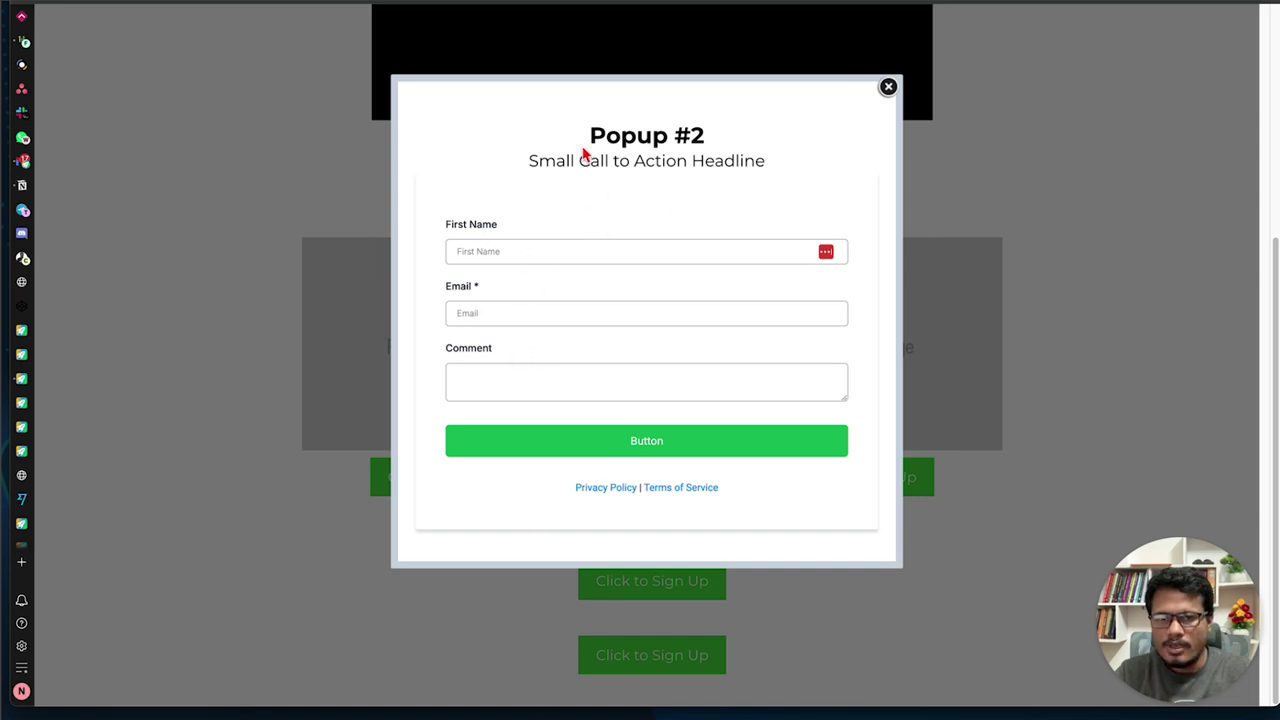
left_click(888, 87)
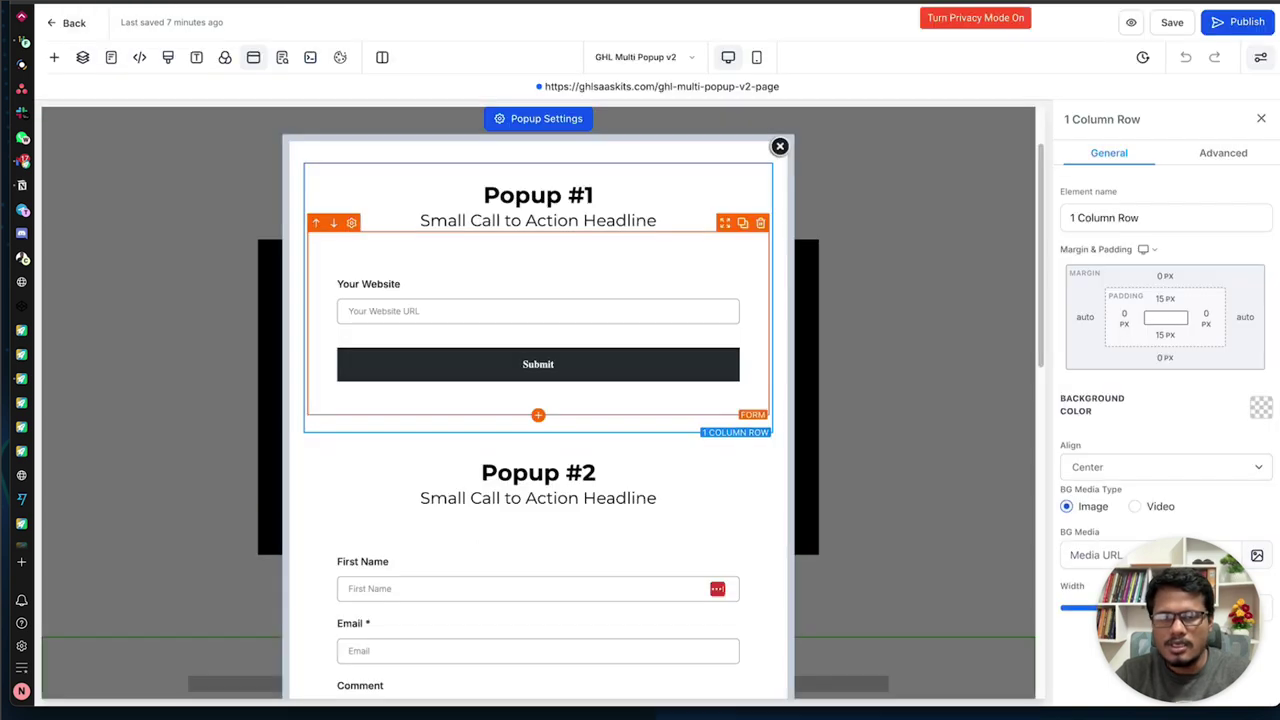
Review the page's sections and sign-up buttons in the page builder, and the stacked rows inside its popup
left_click(781, 146)
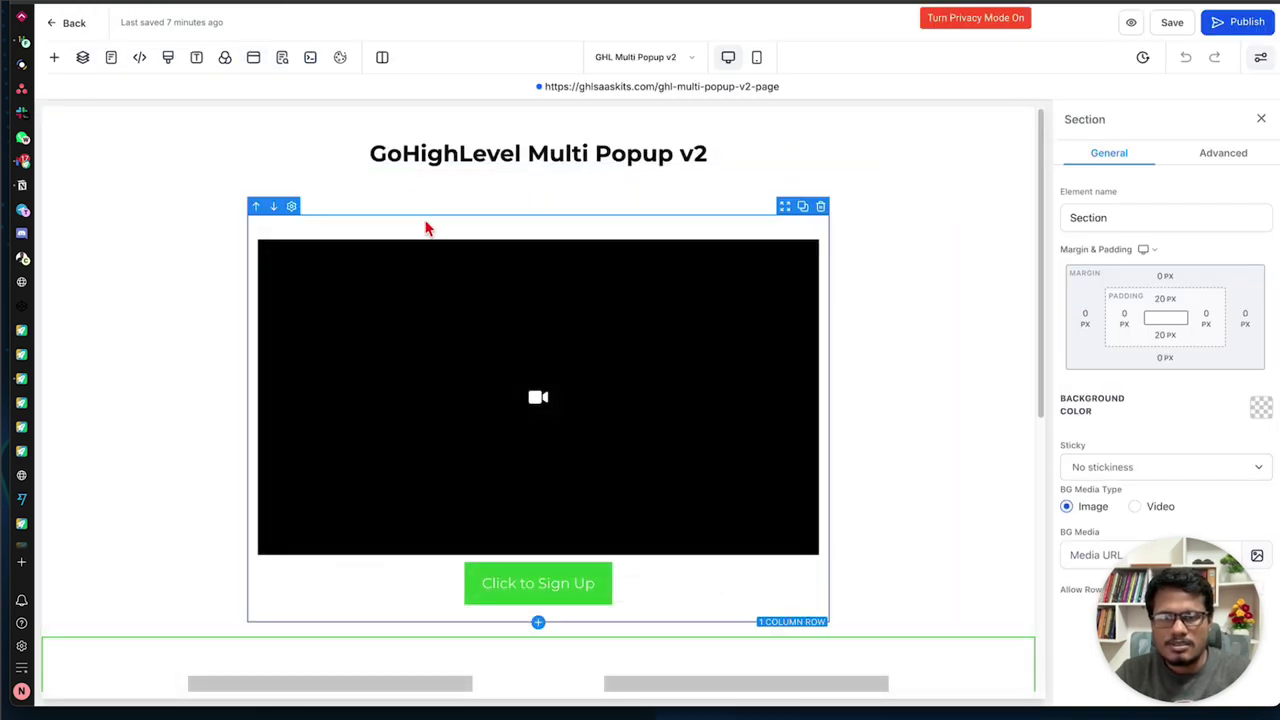
scroll(586, 271, "down", 5)
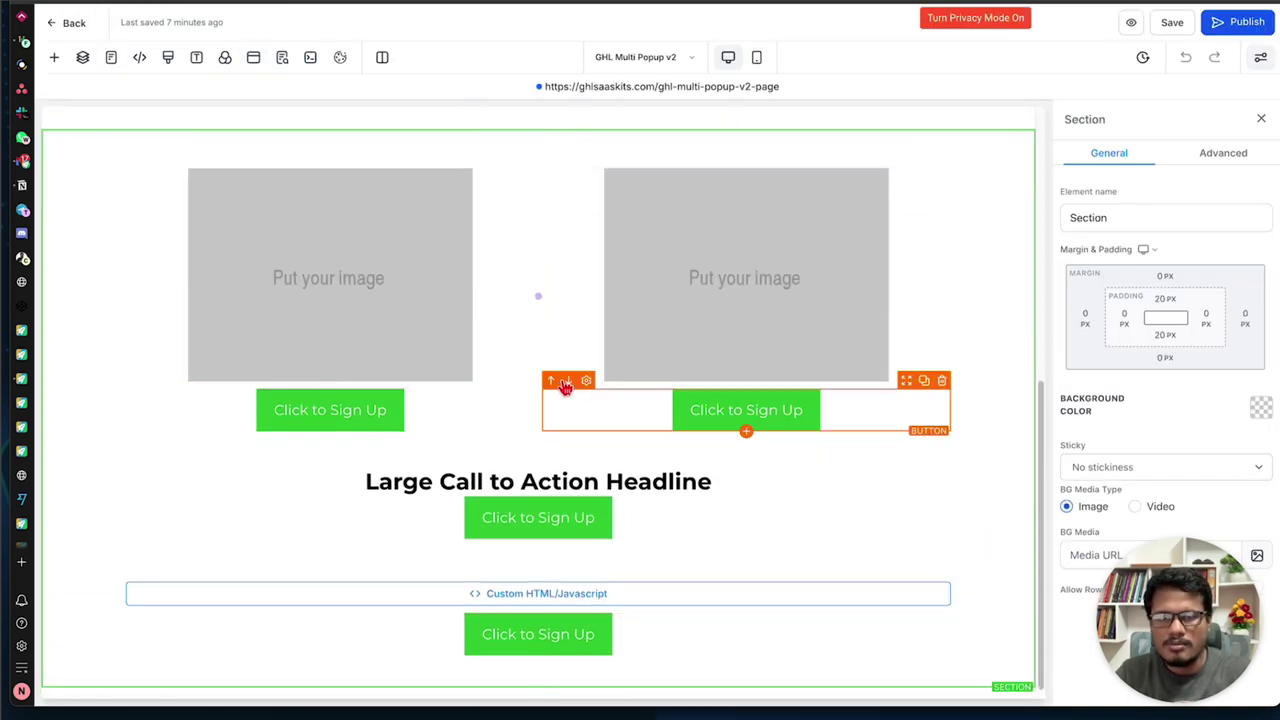
scroll(537, 294, "up", 5)
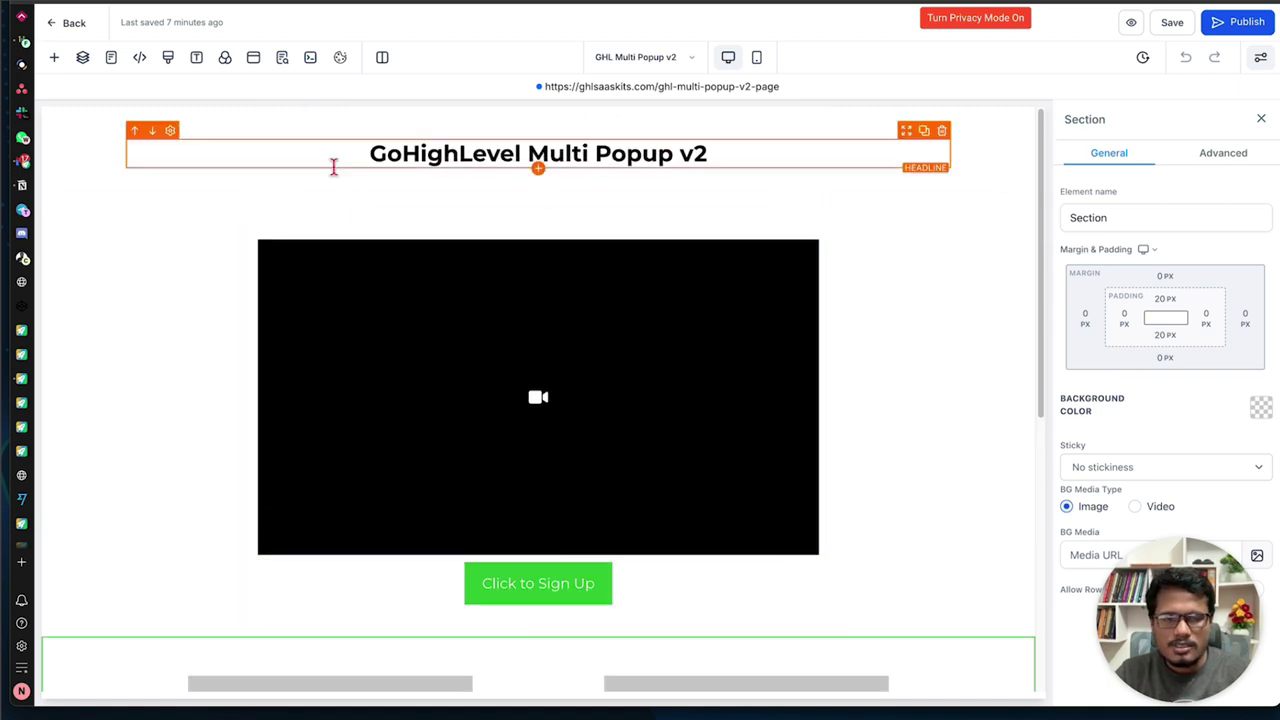
left_click(254, 62)
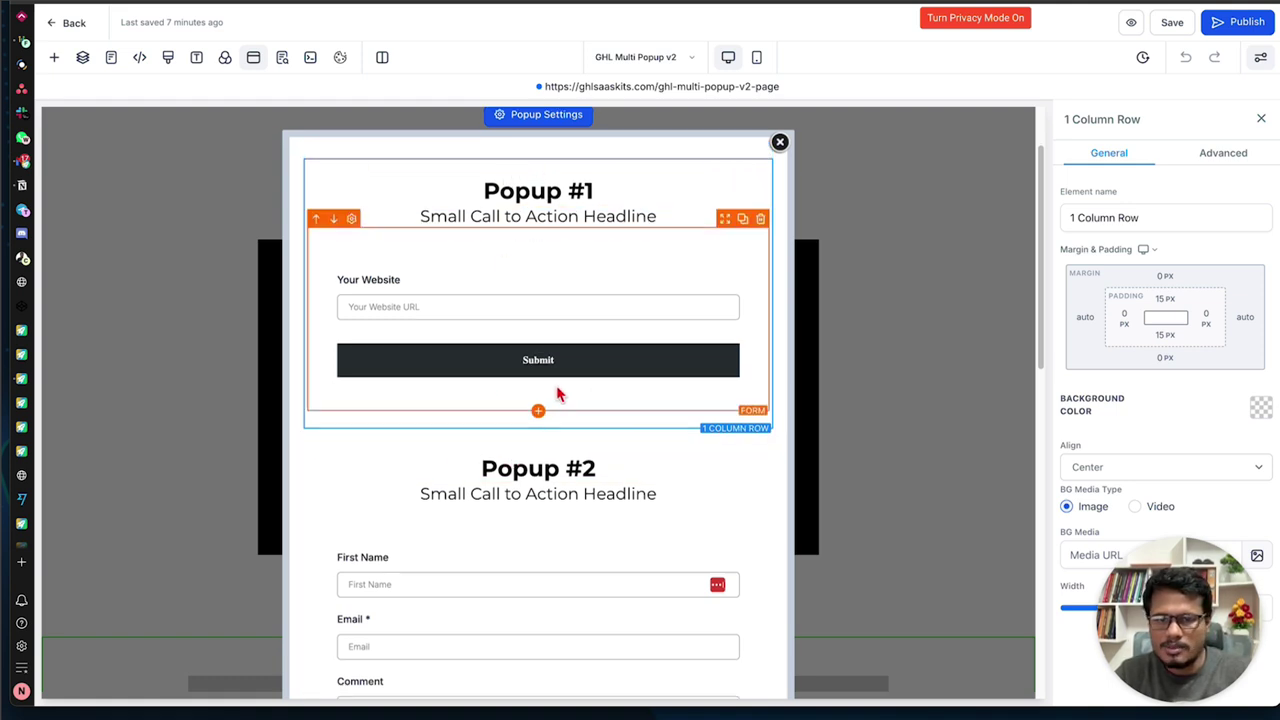
scroll(560, 400, "down", 5)
scroll(543, 414, "down", 5)
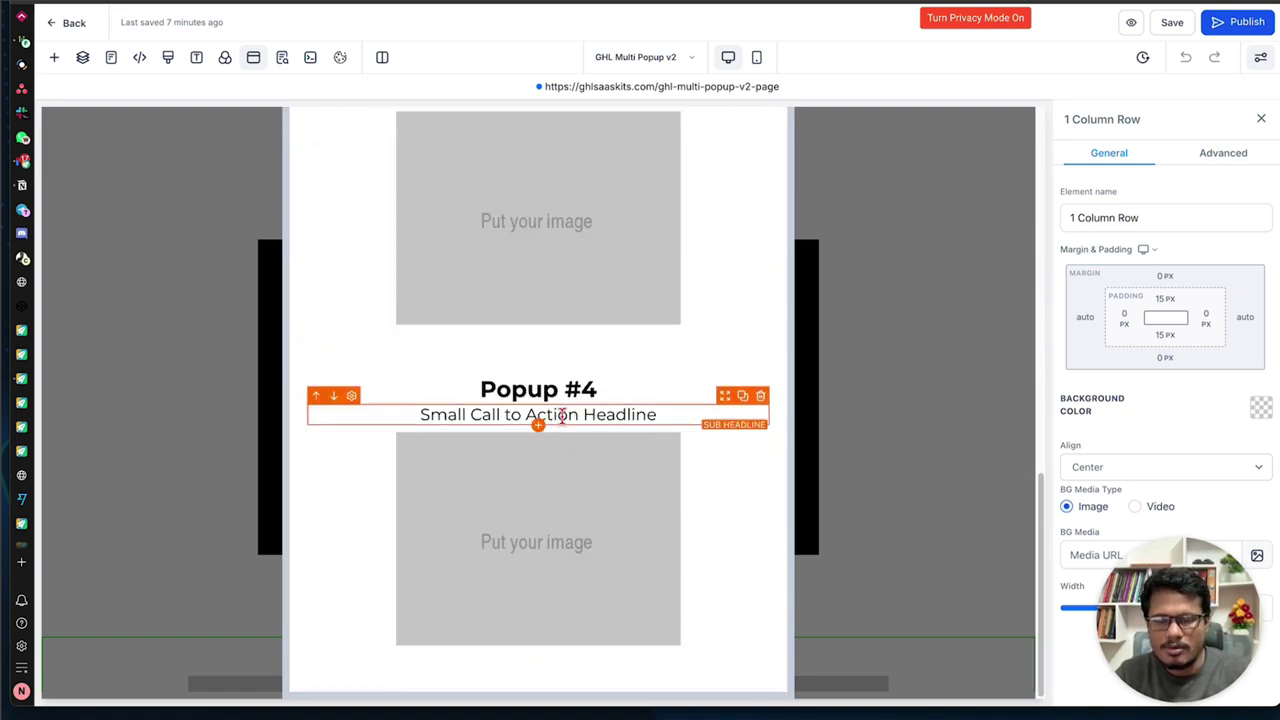
scroll(540, 400, "up", 15)
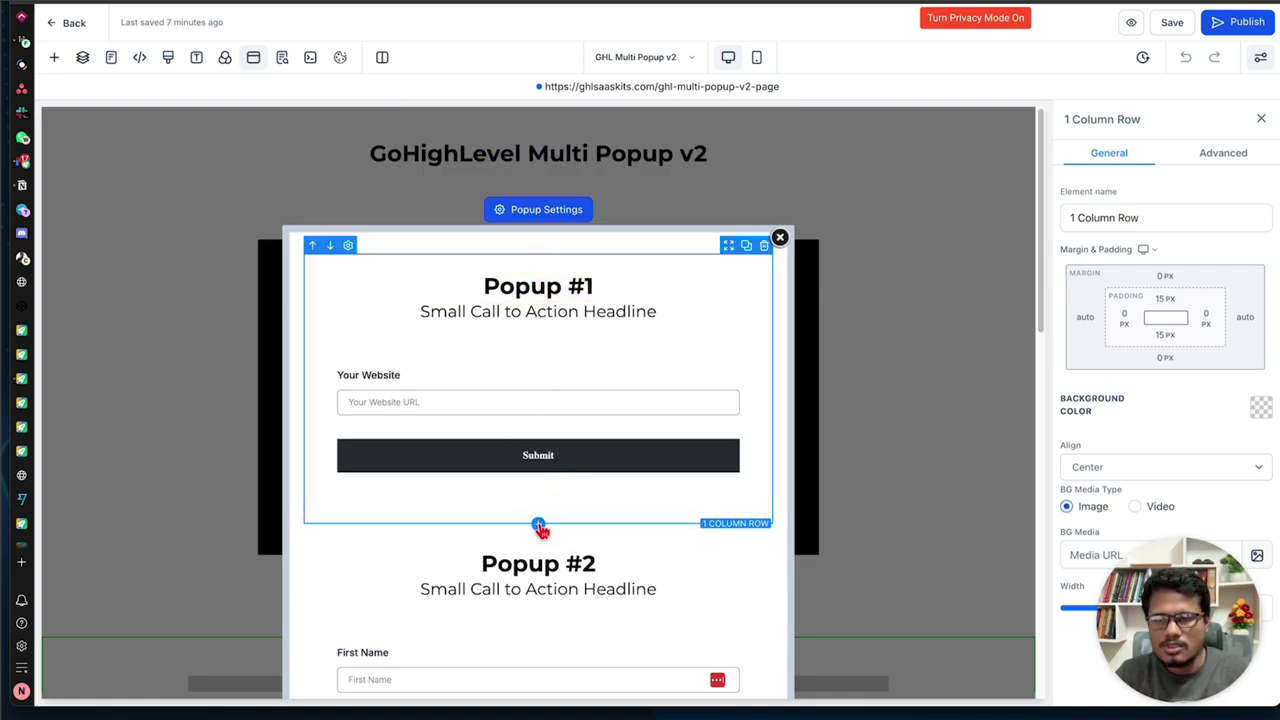
Add a 1 Column row below the Popup #1 row in the popup
left_click(538, 526)
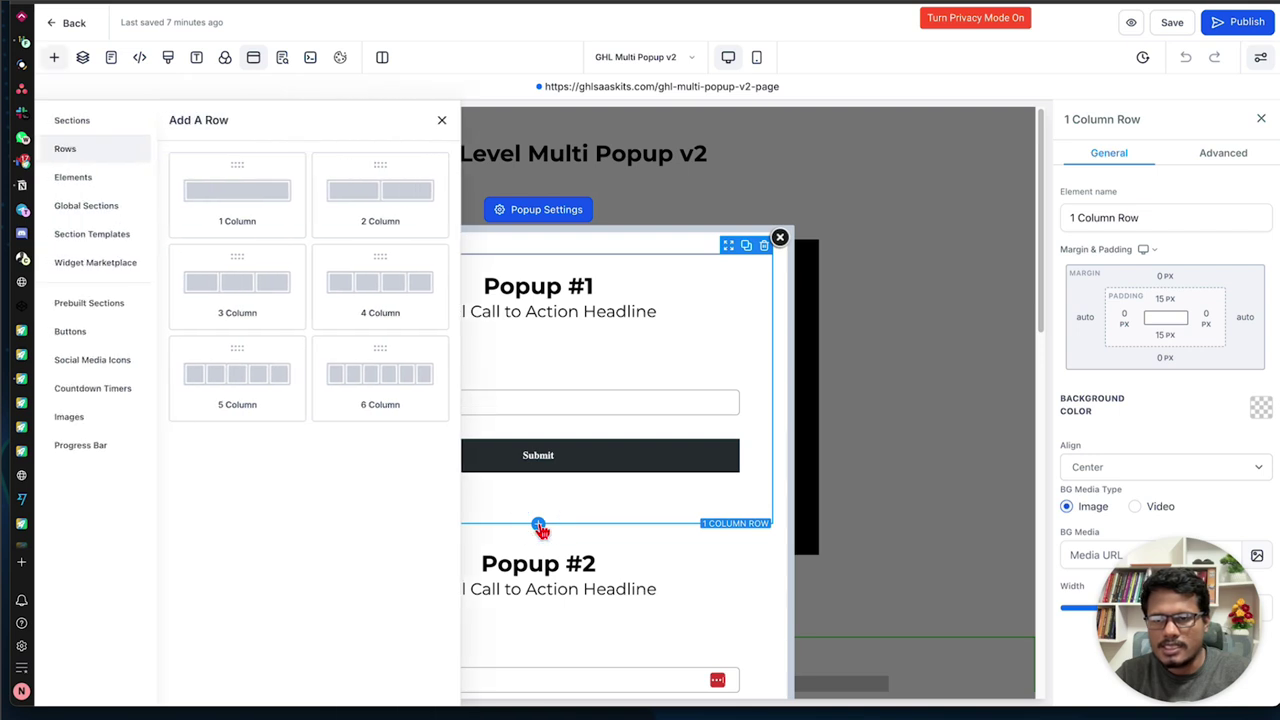
left_click(236, 196)
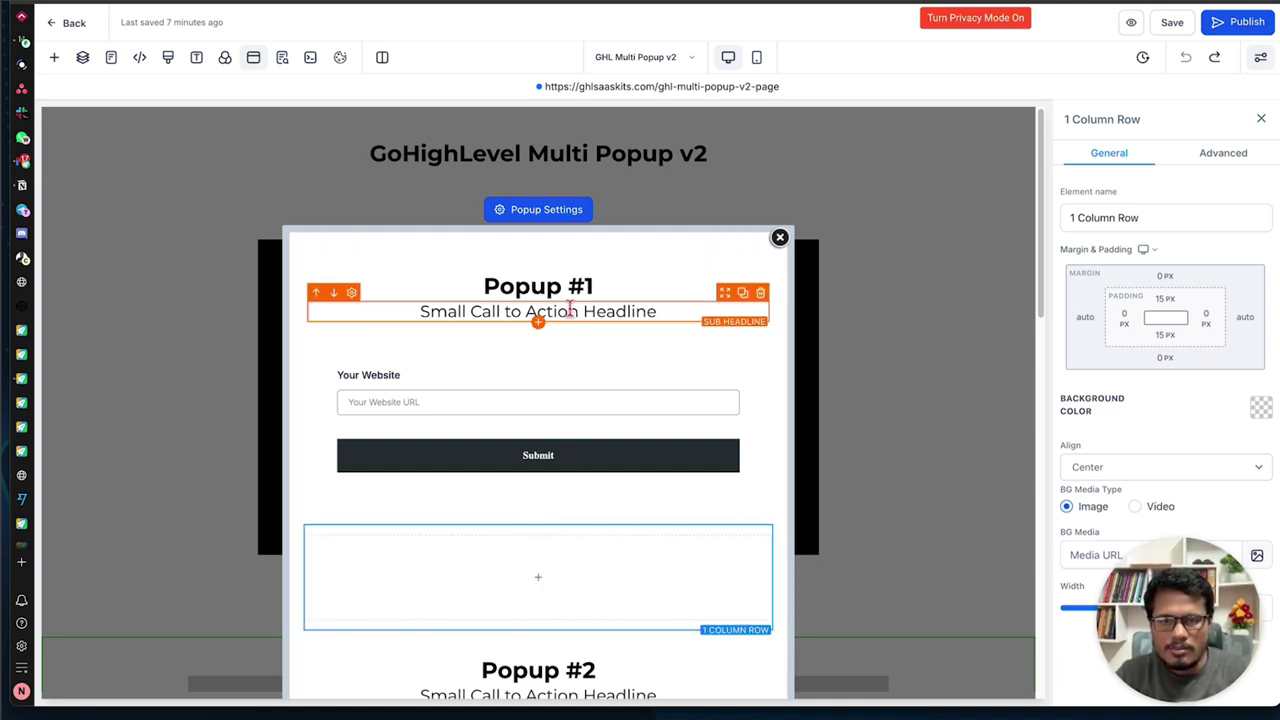
left_click_drag(1186, 570, 137, 565)
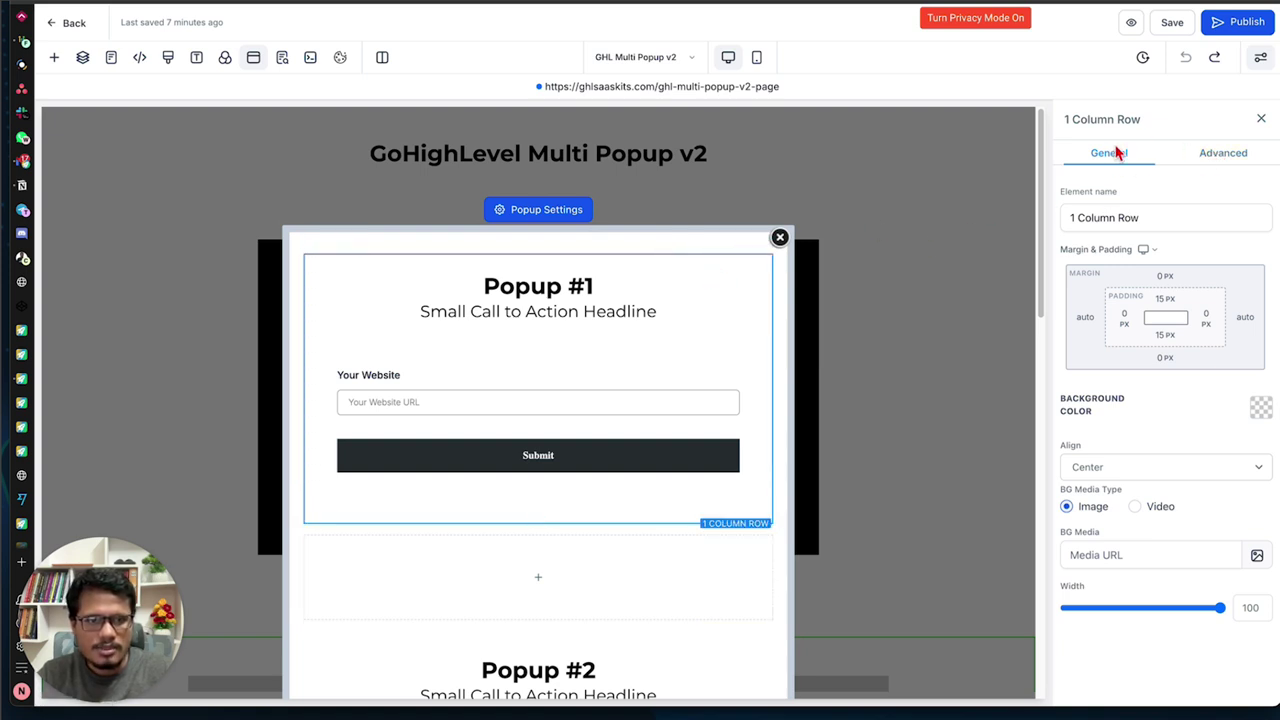
Examine the Popup #1 row's advanced settings, especially its custom classes
left_click_drag(1066, 120, 1143, 120)
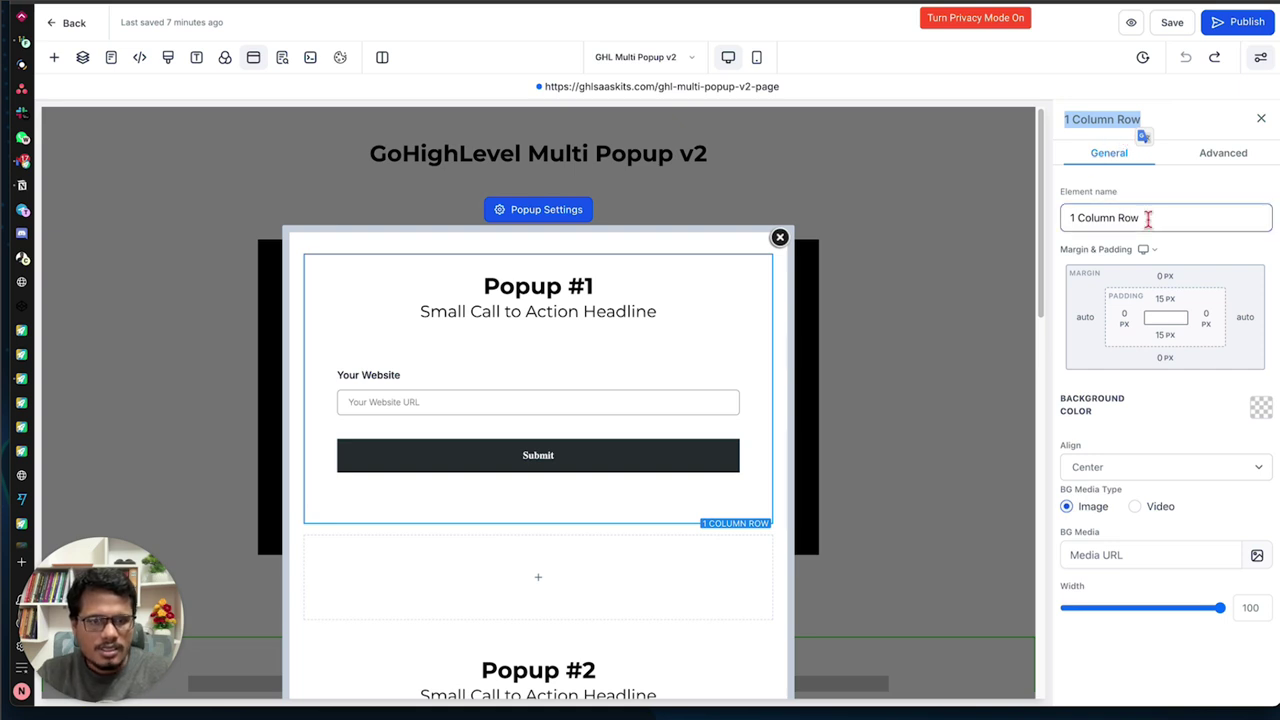
left_click(1103, 157)
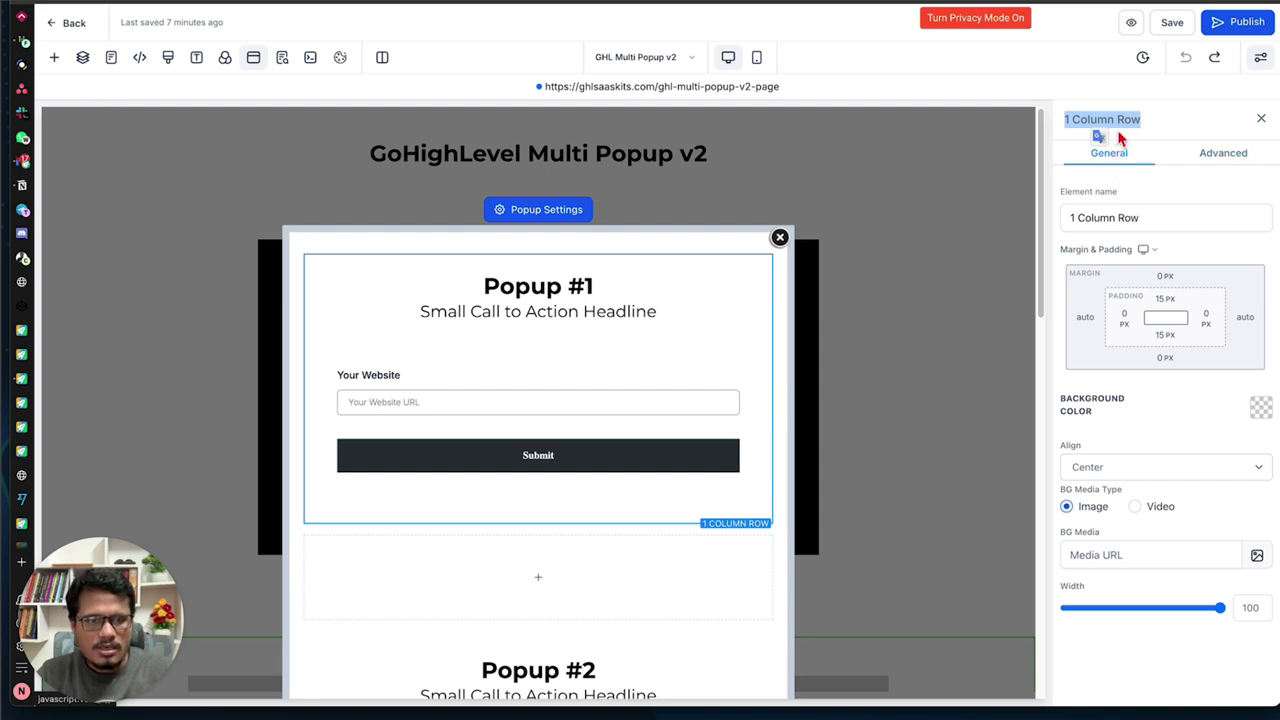
left_click(1230, 158)
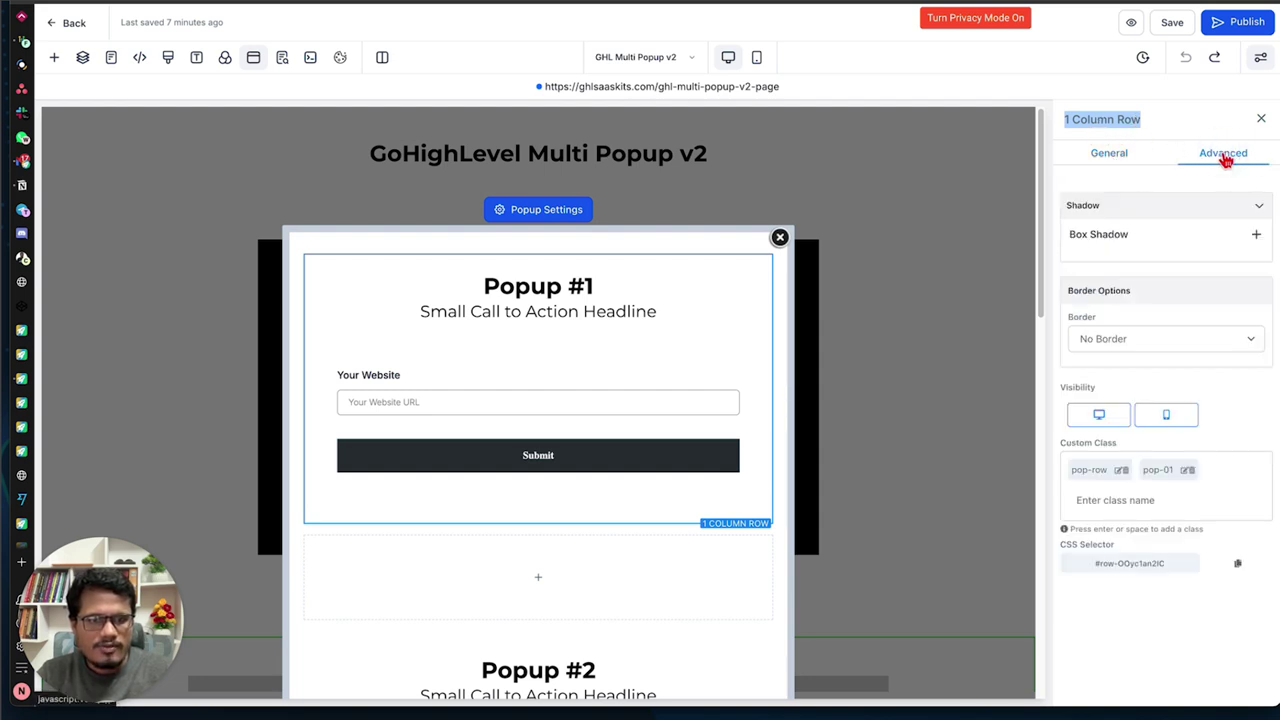
left_click(1078, 443)
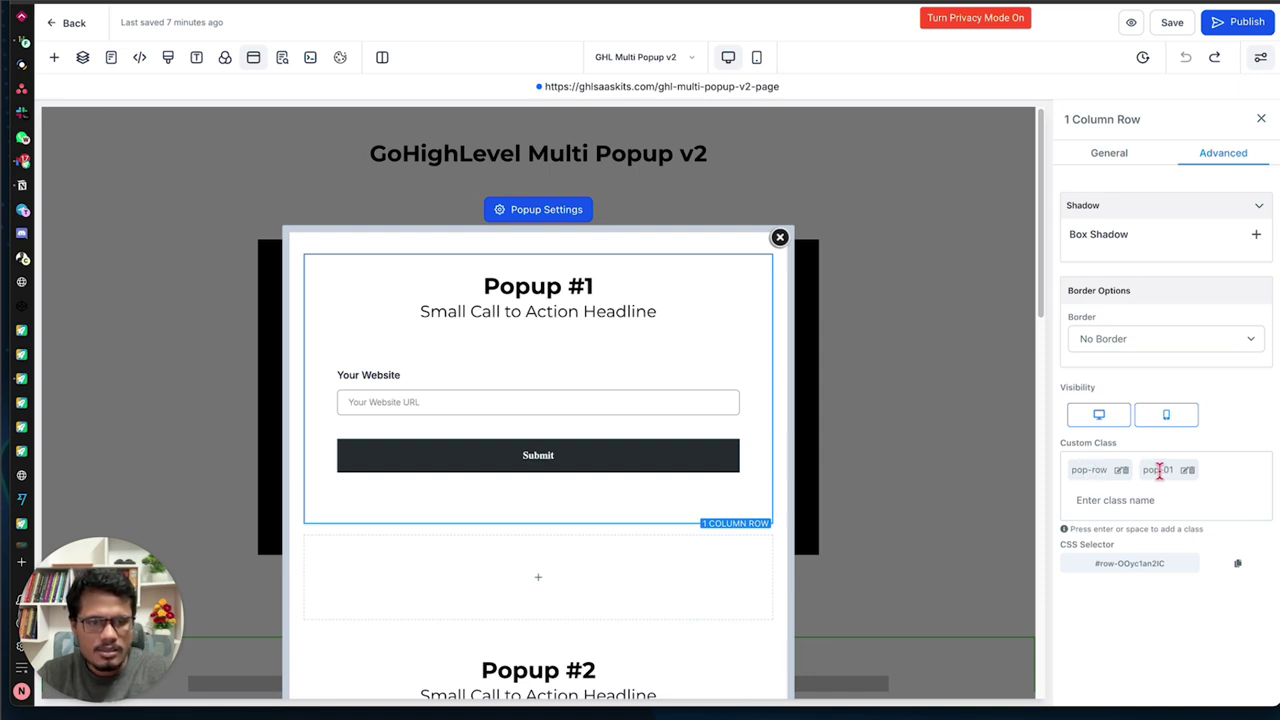
left_click_drag(1170, 470, 1085, 470)
left_click(1094, 470)
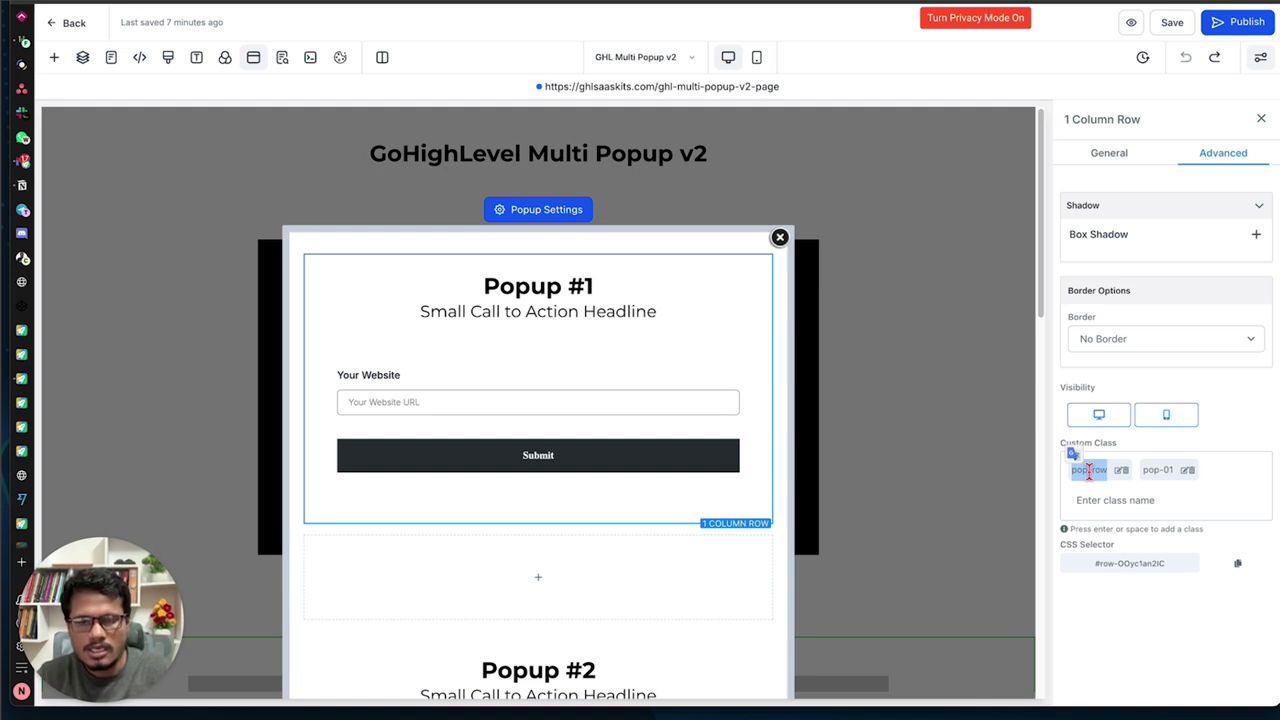
Delete the empty row below the Popup #1 row
left_click_drag(1172, 468, 620, 534)
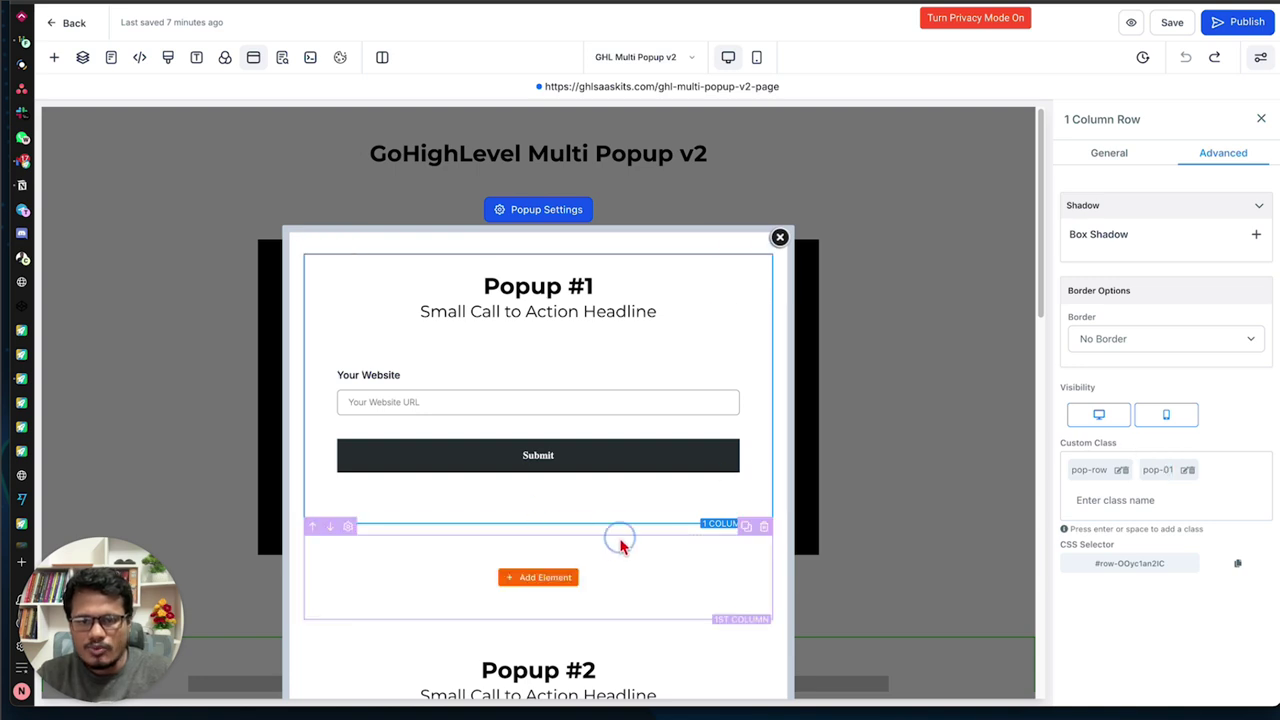
left_click(625, 540)
left_click(764, 515)
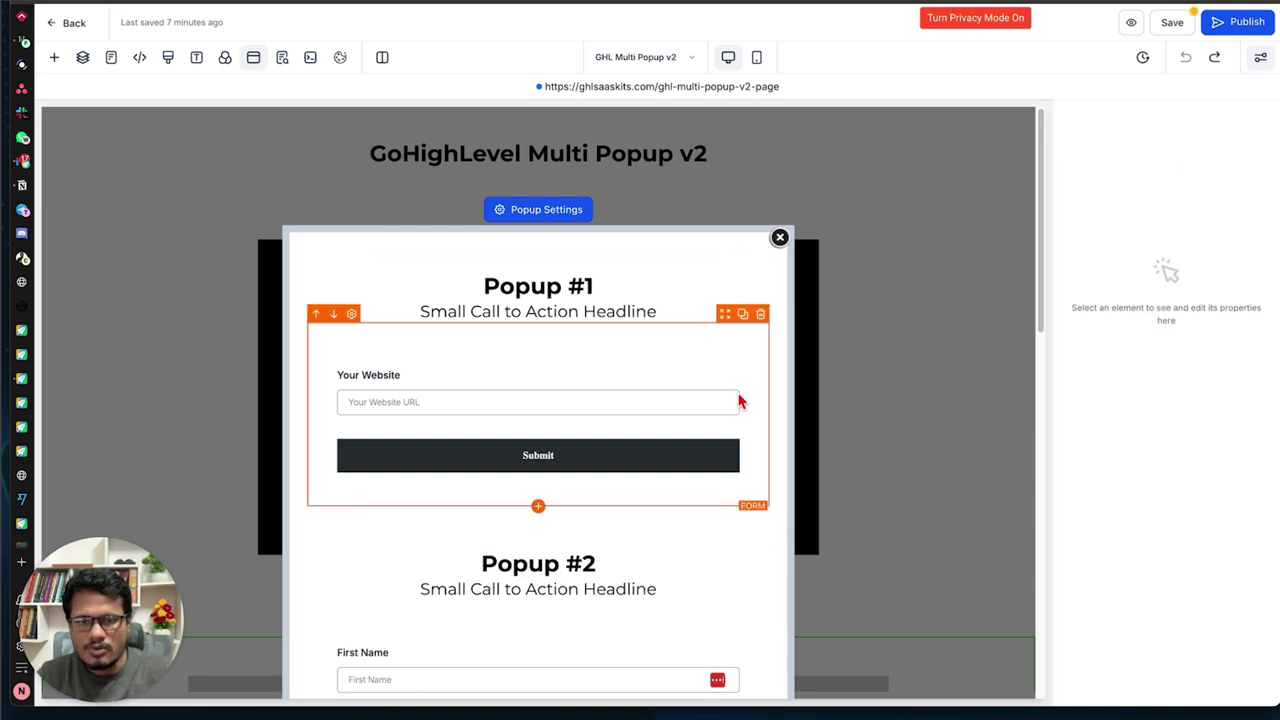
Duplicate the Popup #1 row and change the copy's headline to "Popup #2"
mouse_move(731, 267)
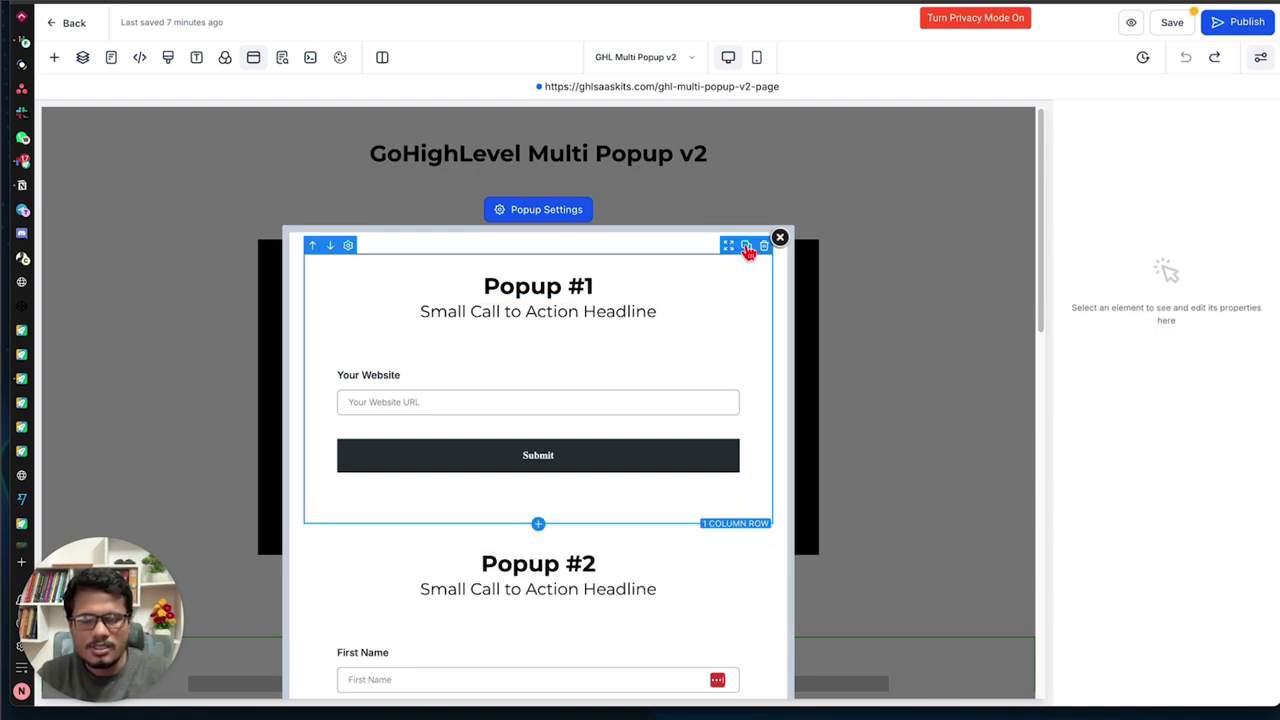
left_click(746, 246)
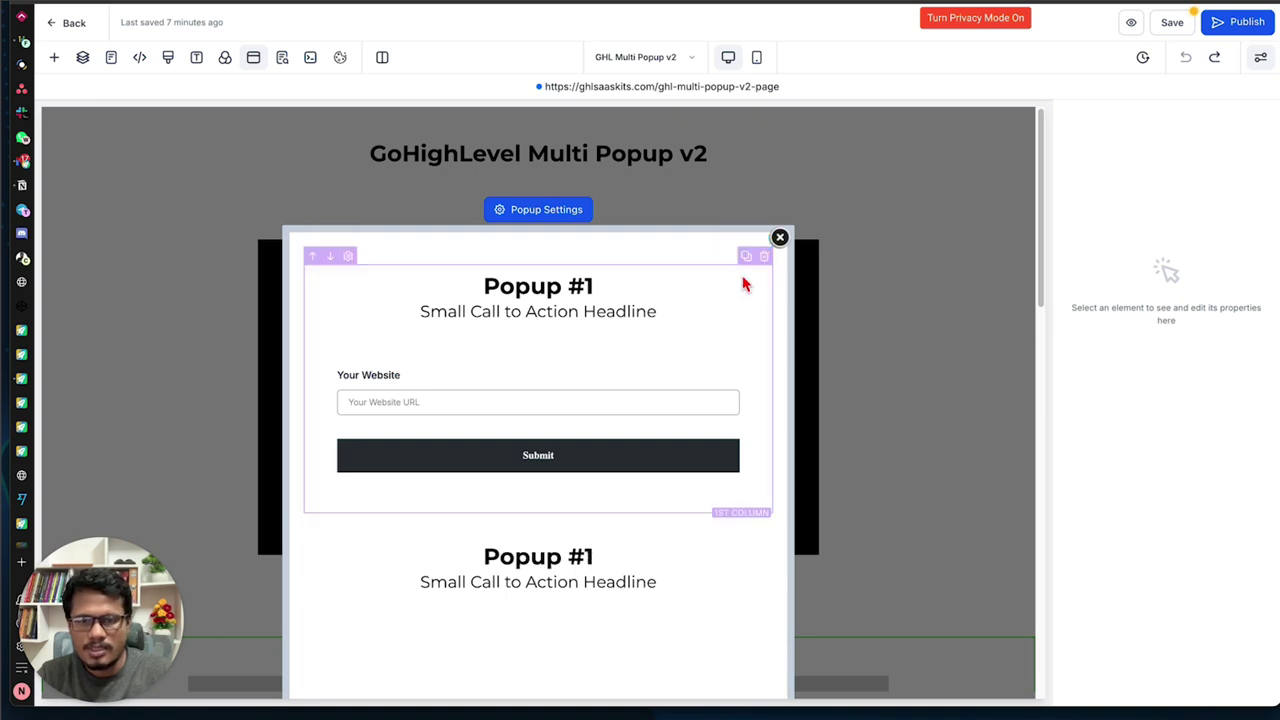
left_click(682, 540)
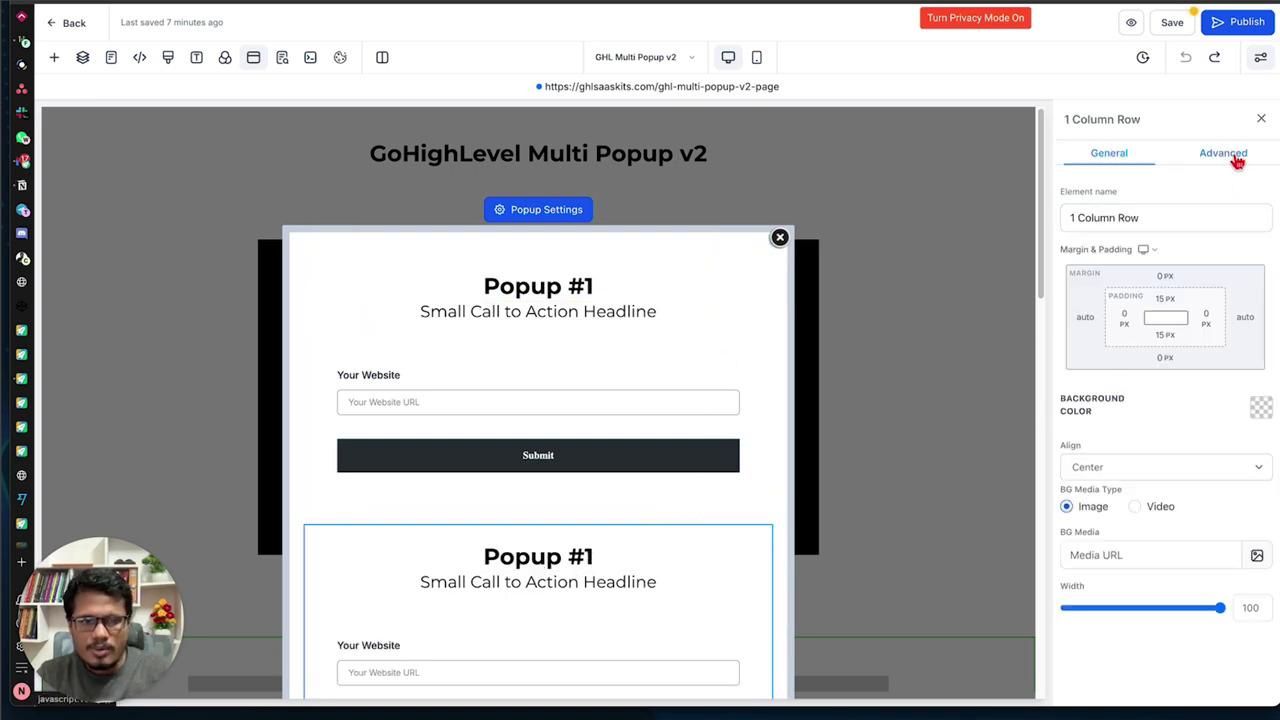
left_click(617, 557)
key("BackSpace")
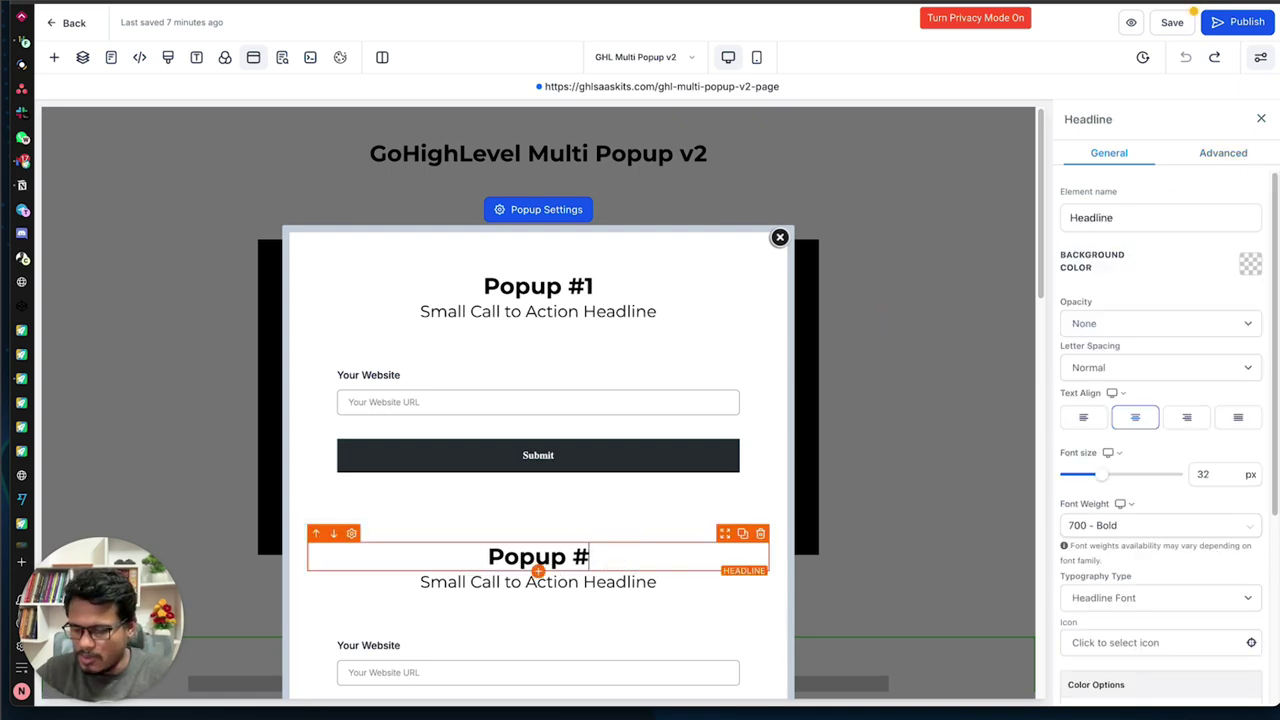
type("2")
scroll(650, 520, "down", 2)
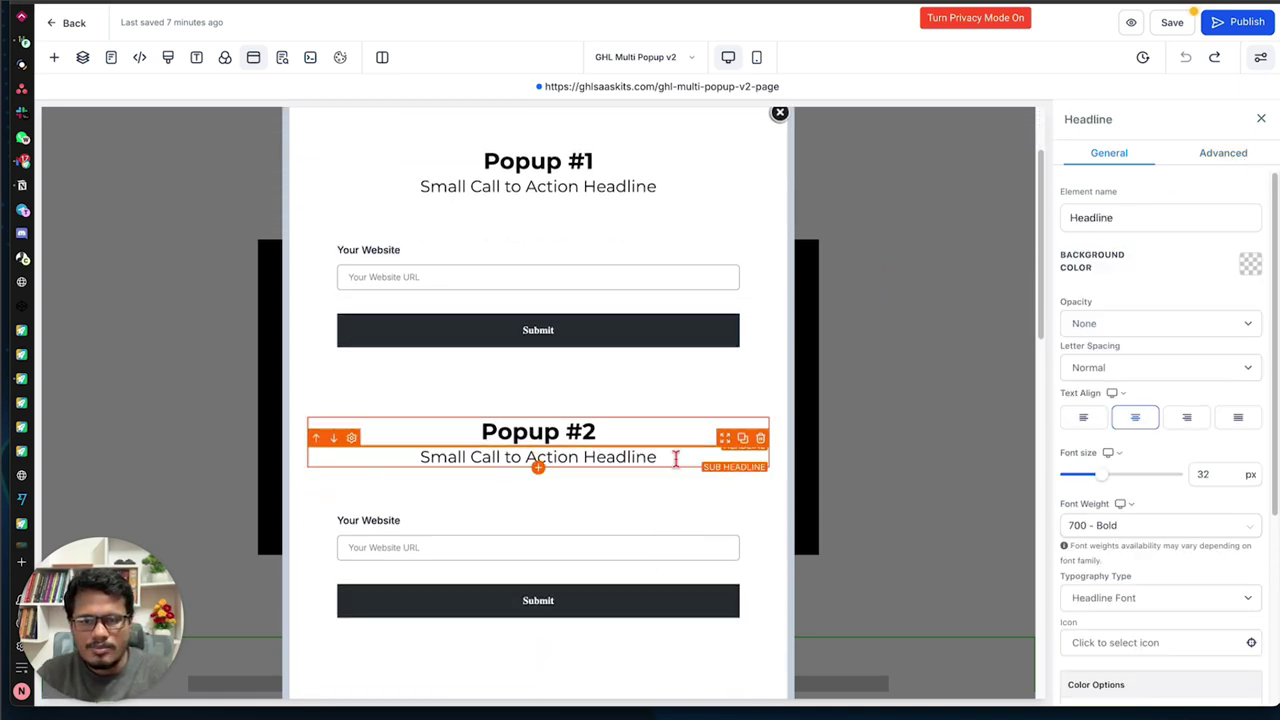
Set the numbered custom class of the duplicated row to pop-02, keeping the pop-row class
left_click(677, 413)
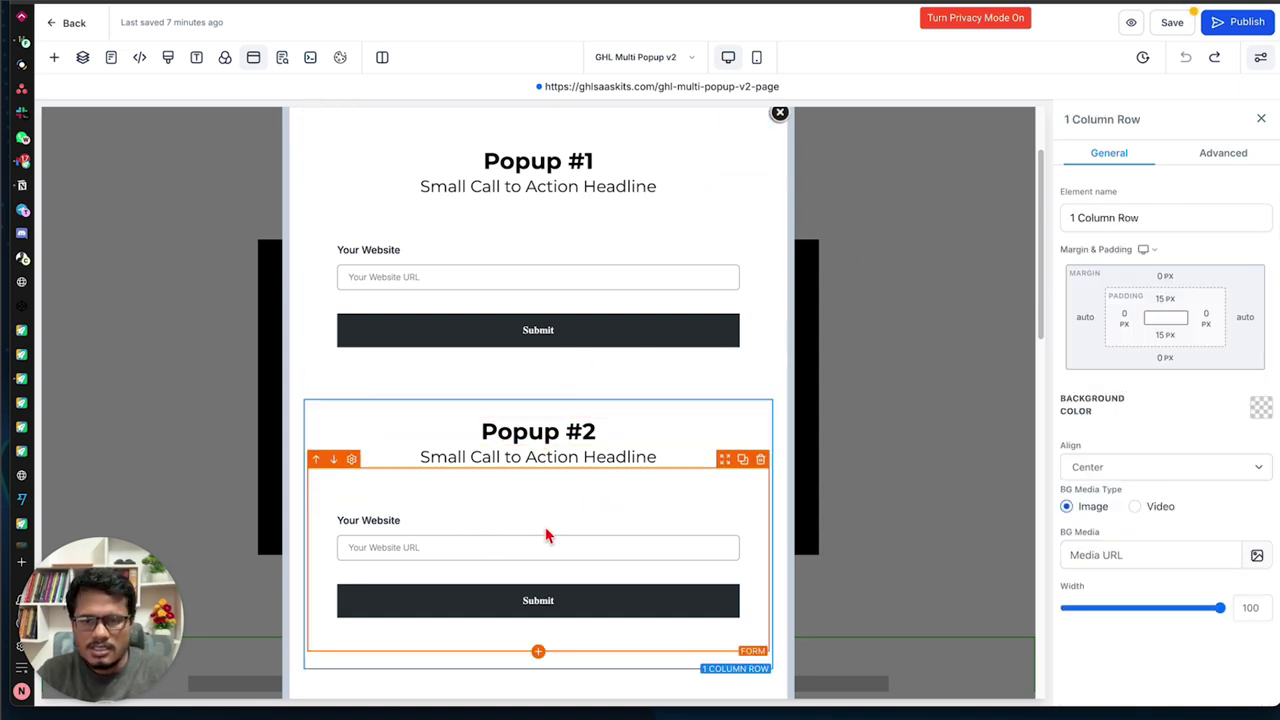
left_click(1237, 156)
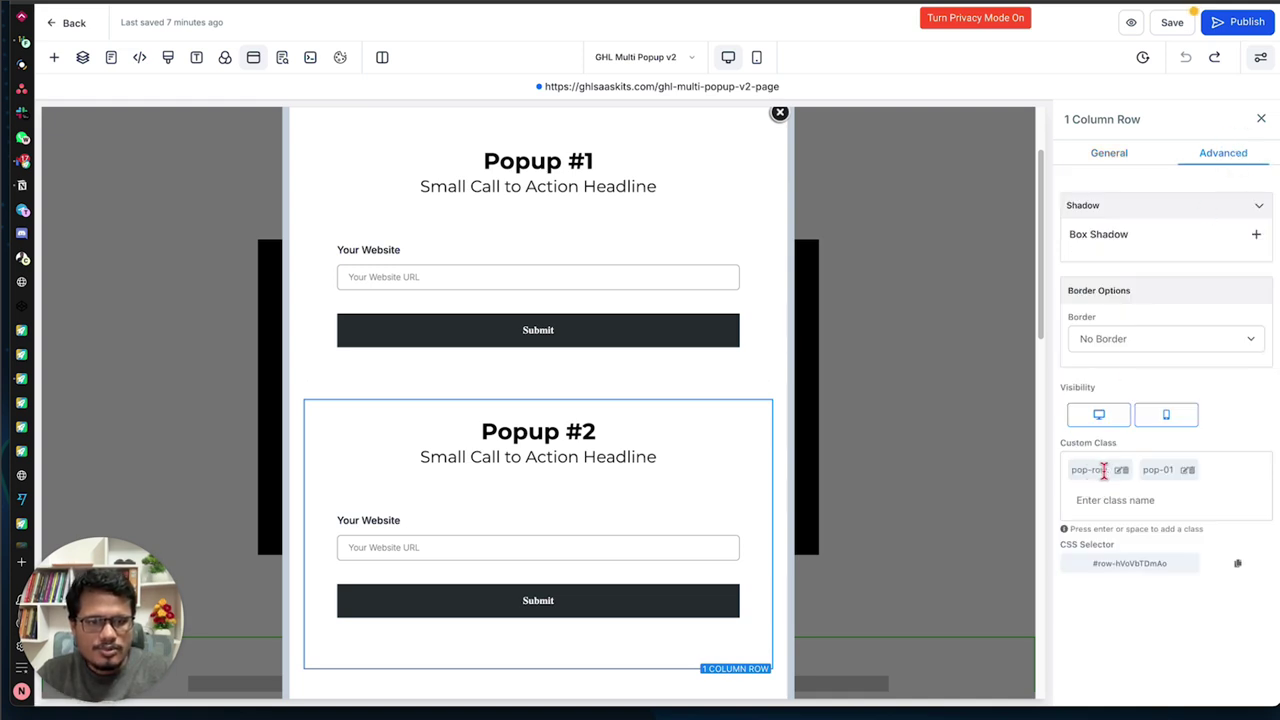
left_click(1185, 472)
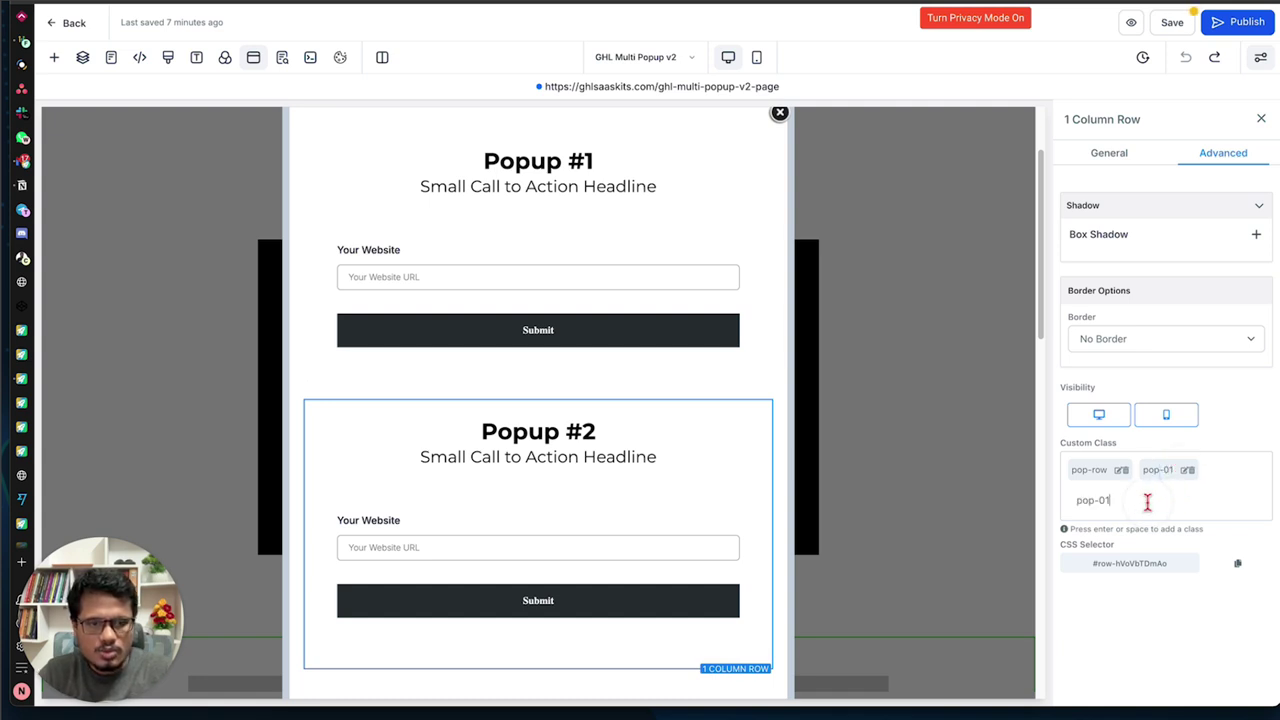
key("Return")
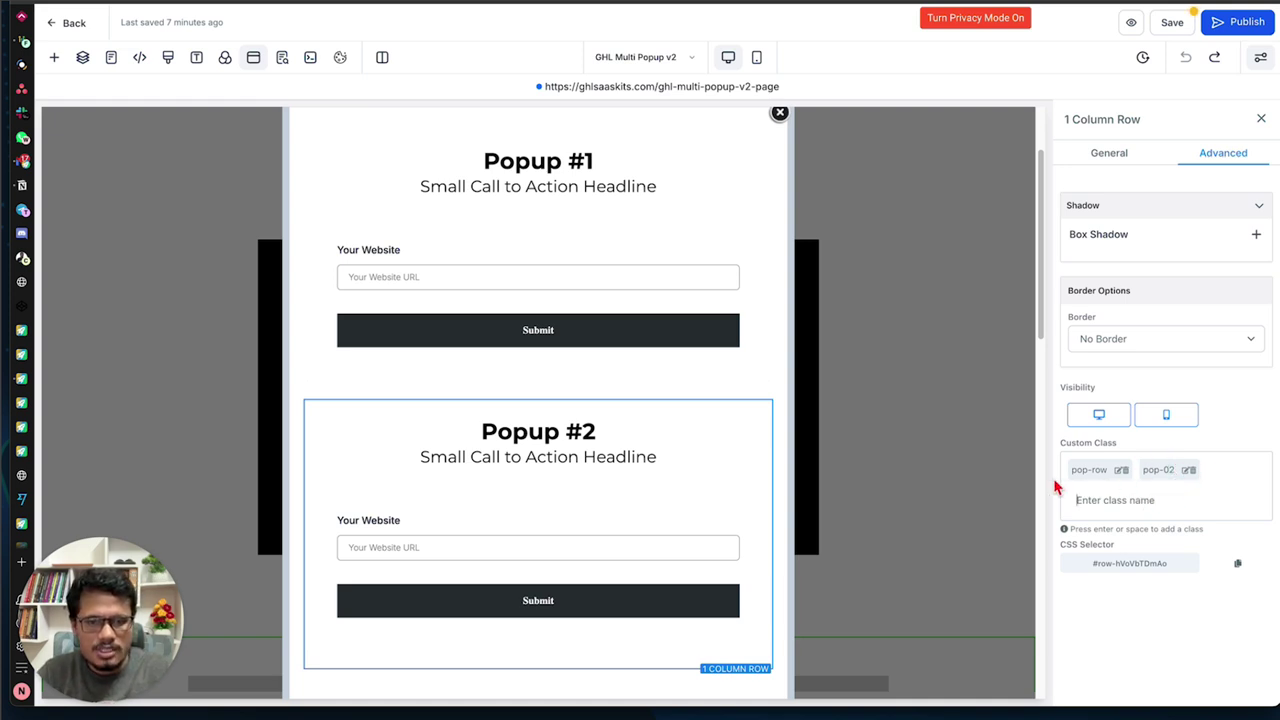
left_click(700, 411)
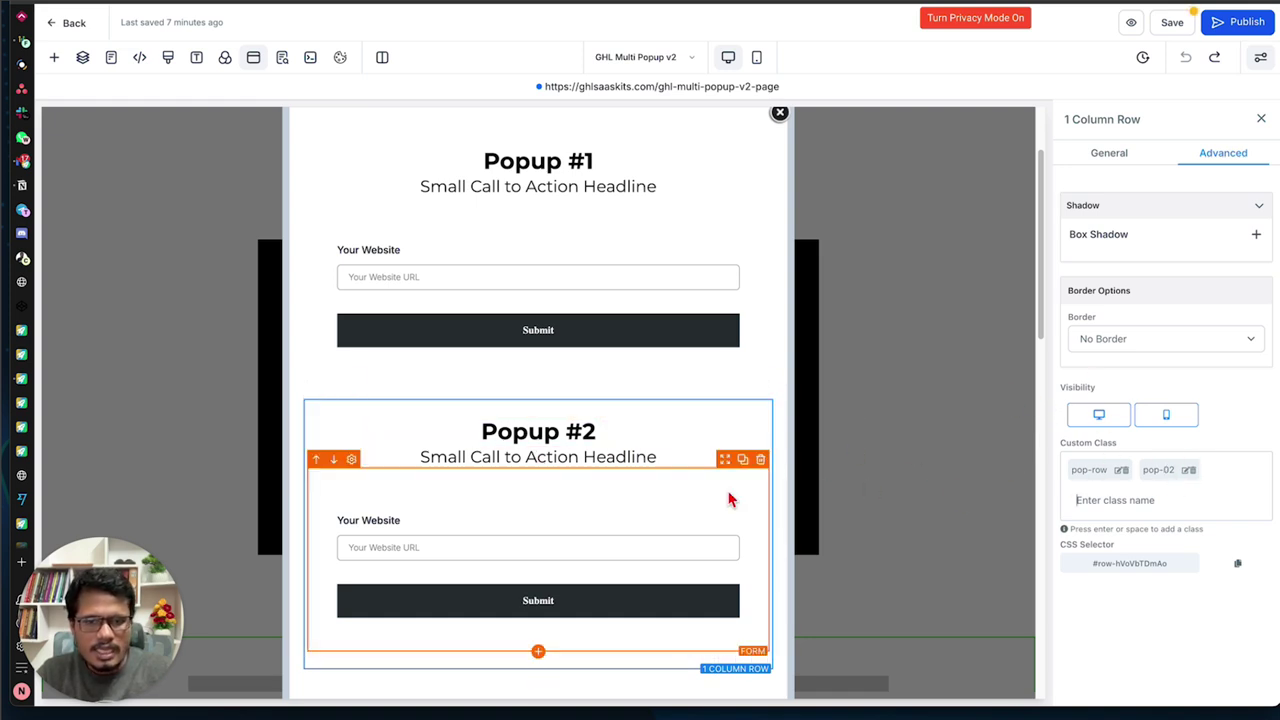
left_click(537, 669)
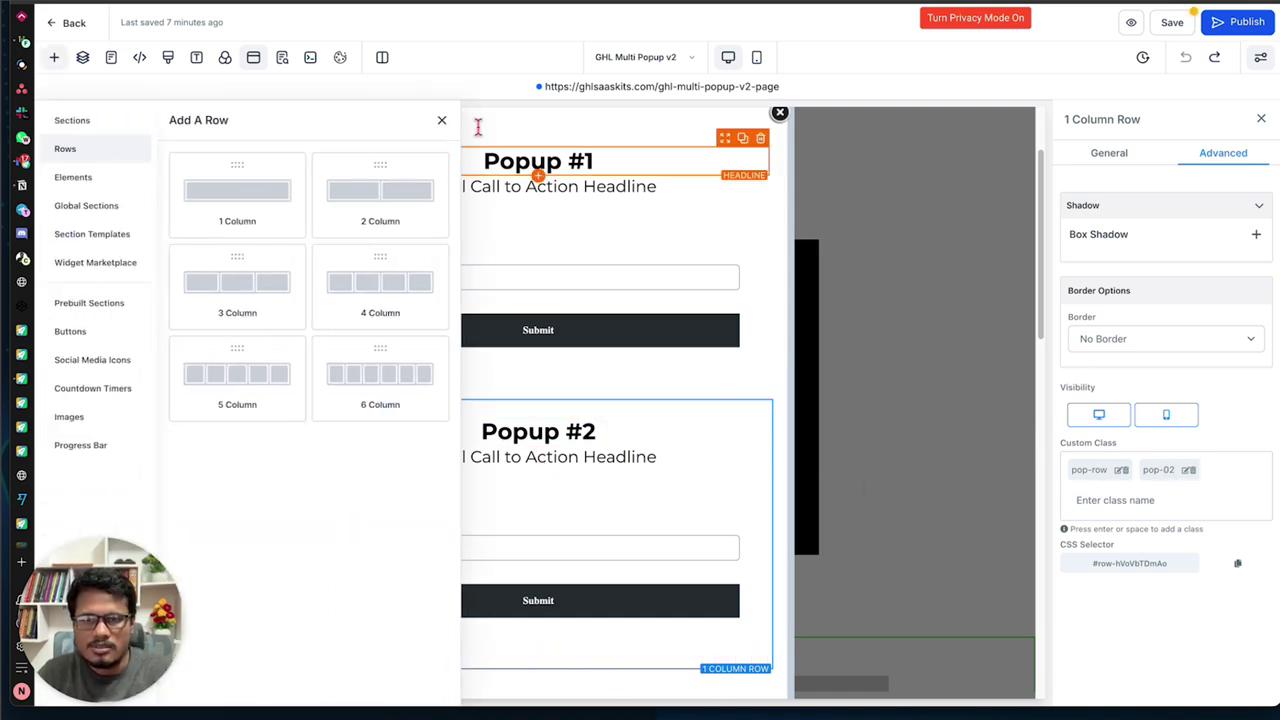
left_click(442, 122)
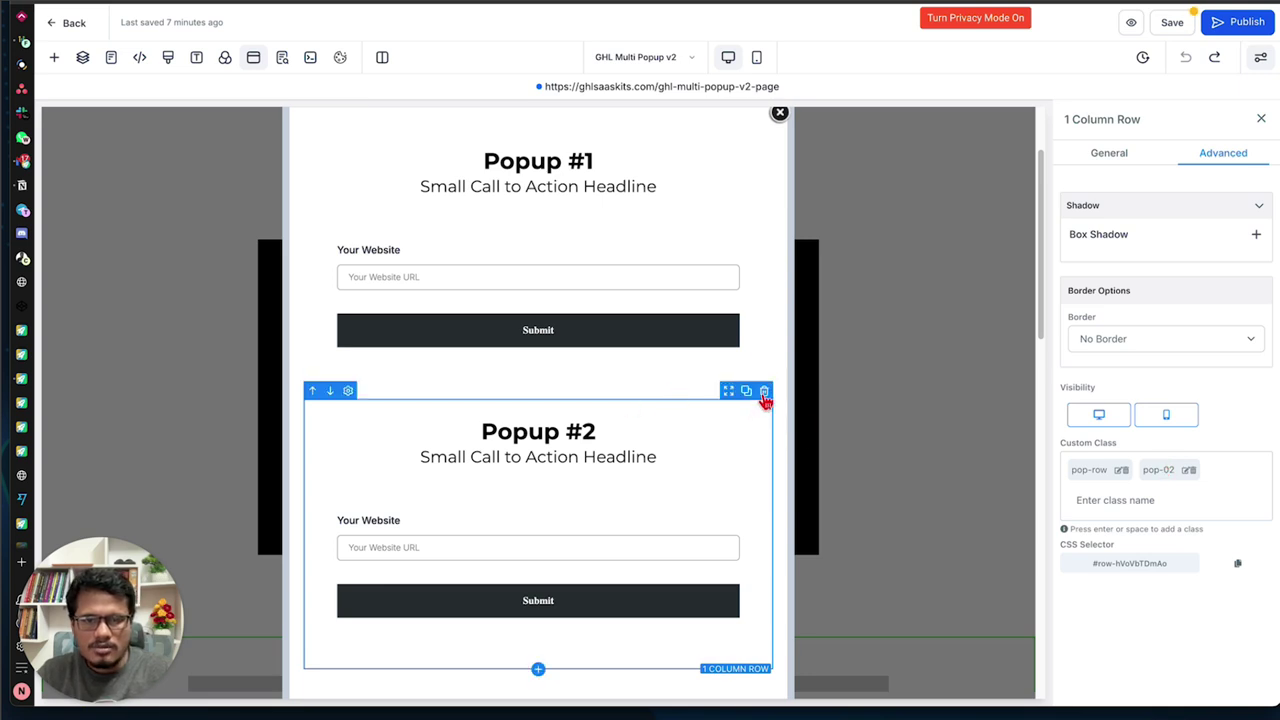
Delete the duplicated Popup #2 row and check the custom classes of the remaining Popup #2 and Popup #3 rows
left_click(644, 417)
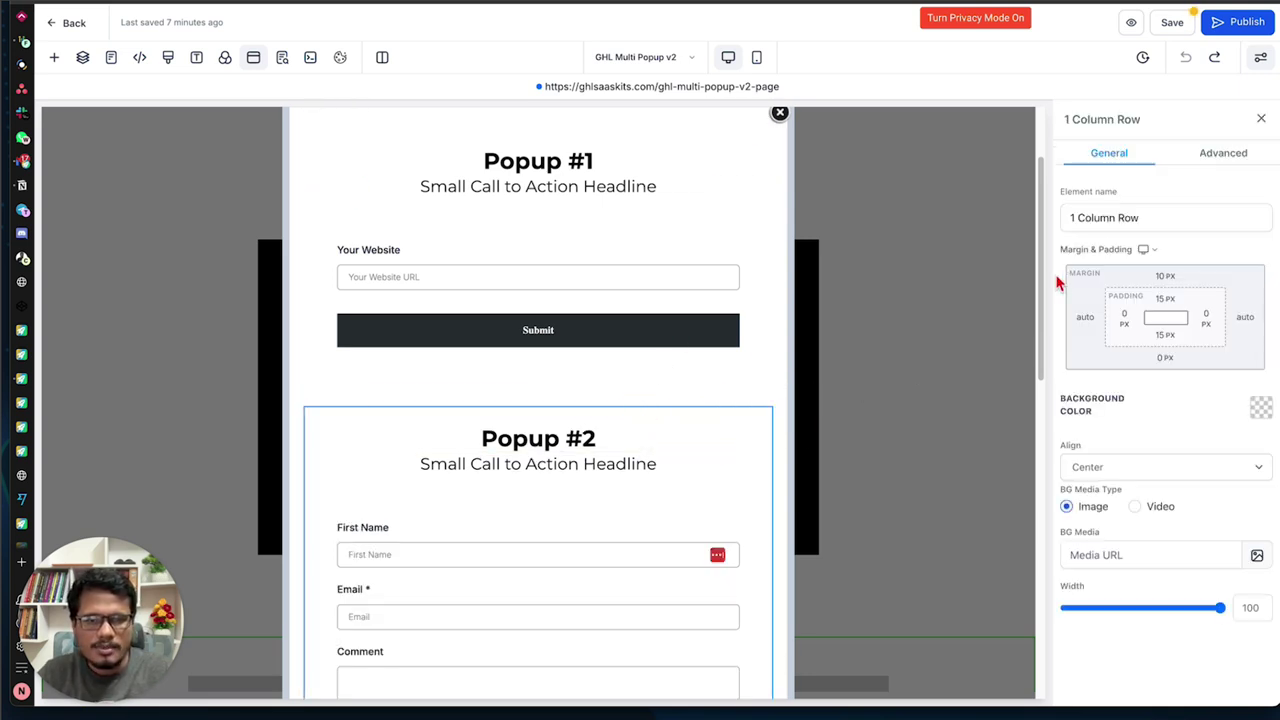
left_click(1223, 153)
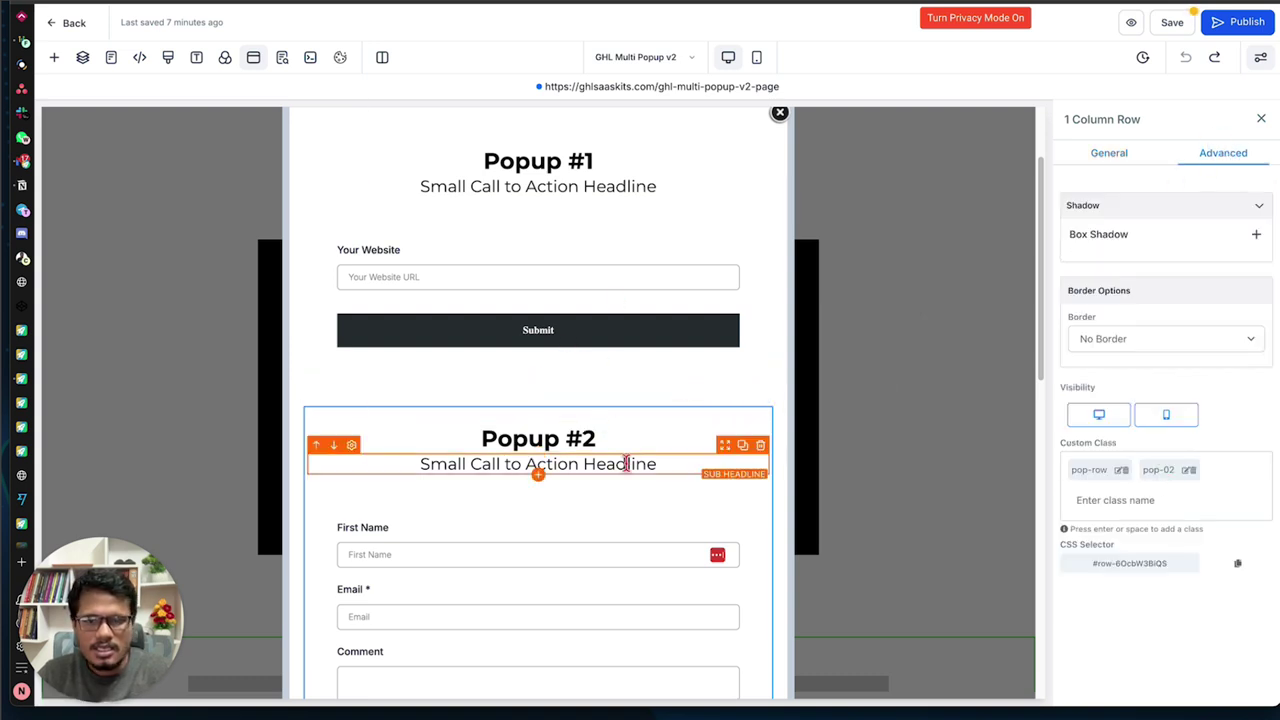
scroll(630, 470, "down", 3)
left_click(632, 549)
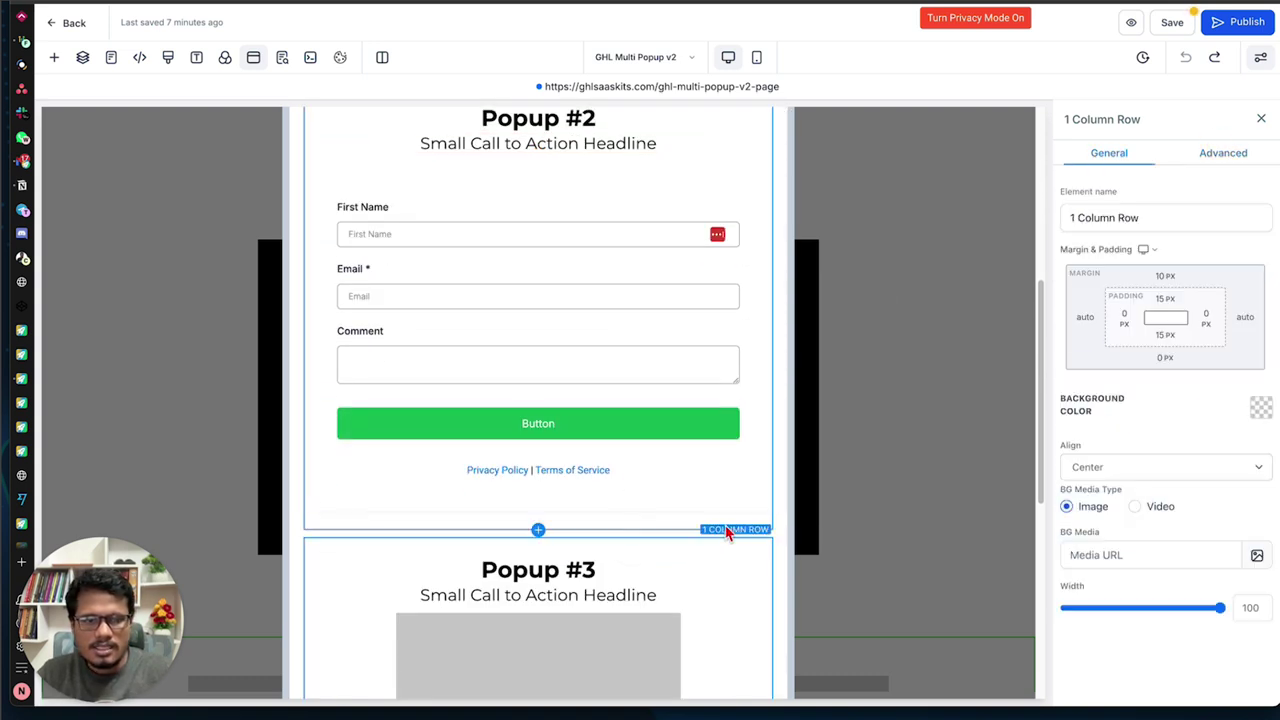
left_click(1223, 153)
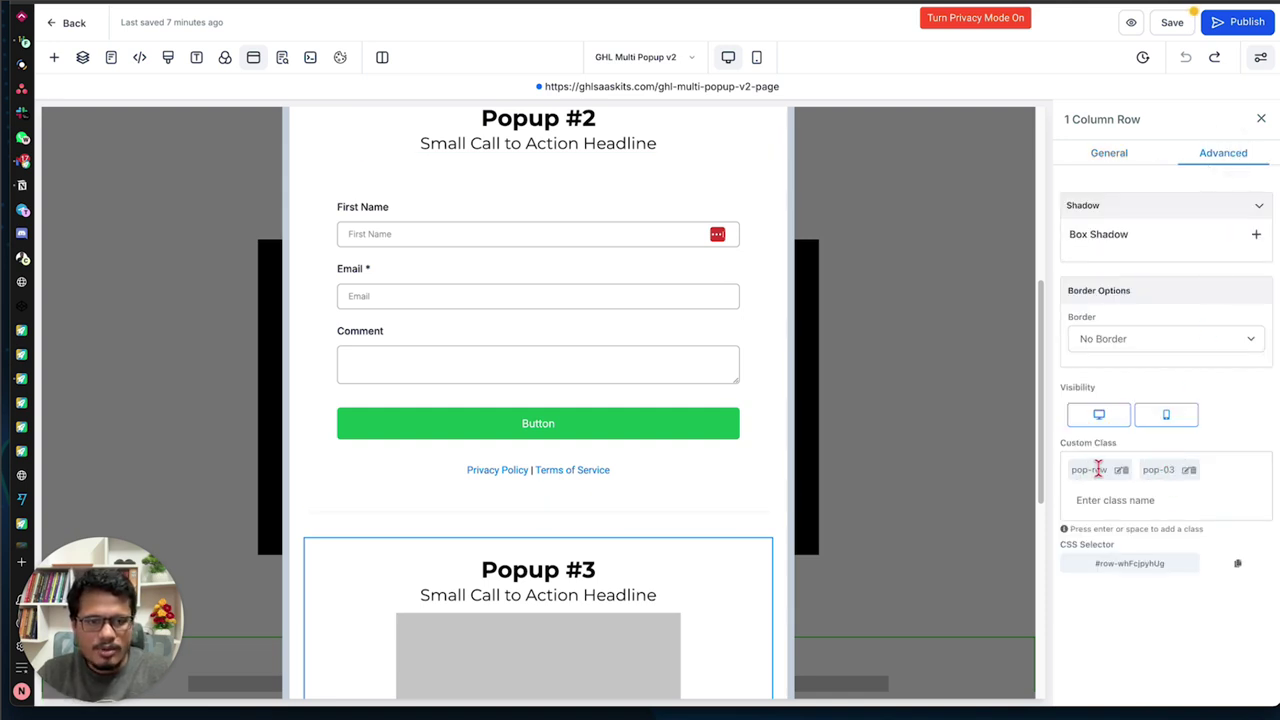
Inspect the Popup #4 row's custom classes, focusing on its numbered class
scroll(680, 485, "down", 5)
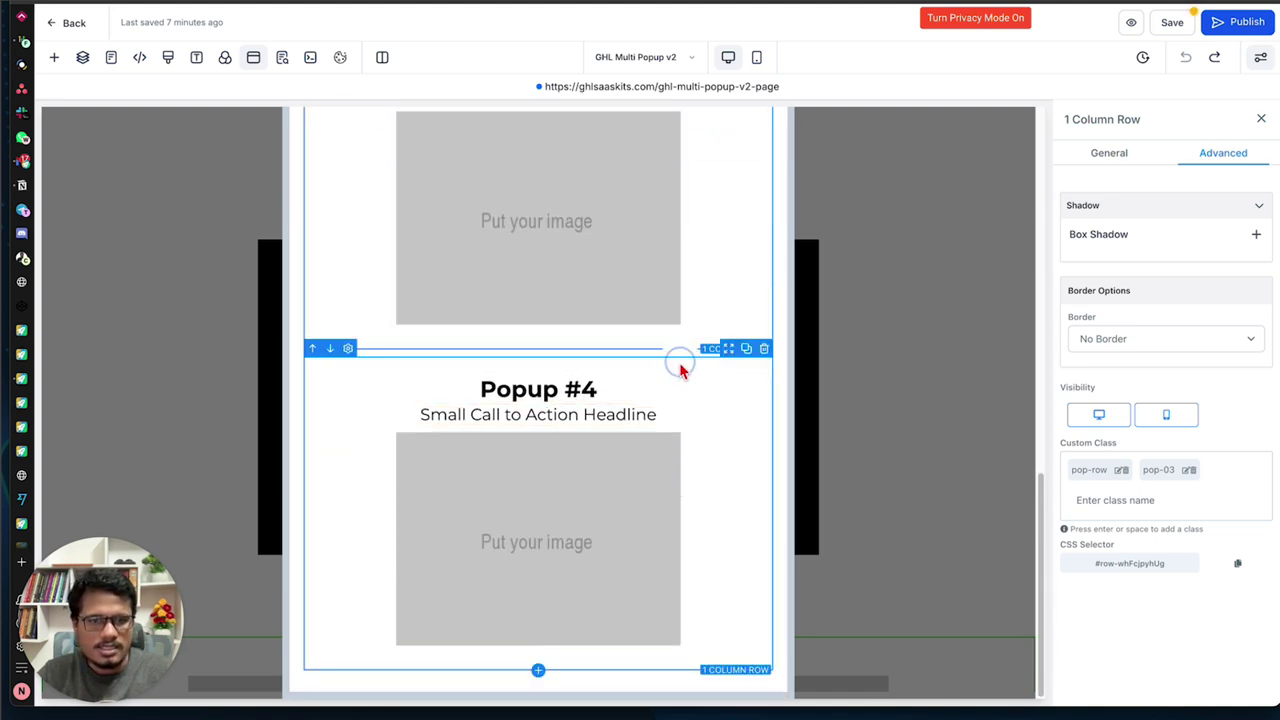
left_click(680, 370)
left_click(1223, 153)
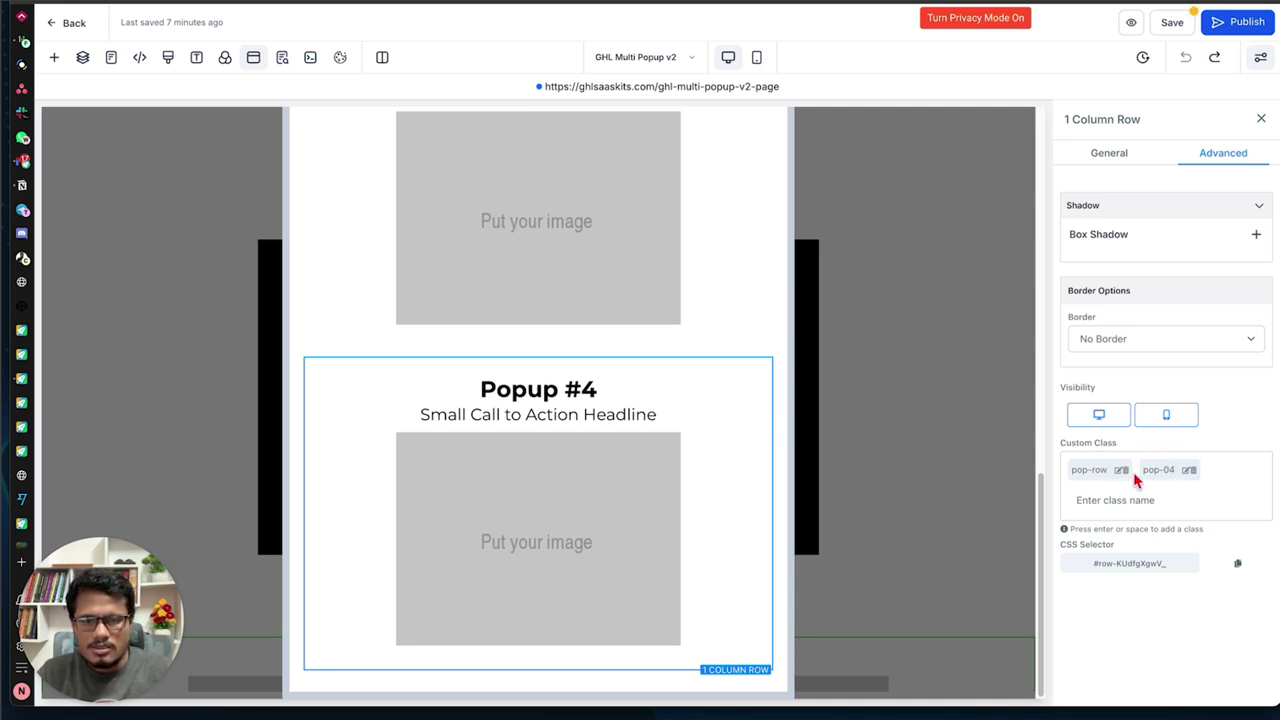
scroll(605, 407, "up", 1)
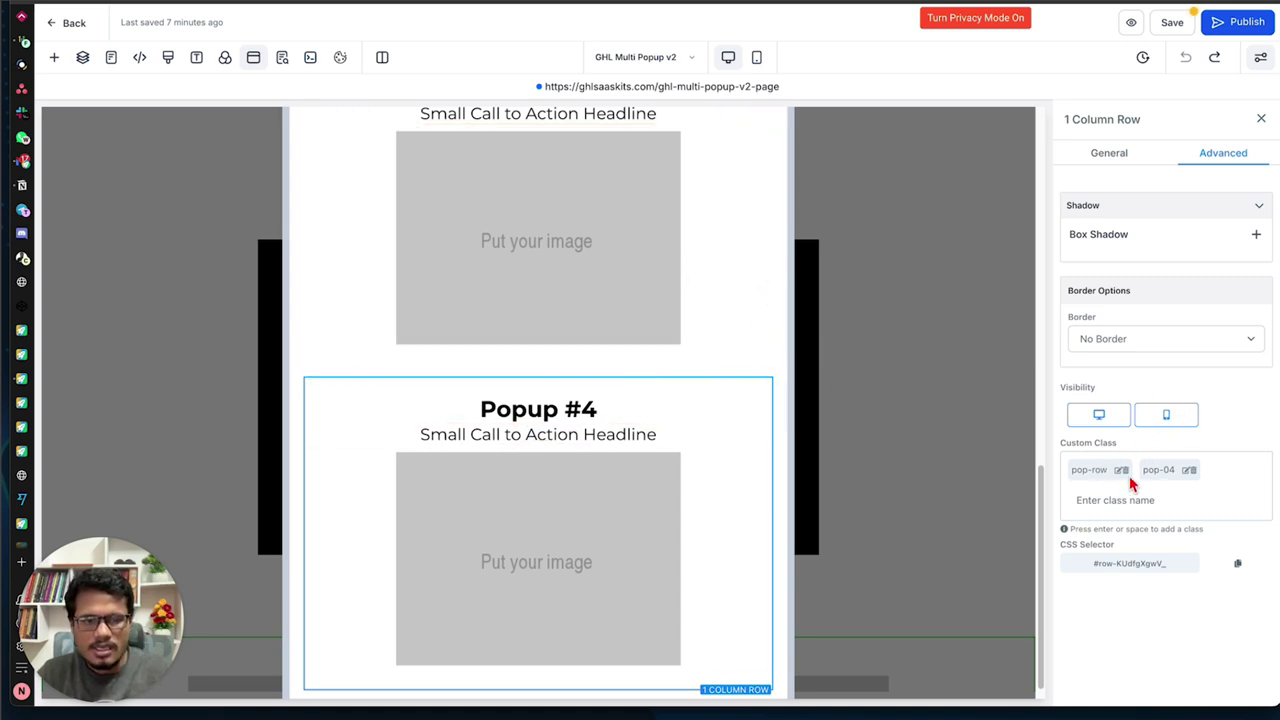
left_click_drag(1145, 469, 1175, 469)
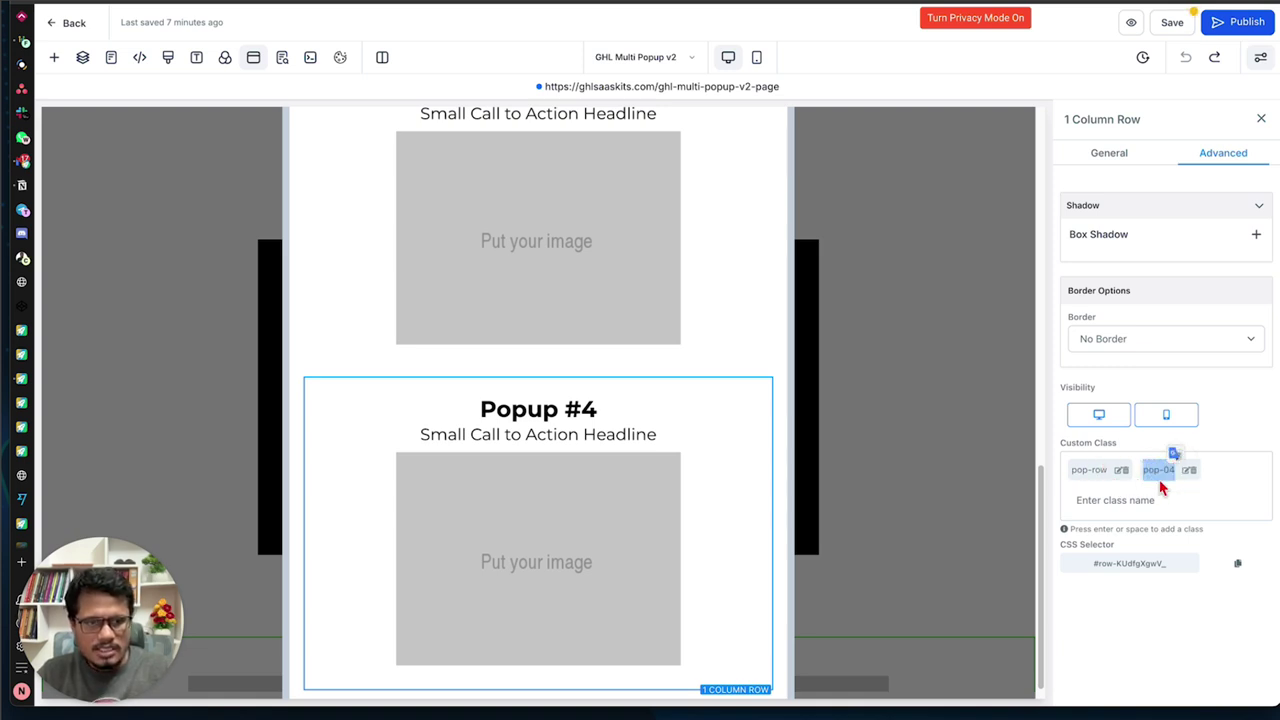
left_click(1165, 470)
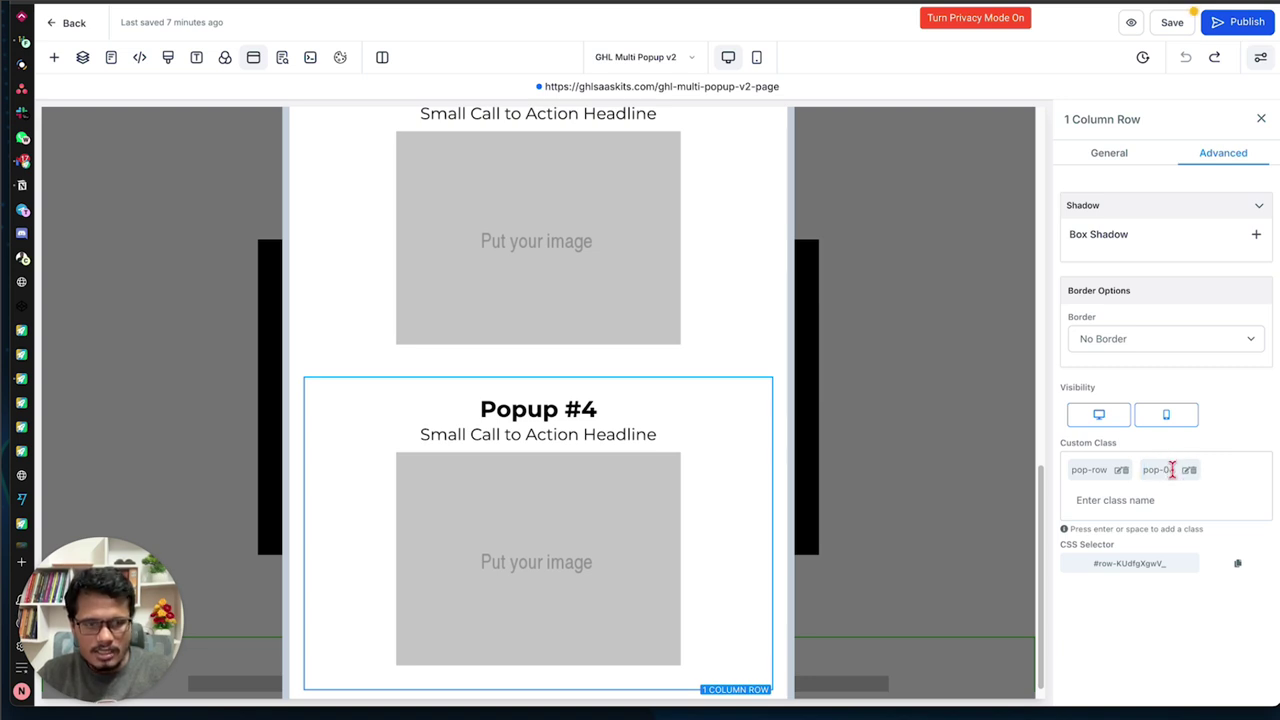
left_click_drag(1175, 469, 1143, 469)
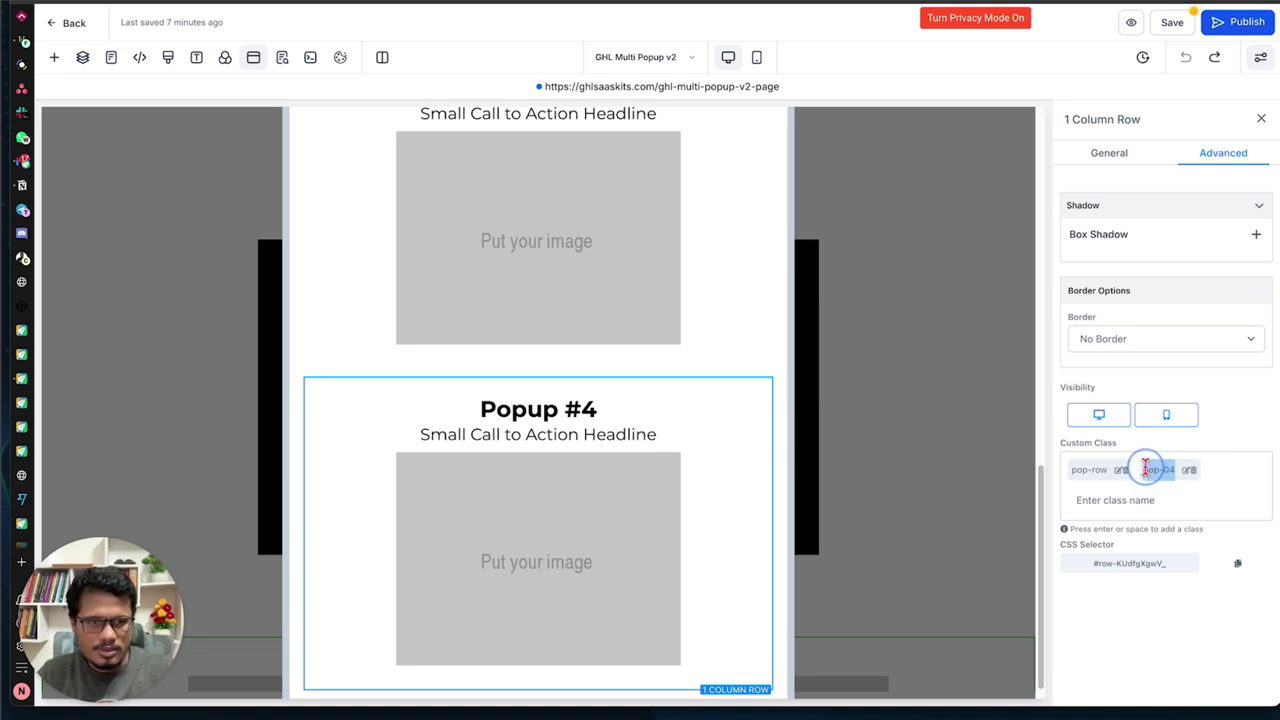
left_click(1168, 468)
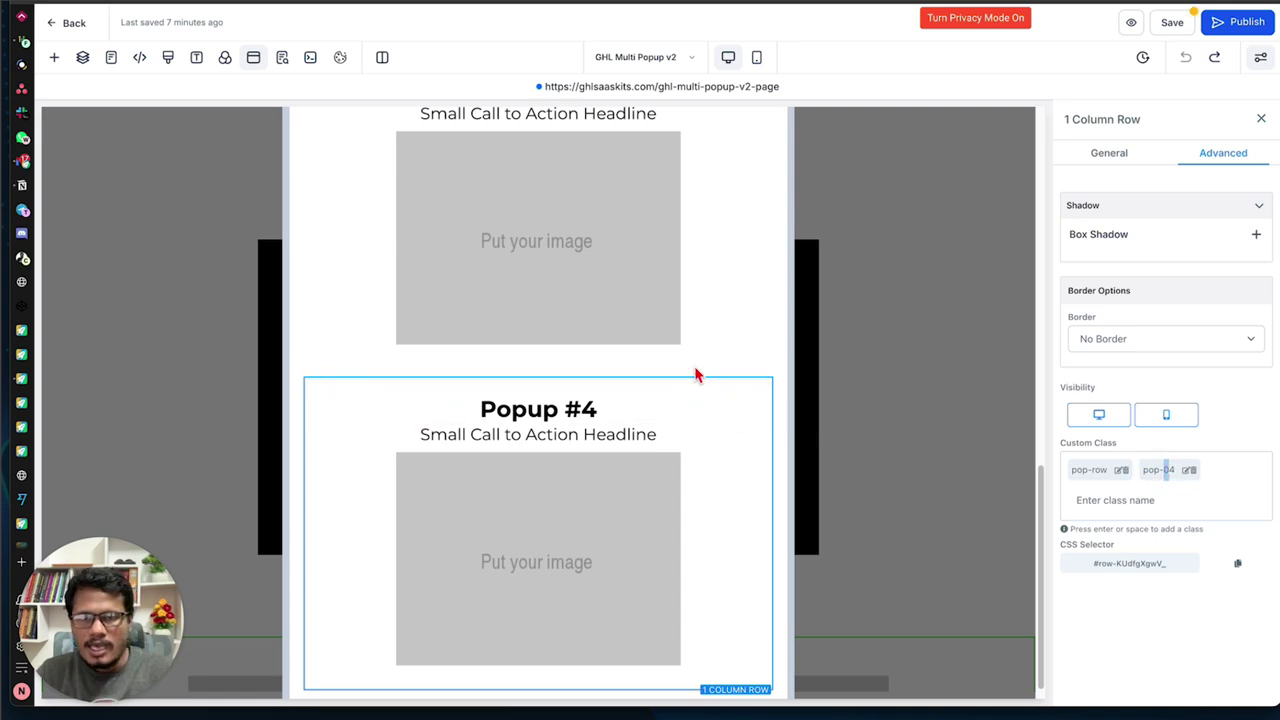
Close the popup editor and review the Click to Sign Up buttons throughout the page
scroll(694, 371, "up", 15)
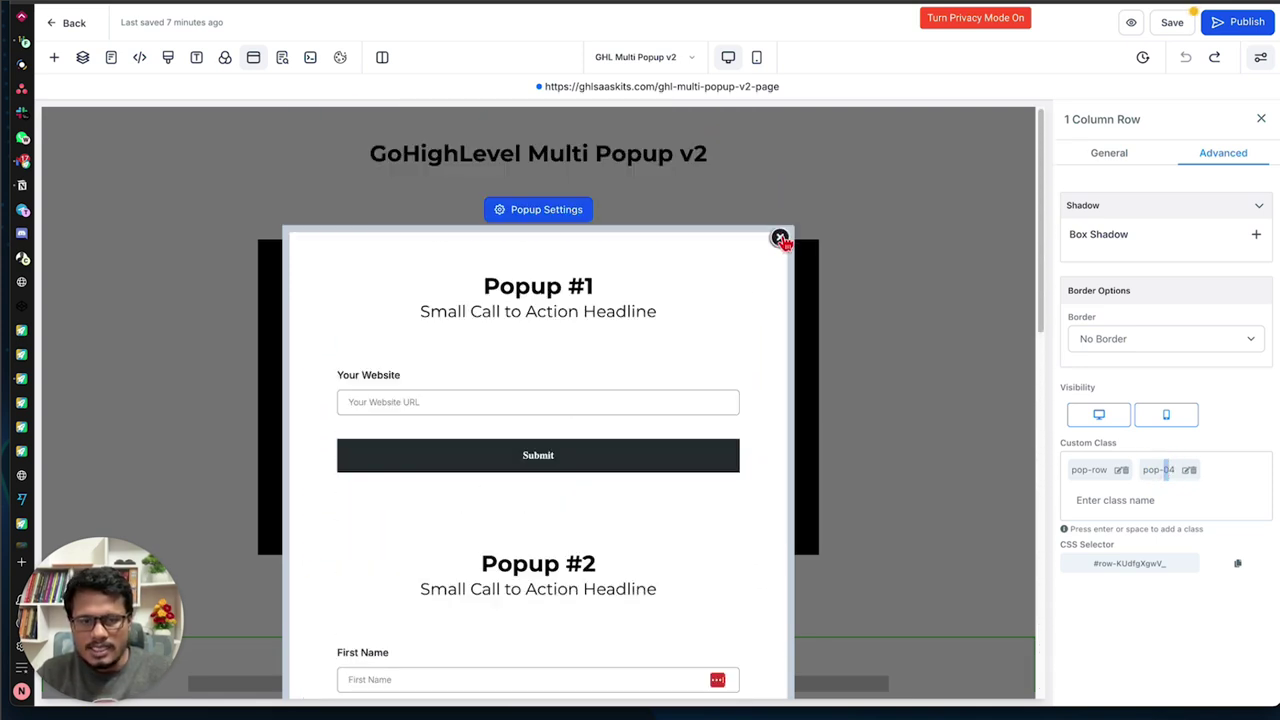
left_click(780, 238)
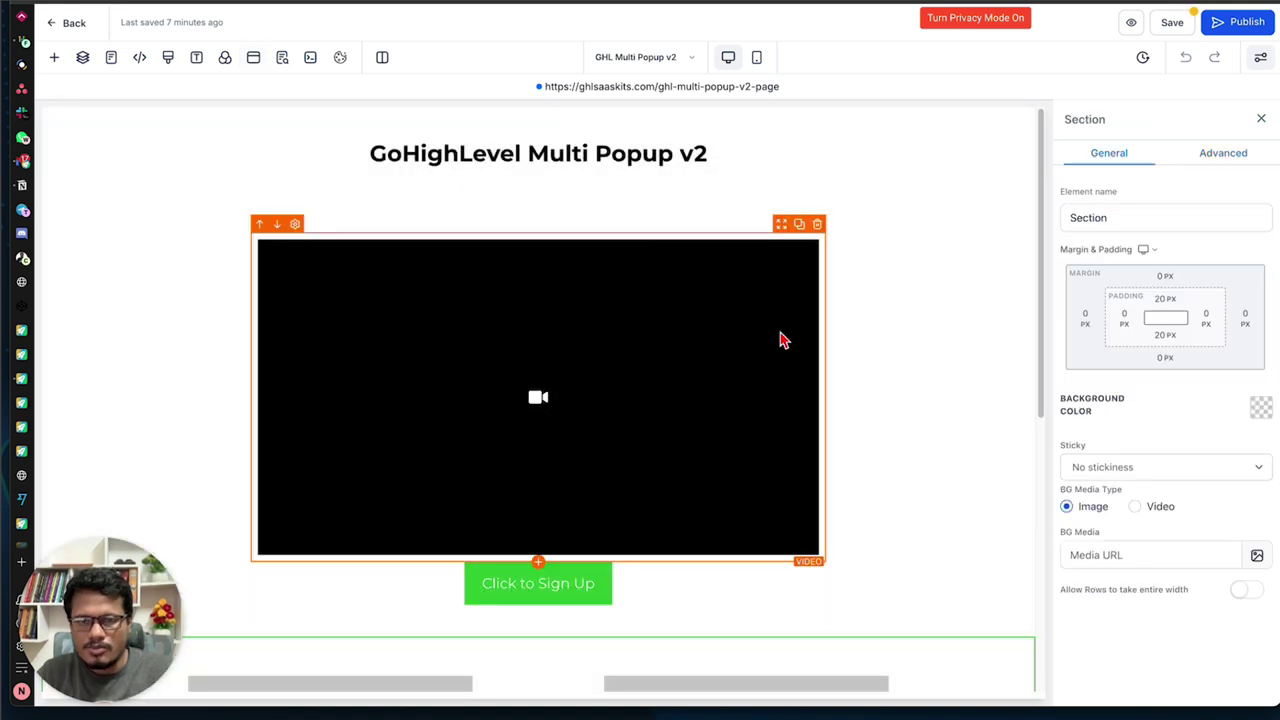
scroll(646, 480, "down", 2)
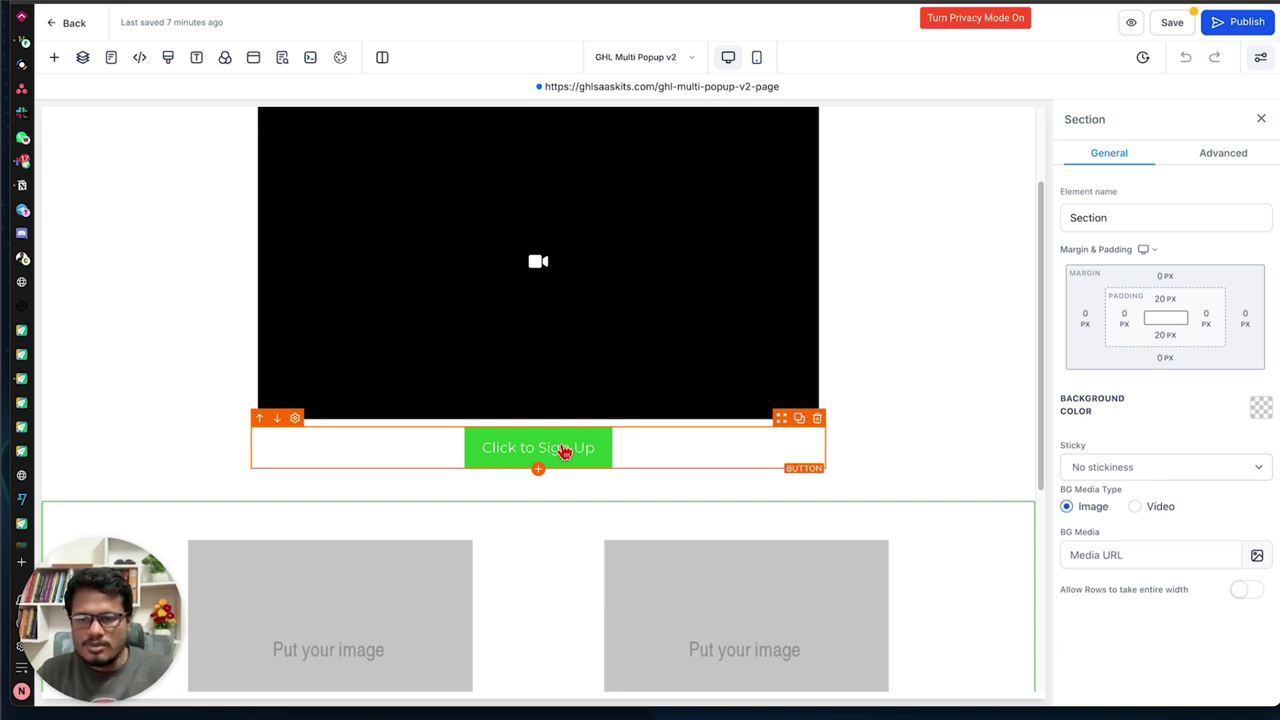
scroll(620, 425, "down", 1)
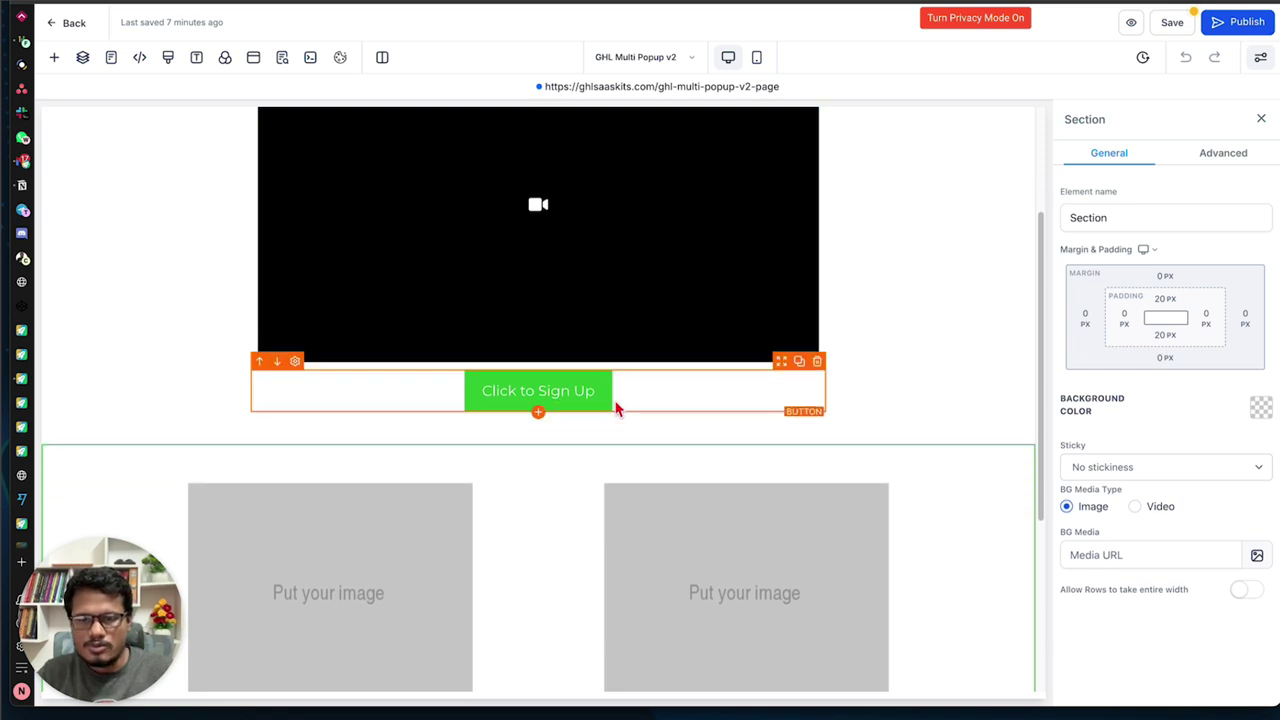
scroll(590, 395, "down", 1)
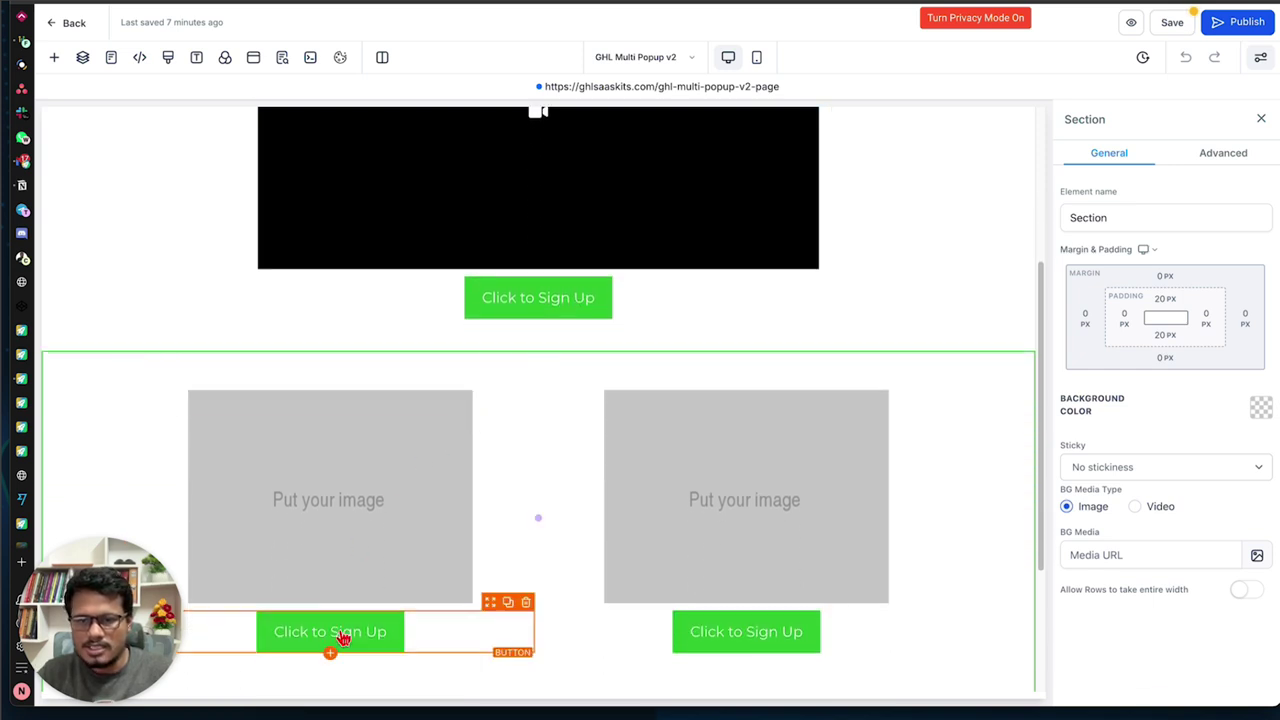
scroll(762, 620, "down", 2)
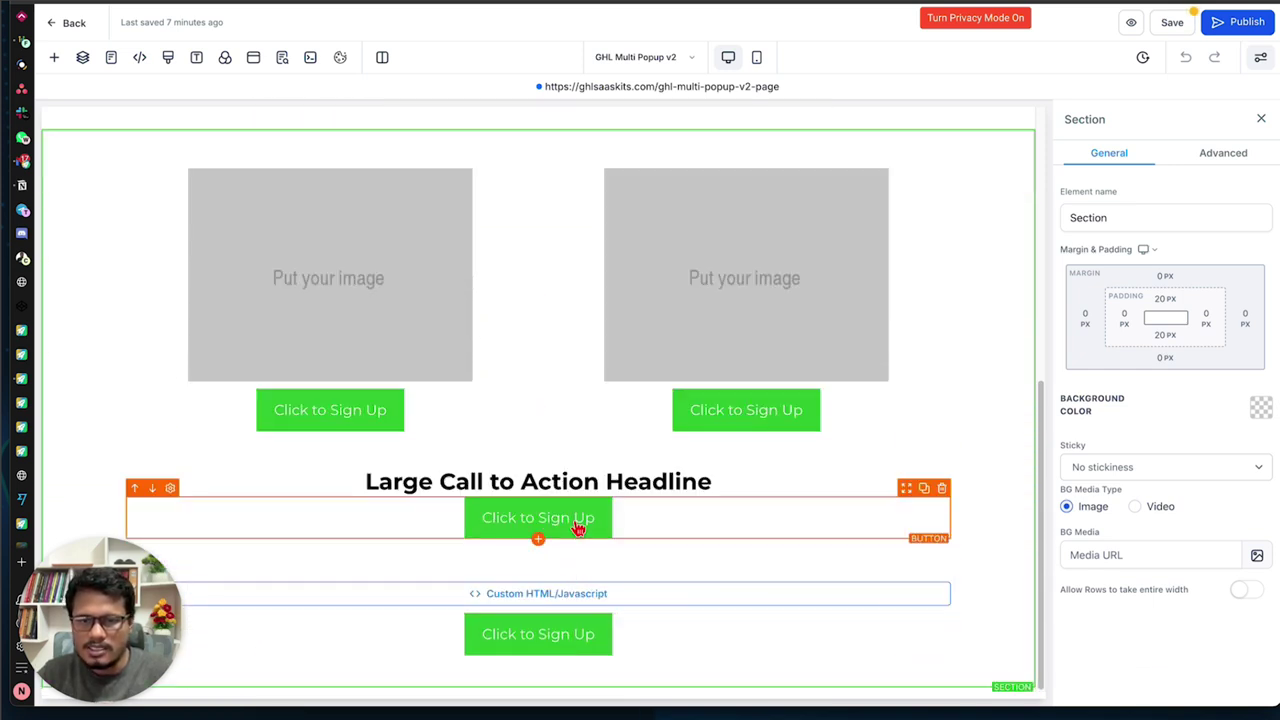
Set the top margin of the button under the Large Call to Action Headline to 10 px
left_click(676, 511)
scroll(1166, 449, "down", 5)
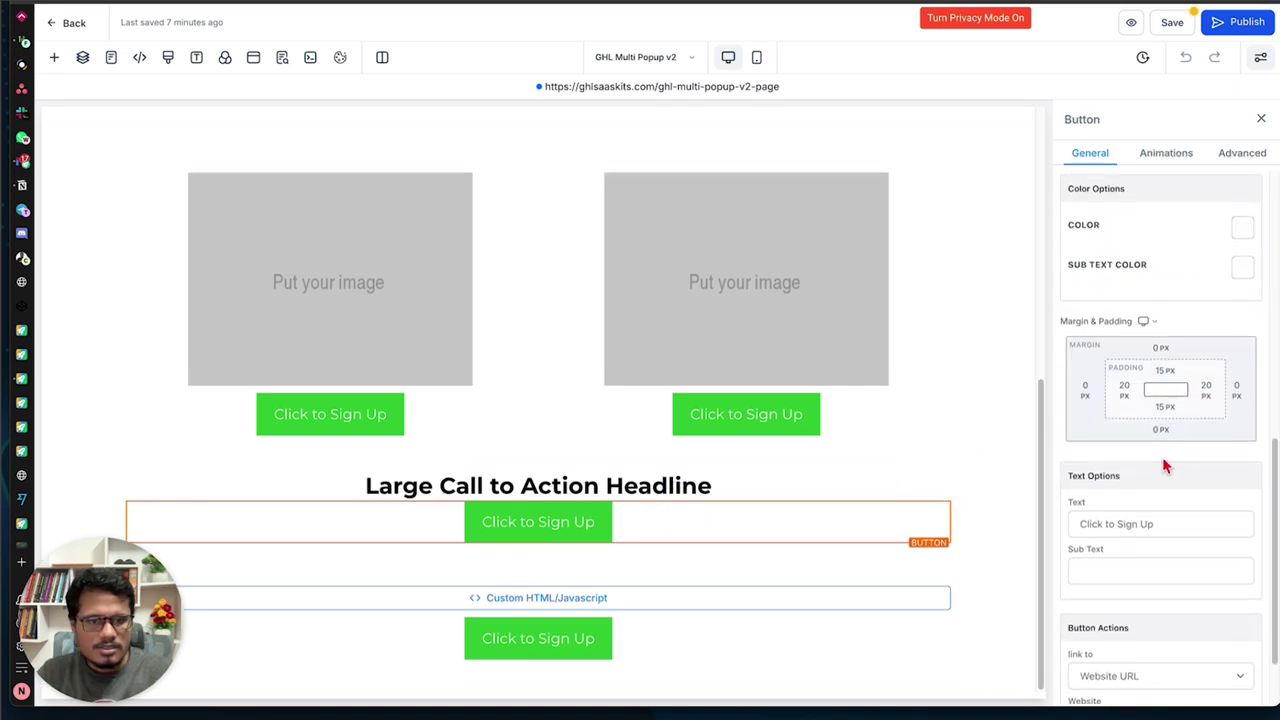
left_click(1163, 345)
left_click(1242, 405)
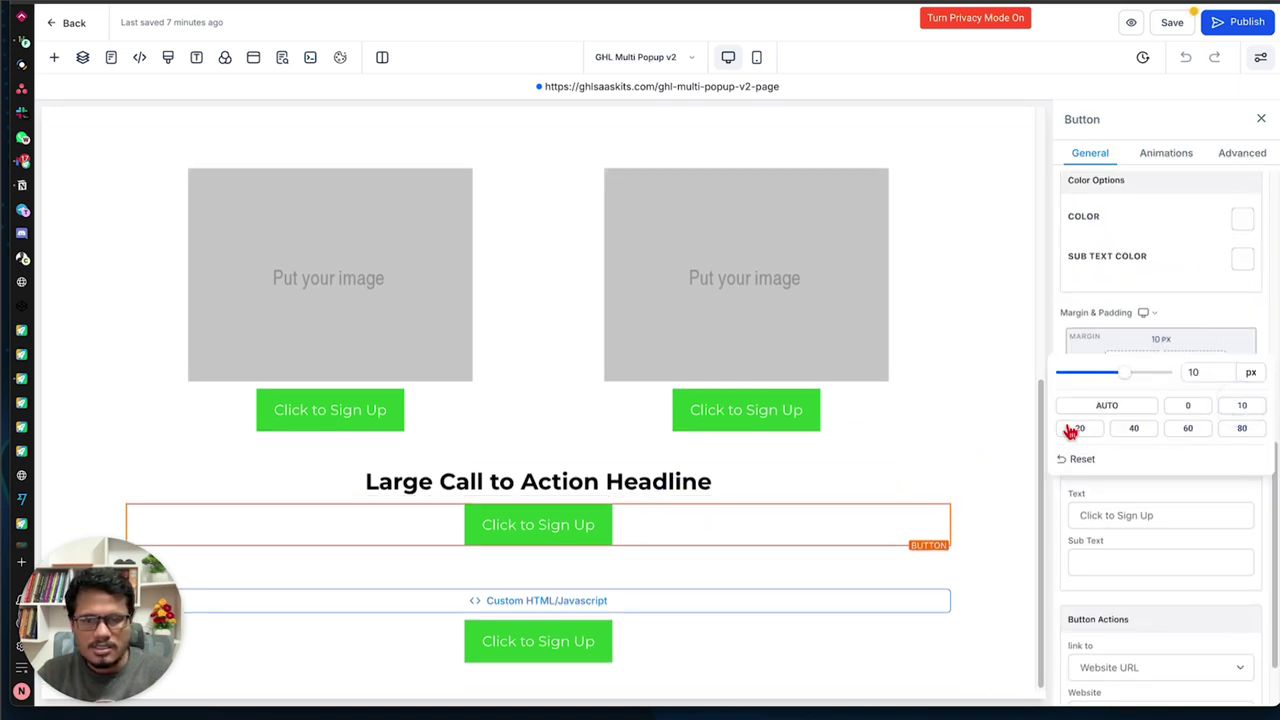
Check the custom class of the Click to Sign Up button below the video
scroll(565, 284, "up", 5)
scroll(580, 480, "down", 1)
left_click(580, 531)
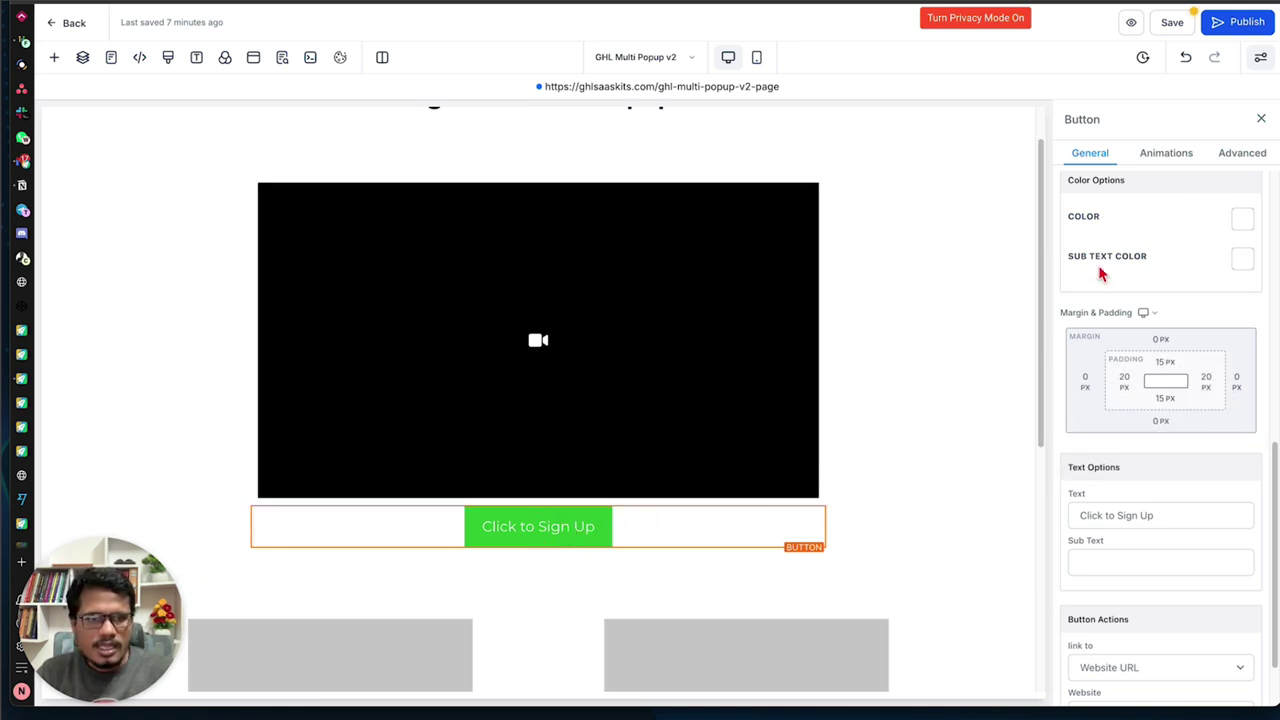
left_click(1244, 156)
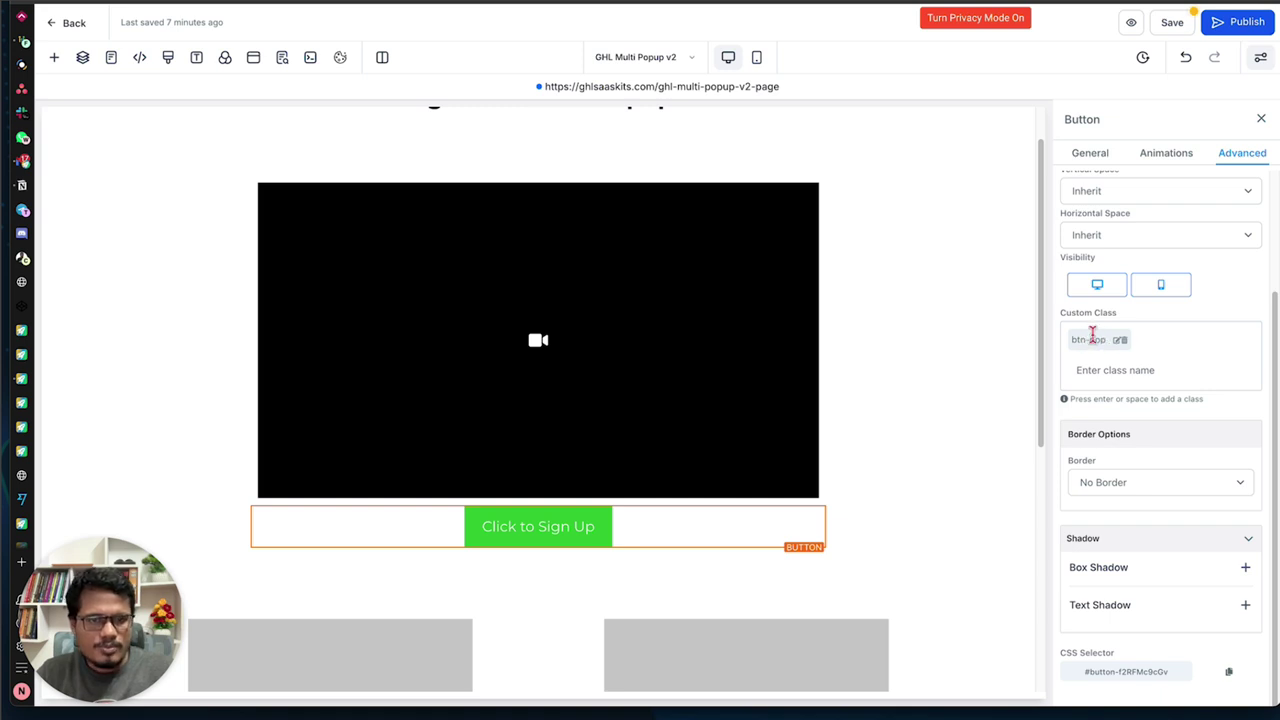
Examine the button actions of the Click to Sign Up button below the video, especially its link type and website value
left_click(1089, 156)
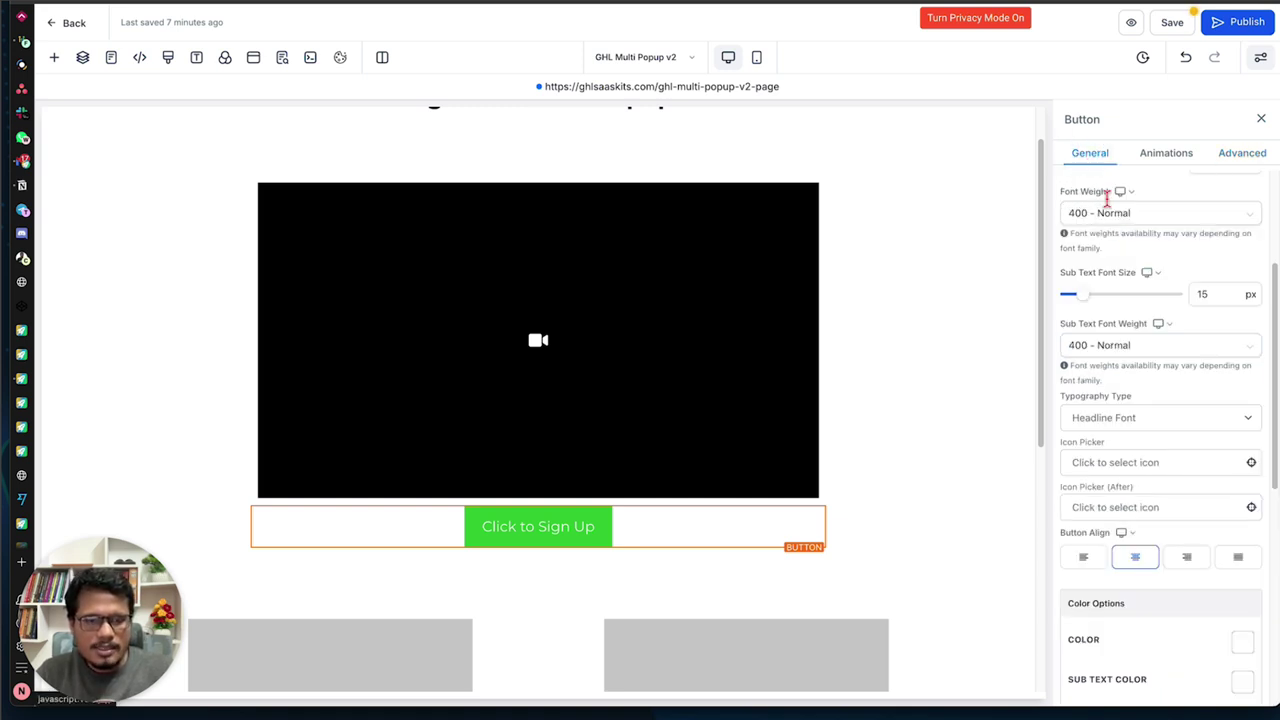
scroll(1133, 312, "down", 3)
scroll(1125, 370, "down", 5)
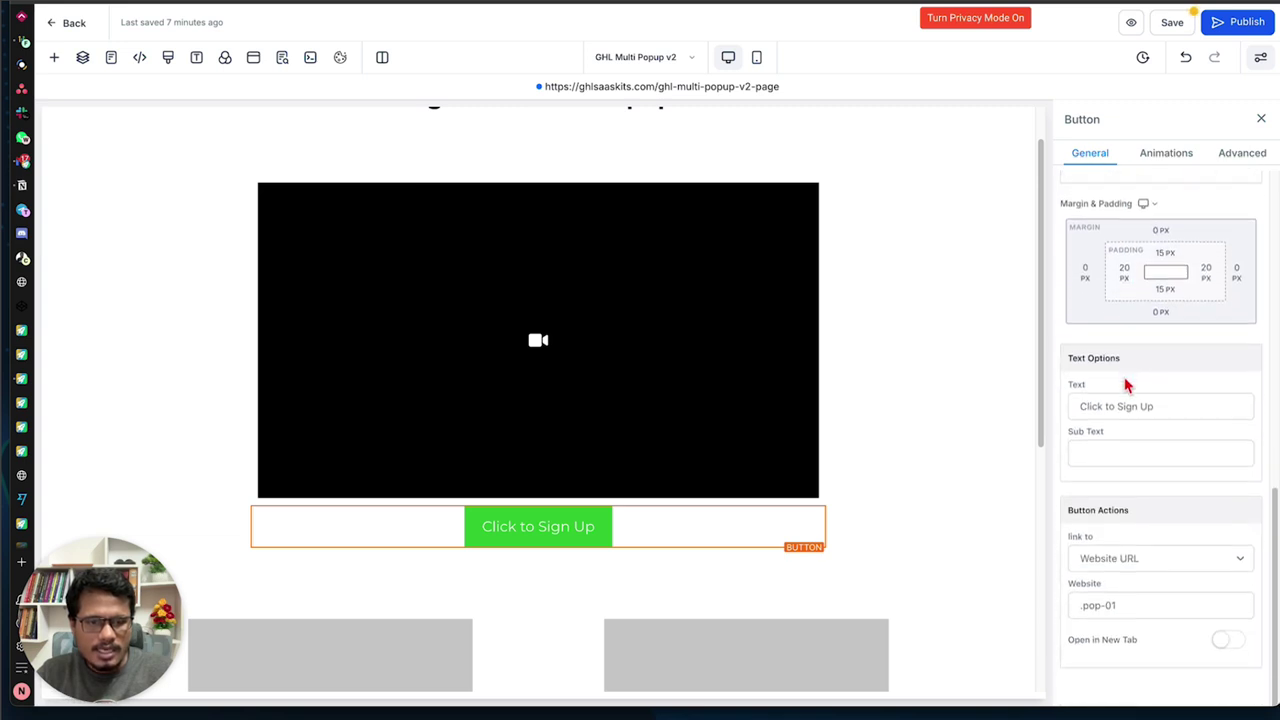
left_click(1133, 603)
left_click_drag(1133, 603, 1080, 603)
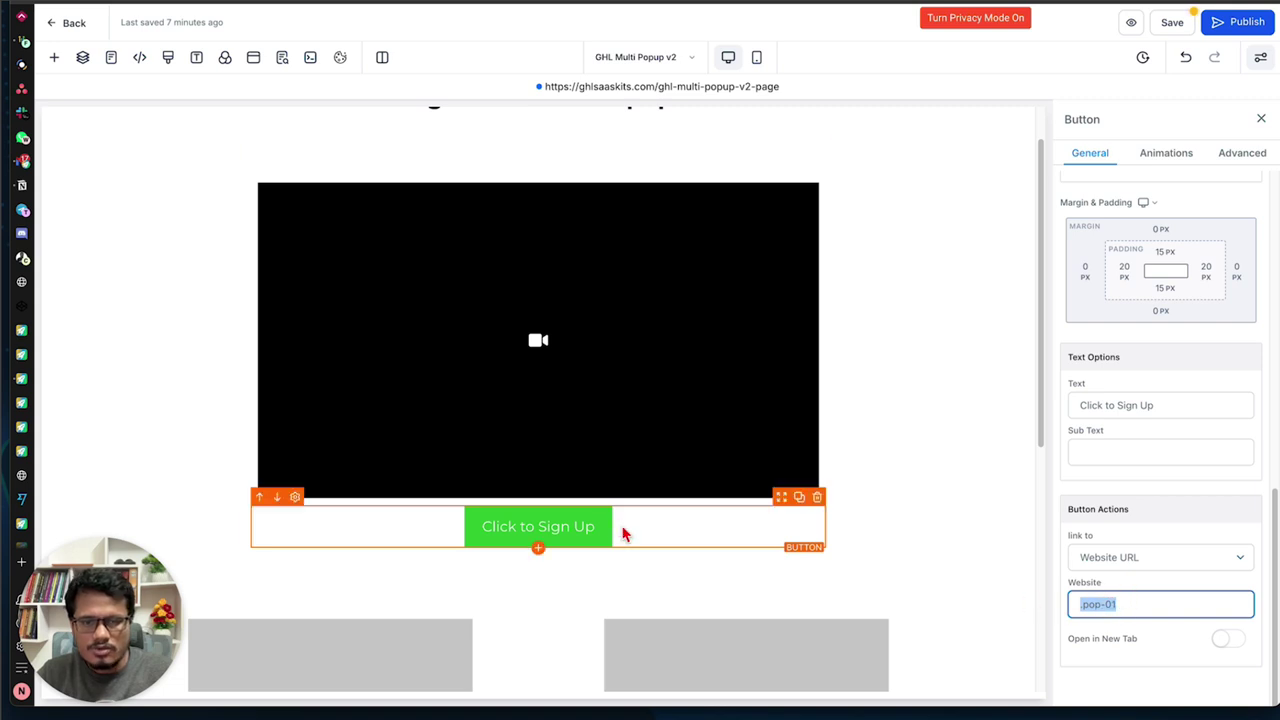
left_click(1133, 603)
left_click_drag(1133, 603, 1072, 603)
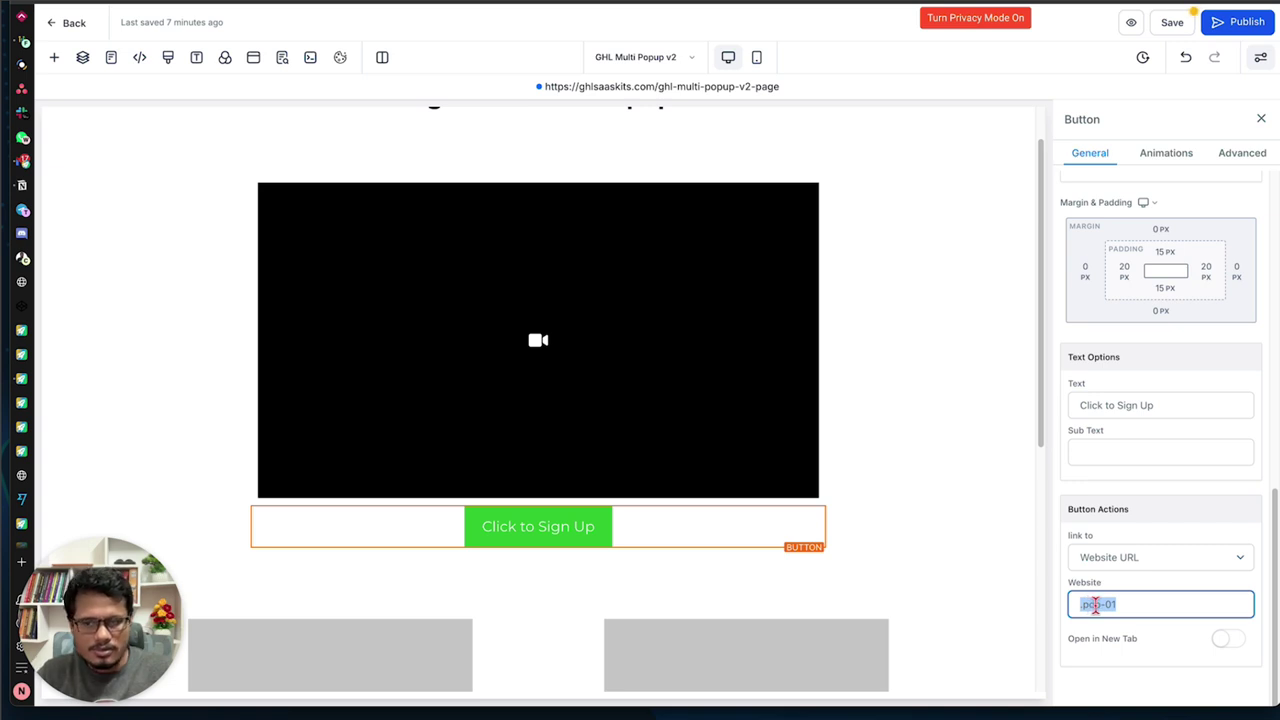
left_click(1135, 604)
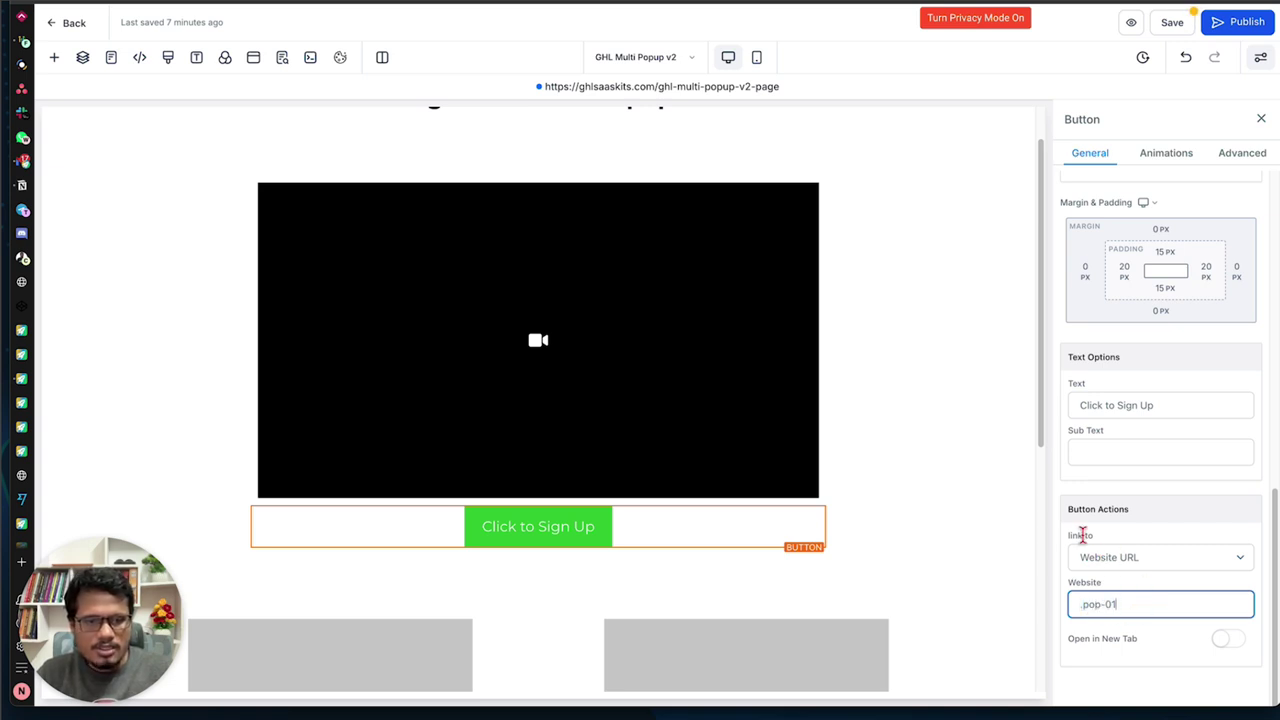
left_click_drag(1070, 535, 1106, 533)
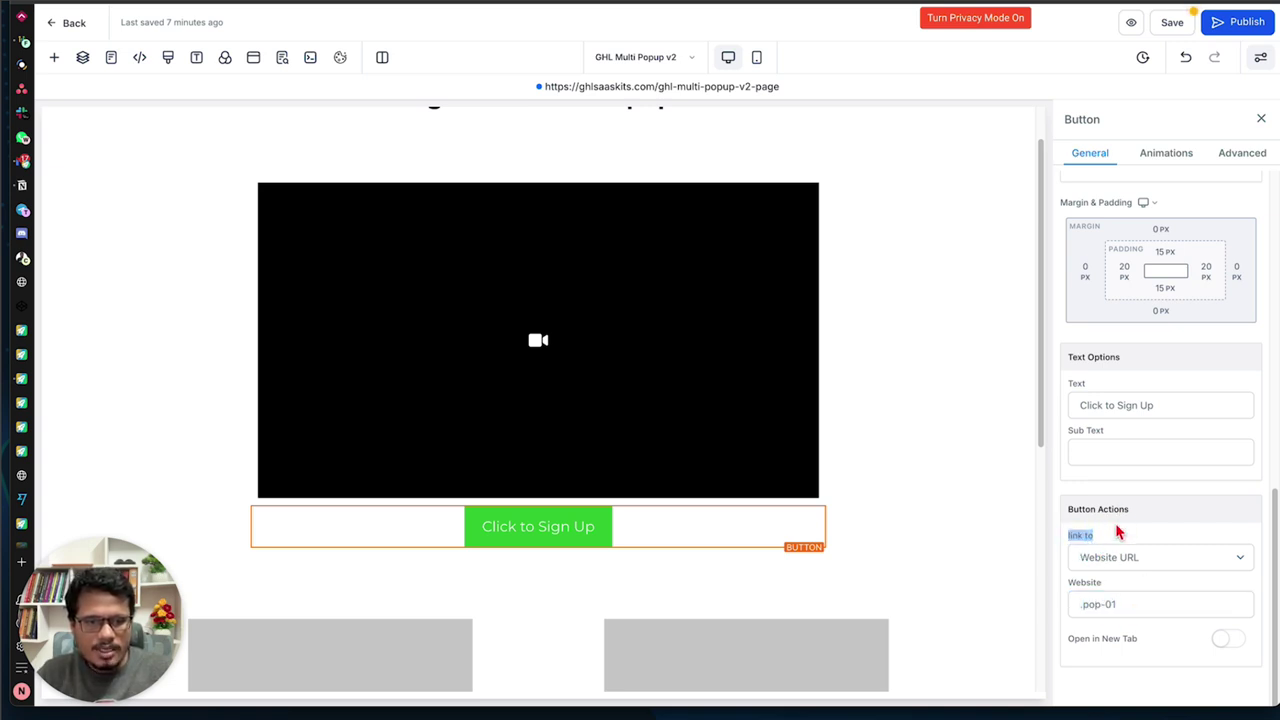
left_click(1097, 585)
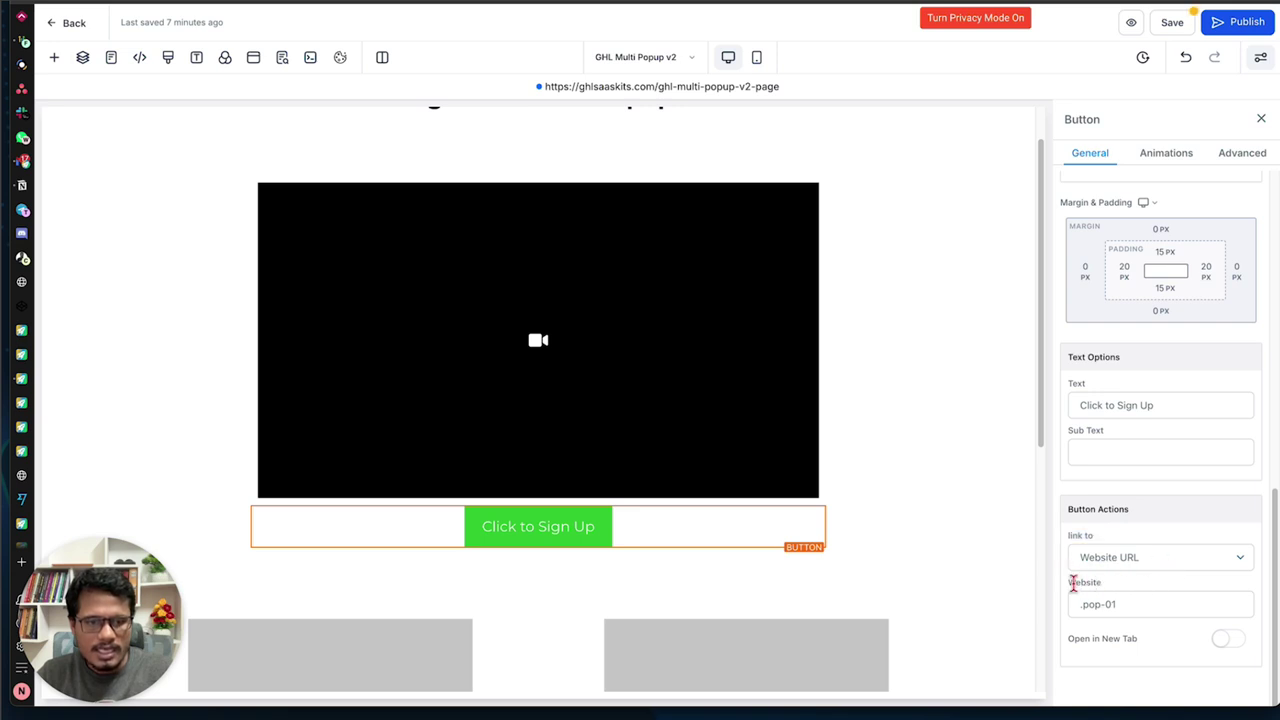
mouse_move(1069, 585)
left_mouse_down()
mouse_move(1129, 603)
mouse_move(1082, 603)
left_mouse_up()
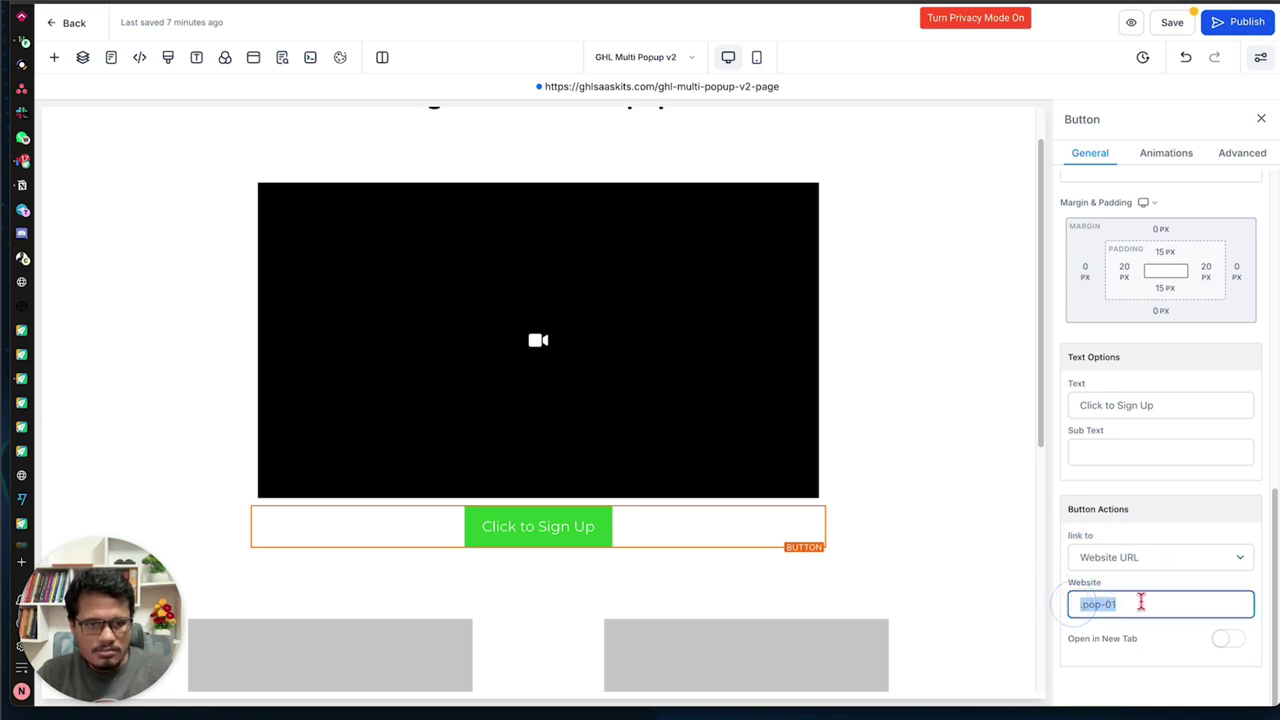
left_click(1086, 605)
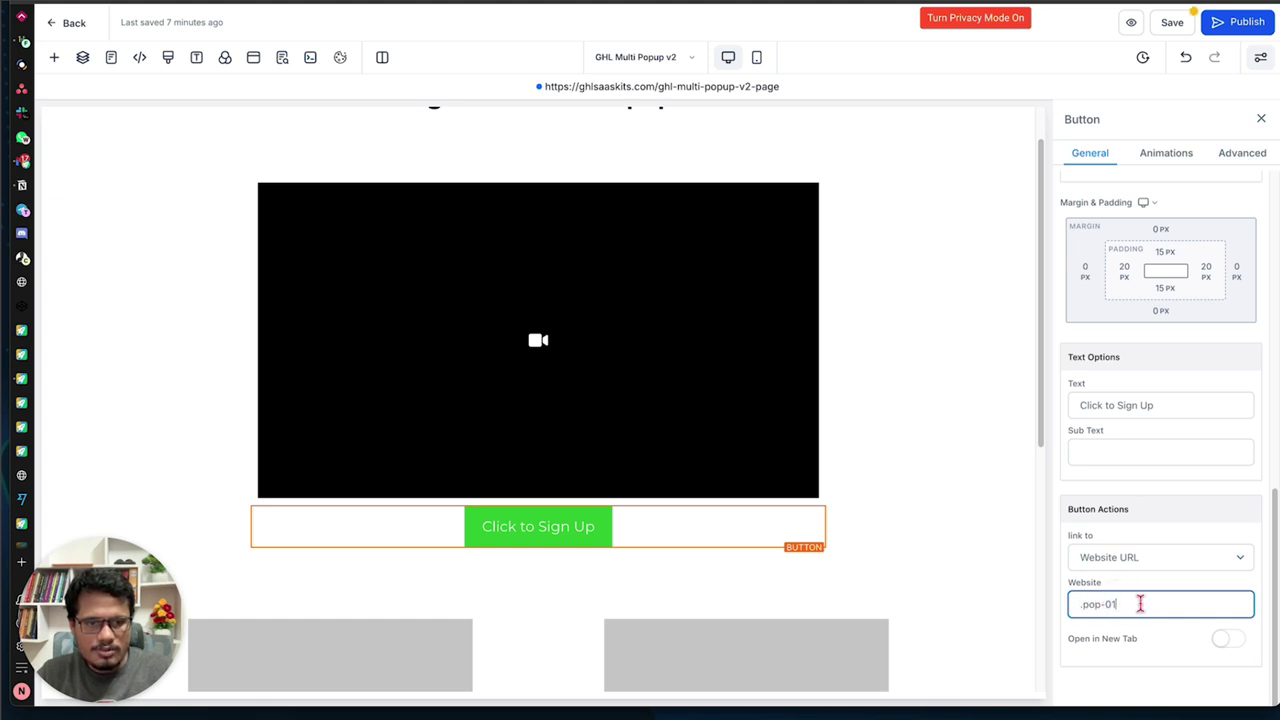
Reopen the popup editor and compare the Popup #1 row's numbered custom class with the button's website value
left_click(255, 59)
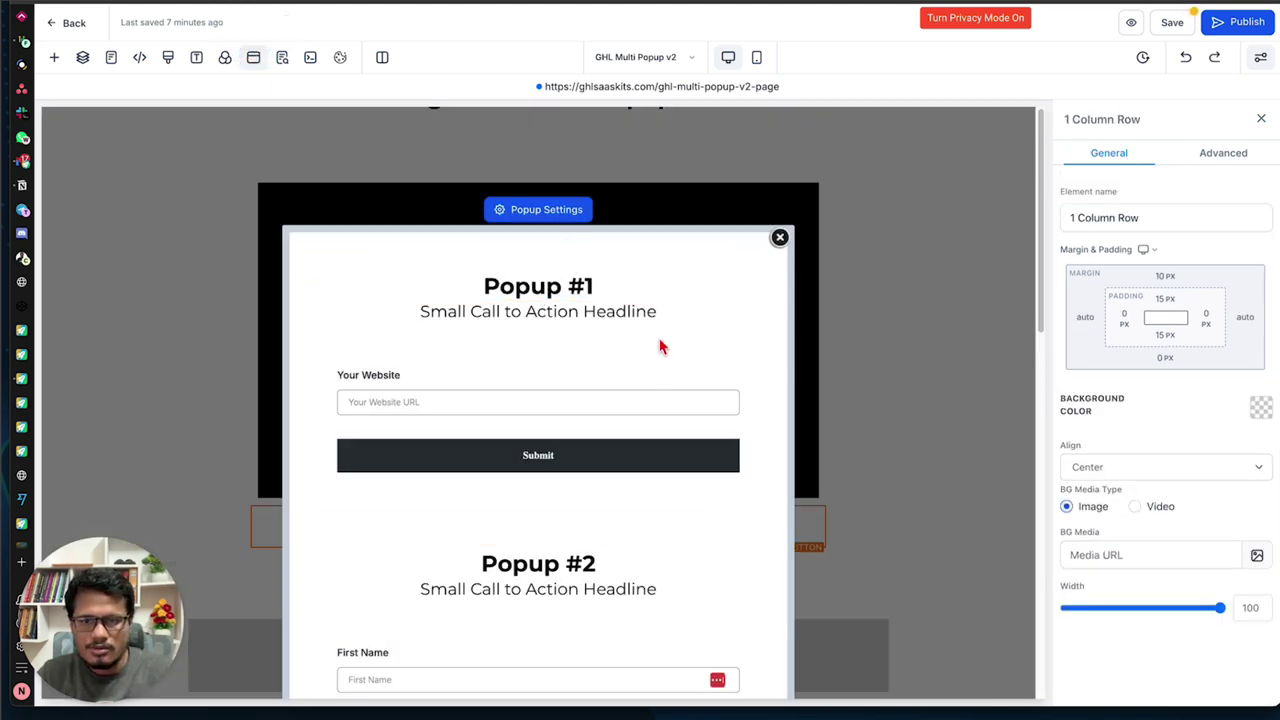
left_click(1238, 152)
left_click_drag(1171, 469, 1146, 469)
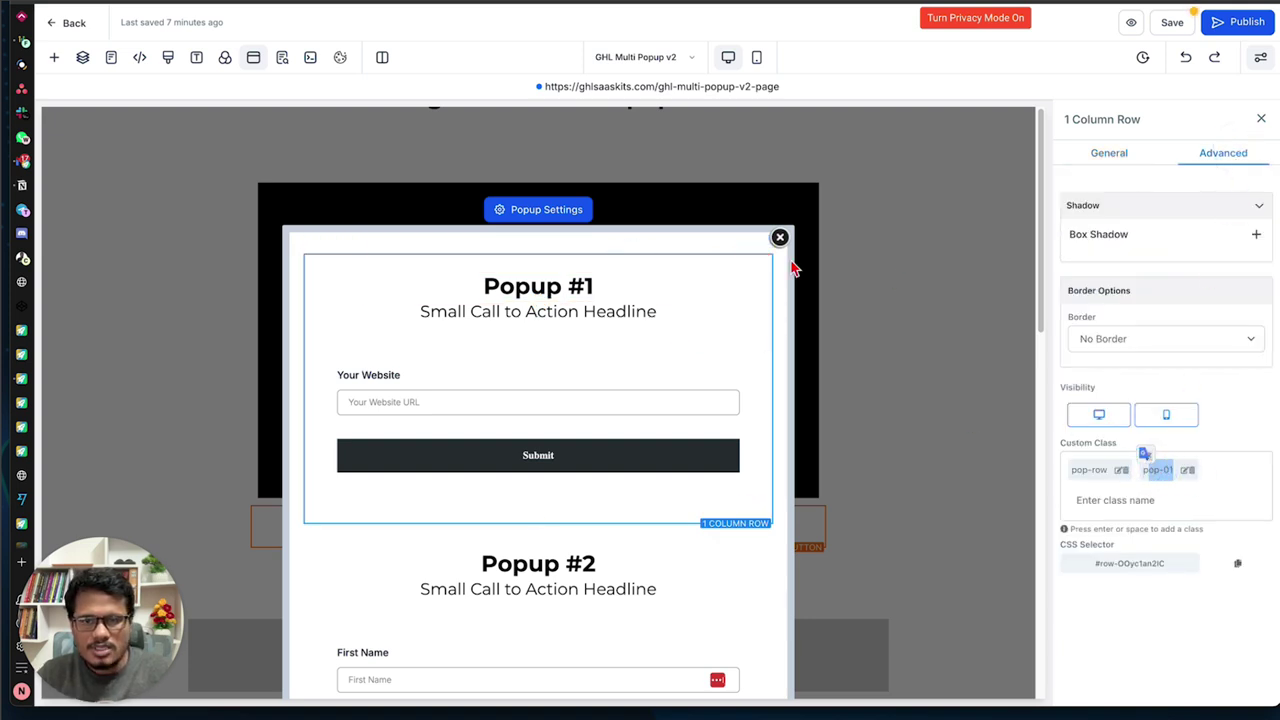
Close the popup editor and check the website value in the button actions of the Click to Sign Up button below the video
left_click(780, 237)
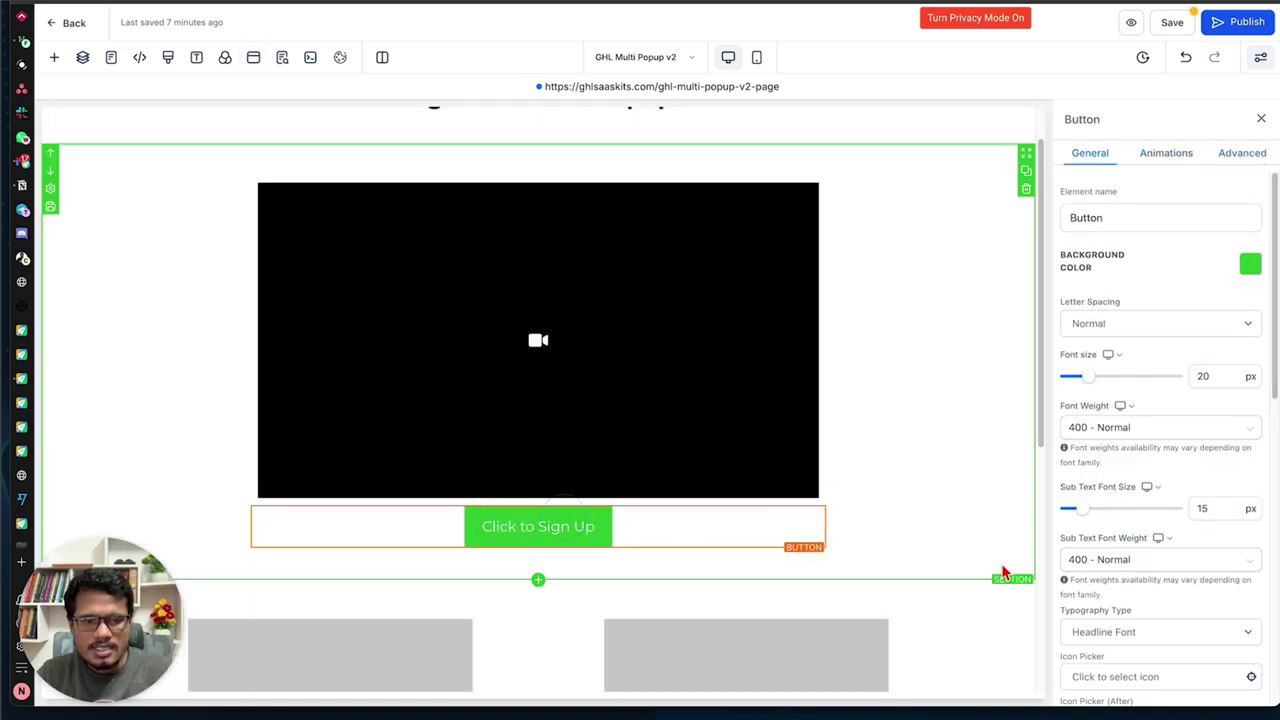
scroll(1160, 620, "down", 10)
left_click(1084, 604)
left_click(1080, 604)
left_click(1163, 604)
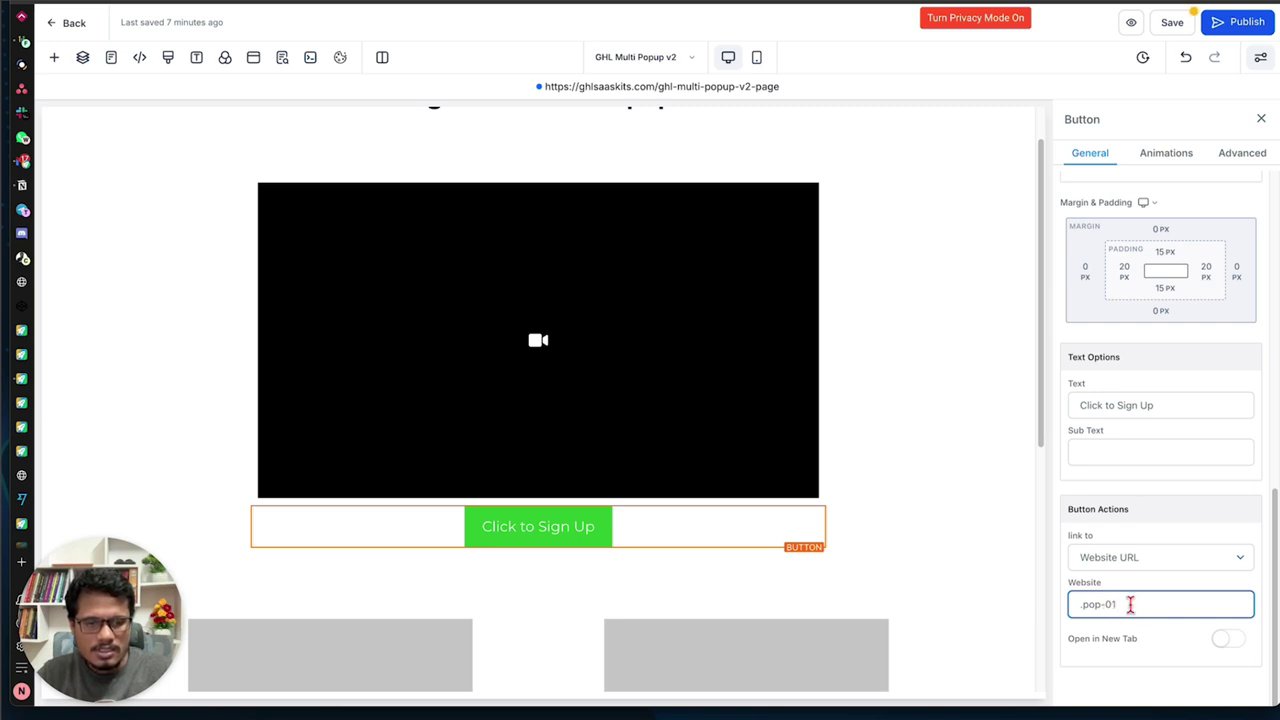
Compare the website value of the button under the left image with the Popup #2 row's numbered custom class
scroll(683, 546, "down", 5)
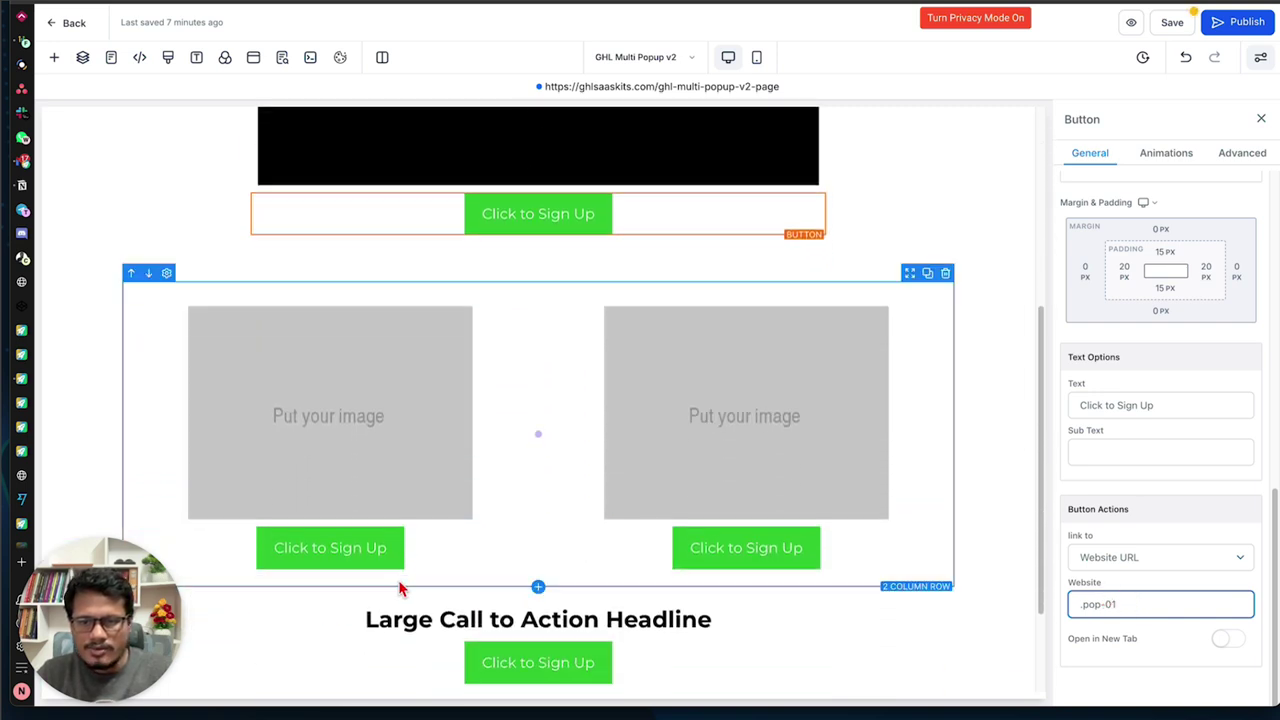
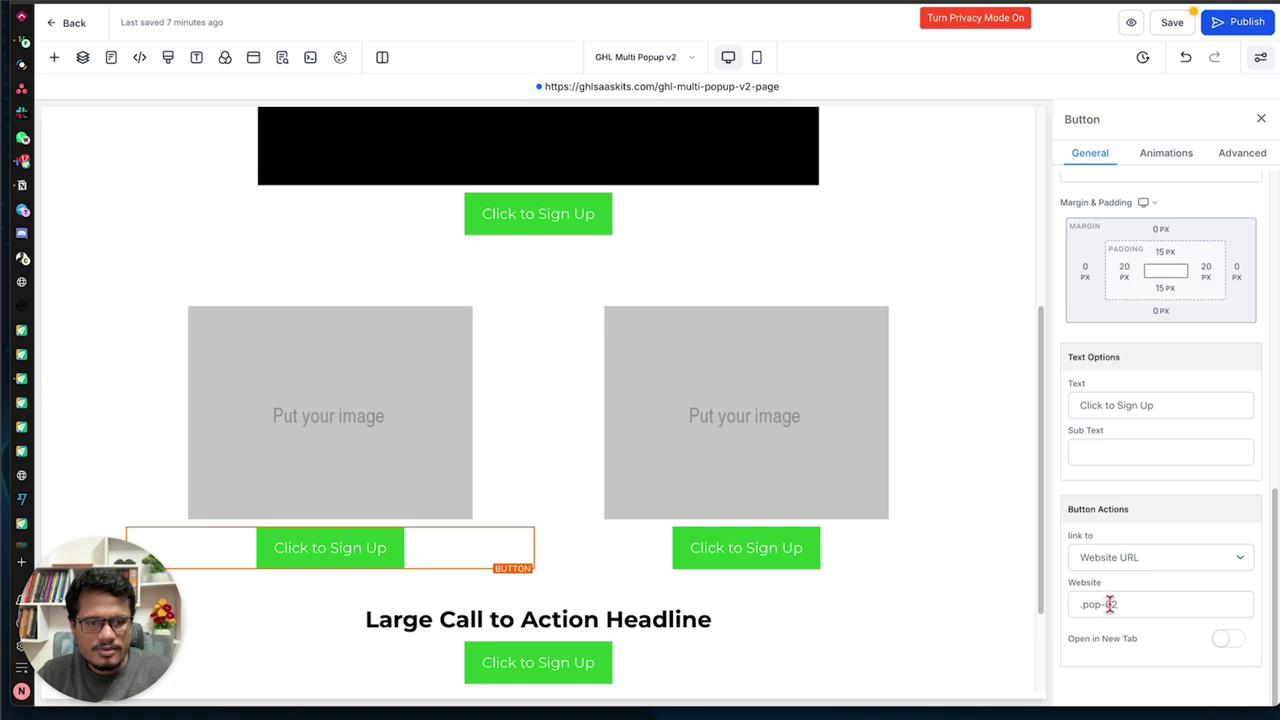
left_click(1112, 604)
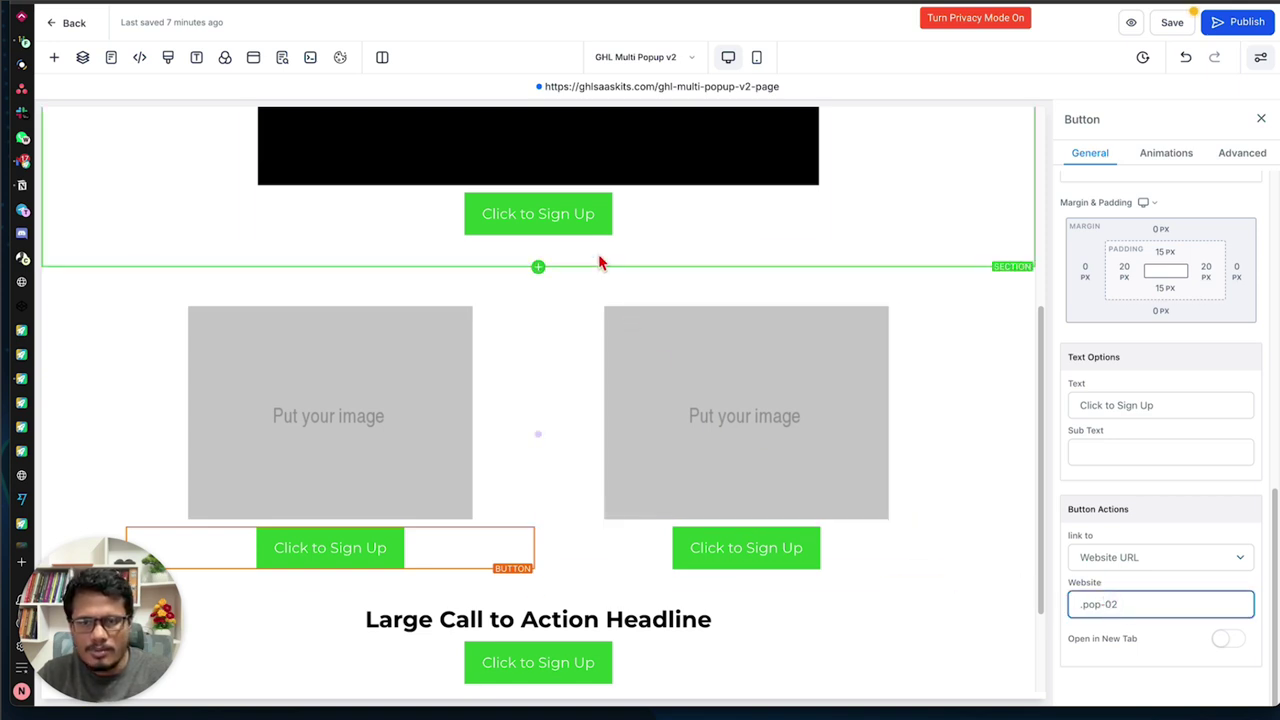
left_click(253, 57)
scroll(614, 451, "down", 2)
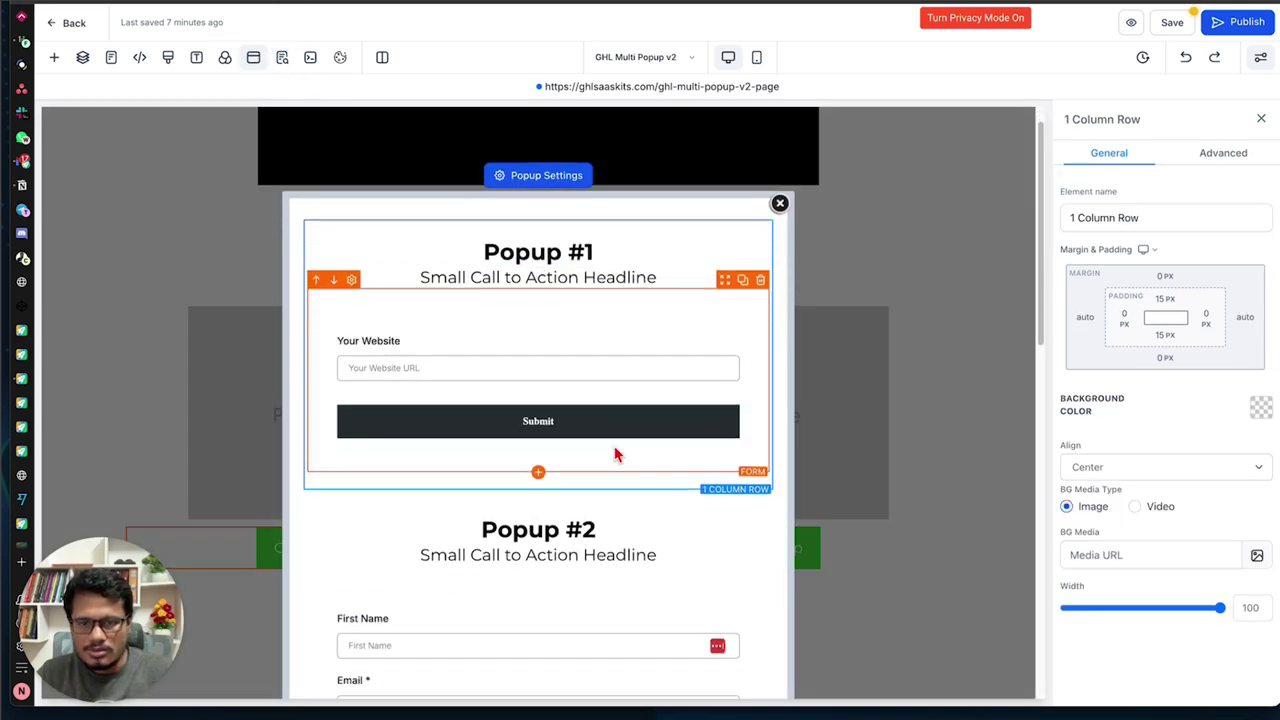
left_click(628, 443)
left_click(1215, 156)
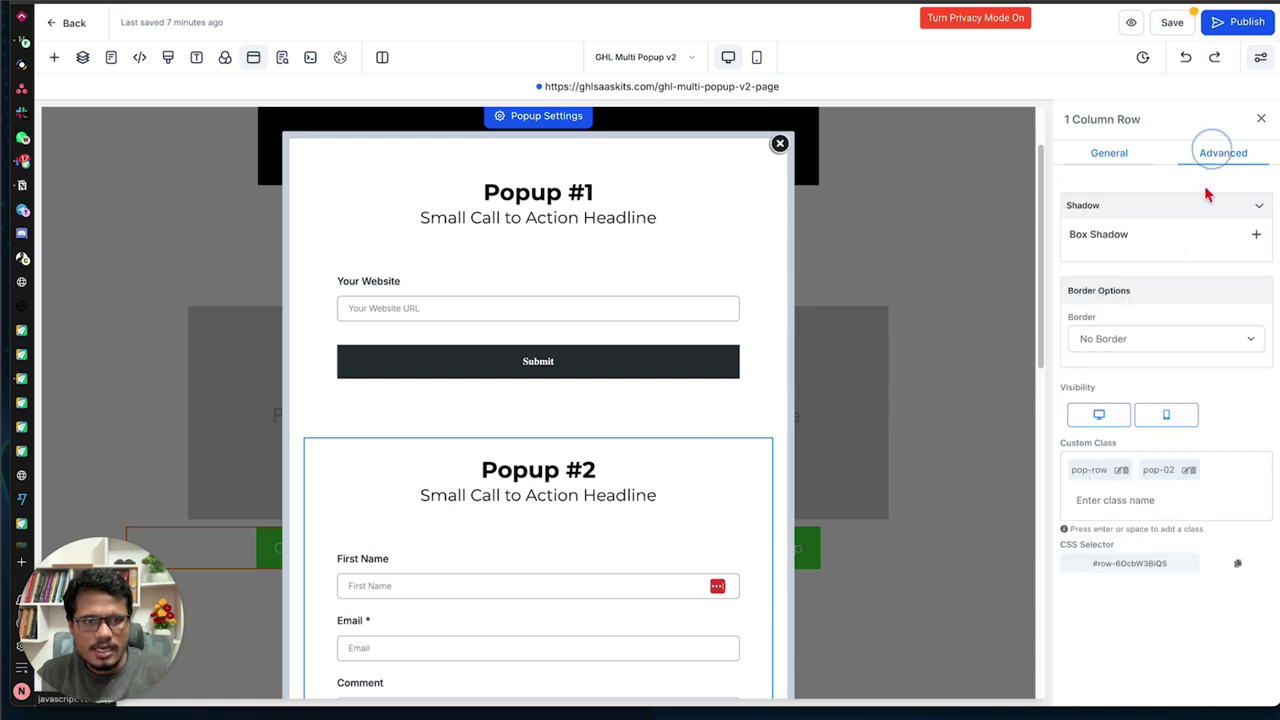
left_click_drag(1146, 470, 1177, 467)
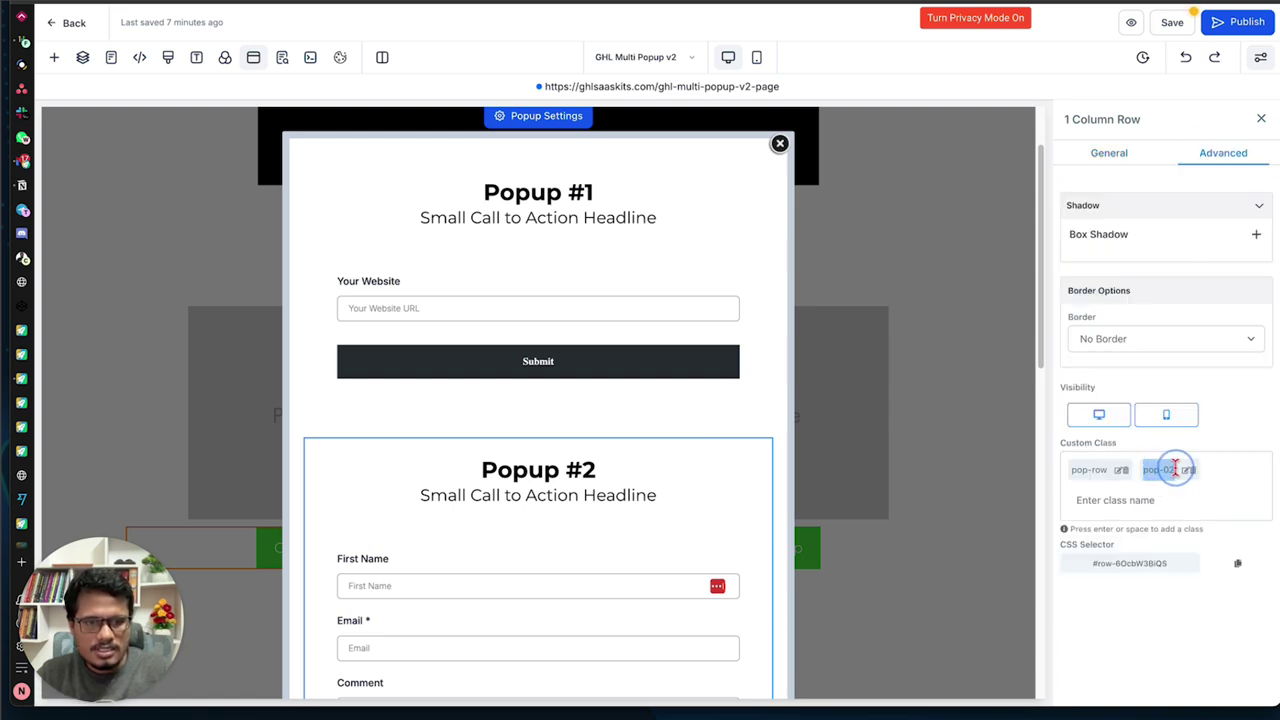
left_click(780, 144)
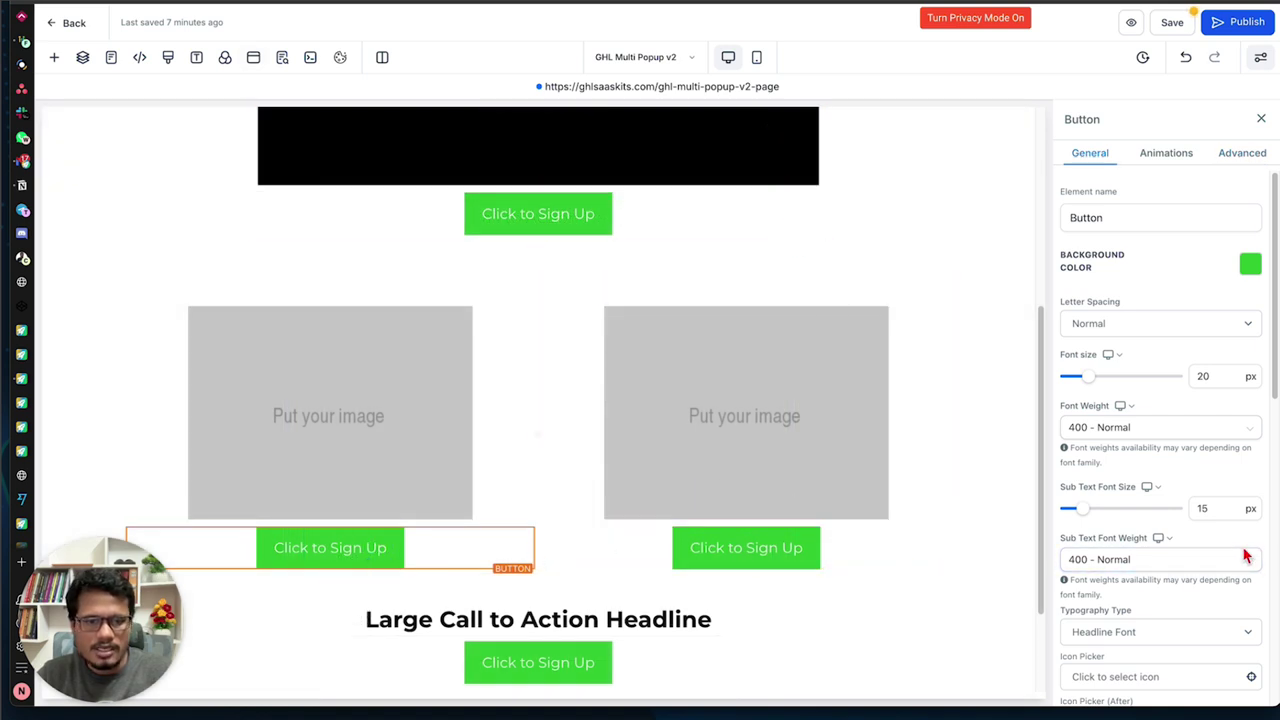
Check the custom classes of the buttons under both images, and the website value of the one under the right image
scroll(1145, 545, "down", 10)
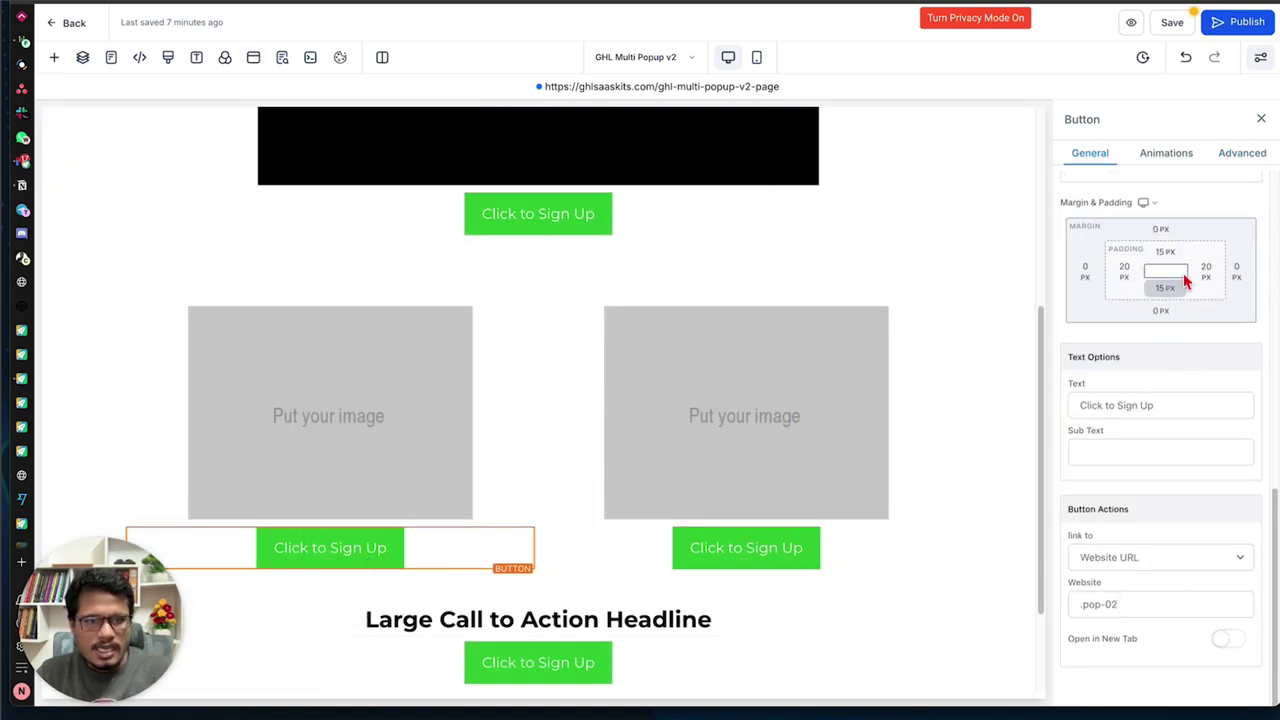
left_click(1245, 155)
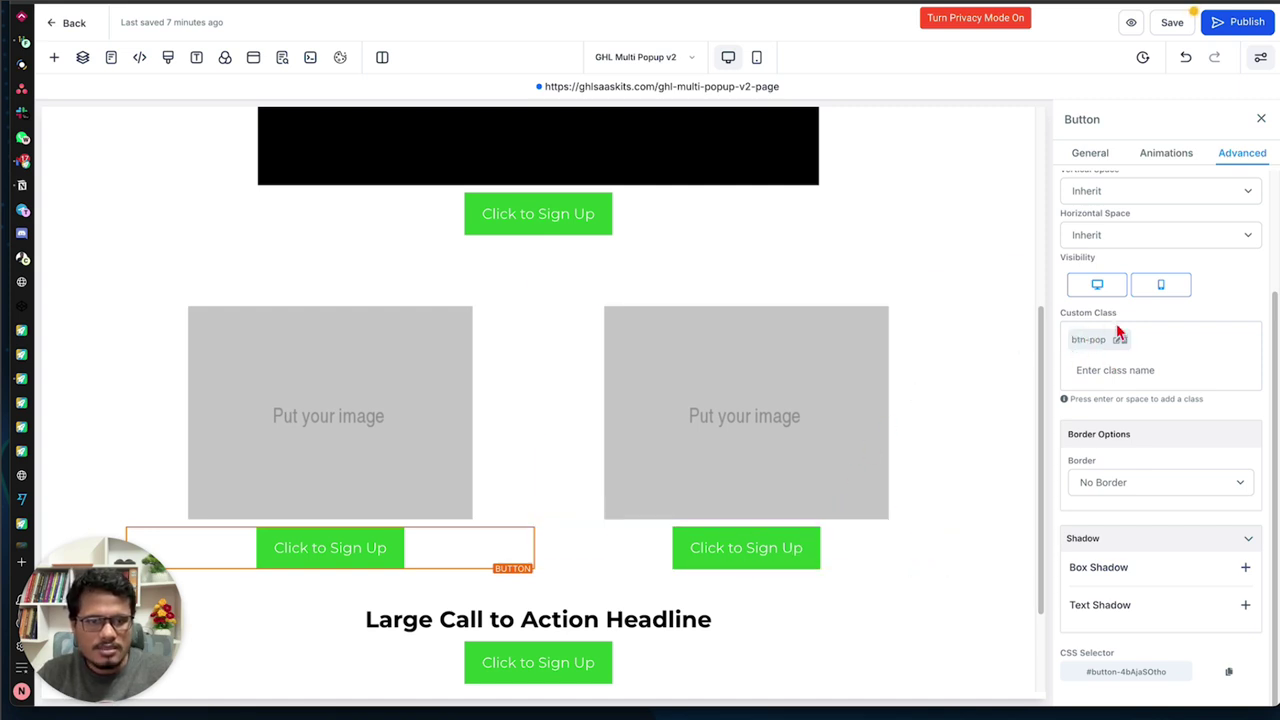
left_click(784, 550)
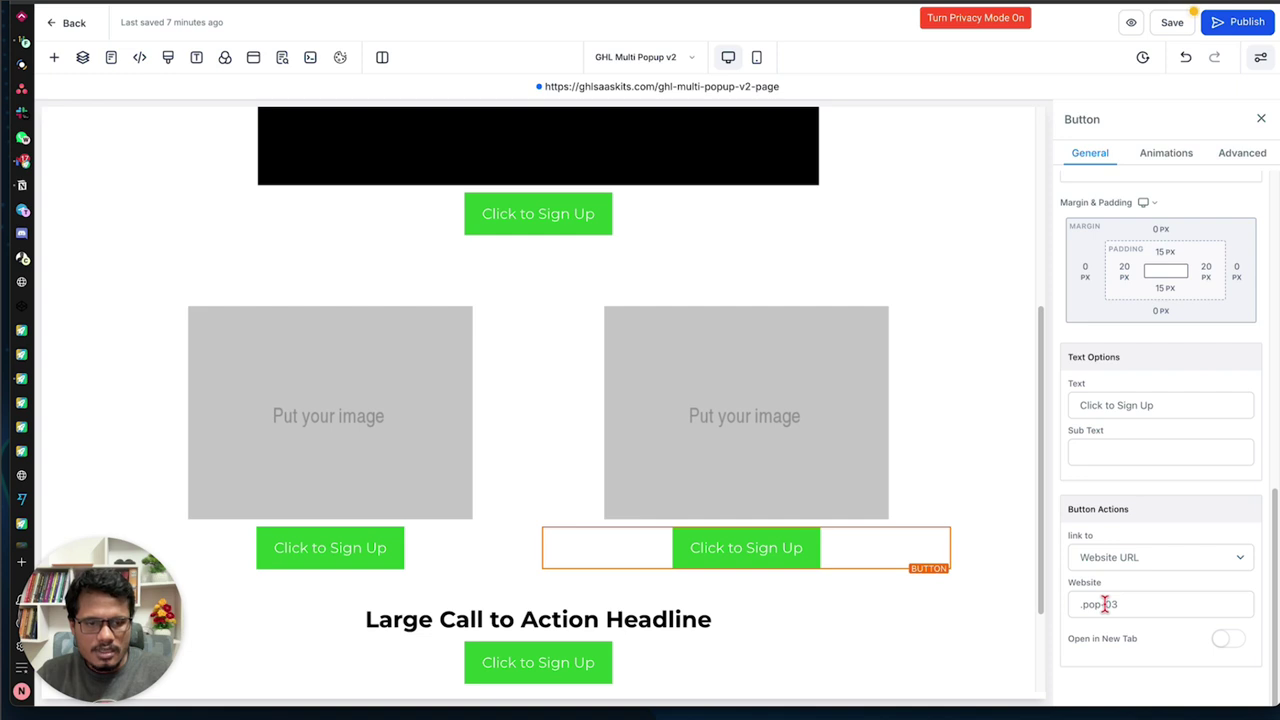
left_click(1122, 603)
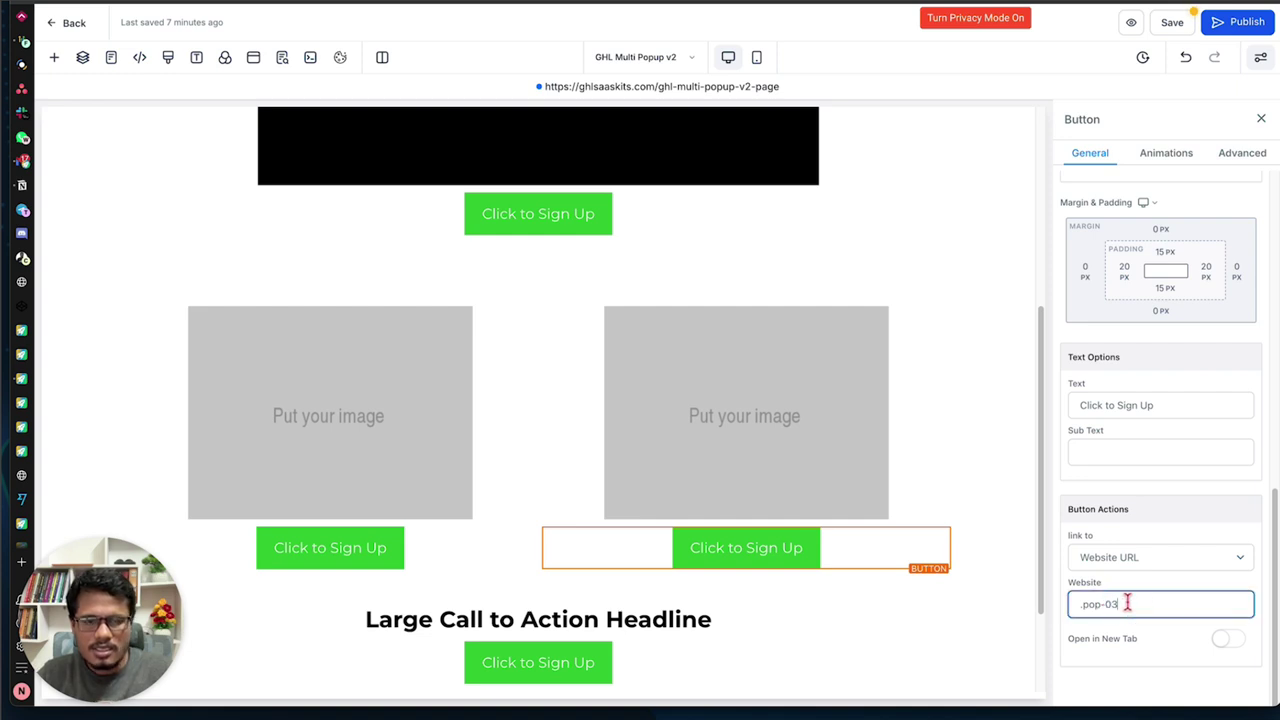
left_click(1242, 156)
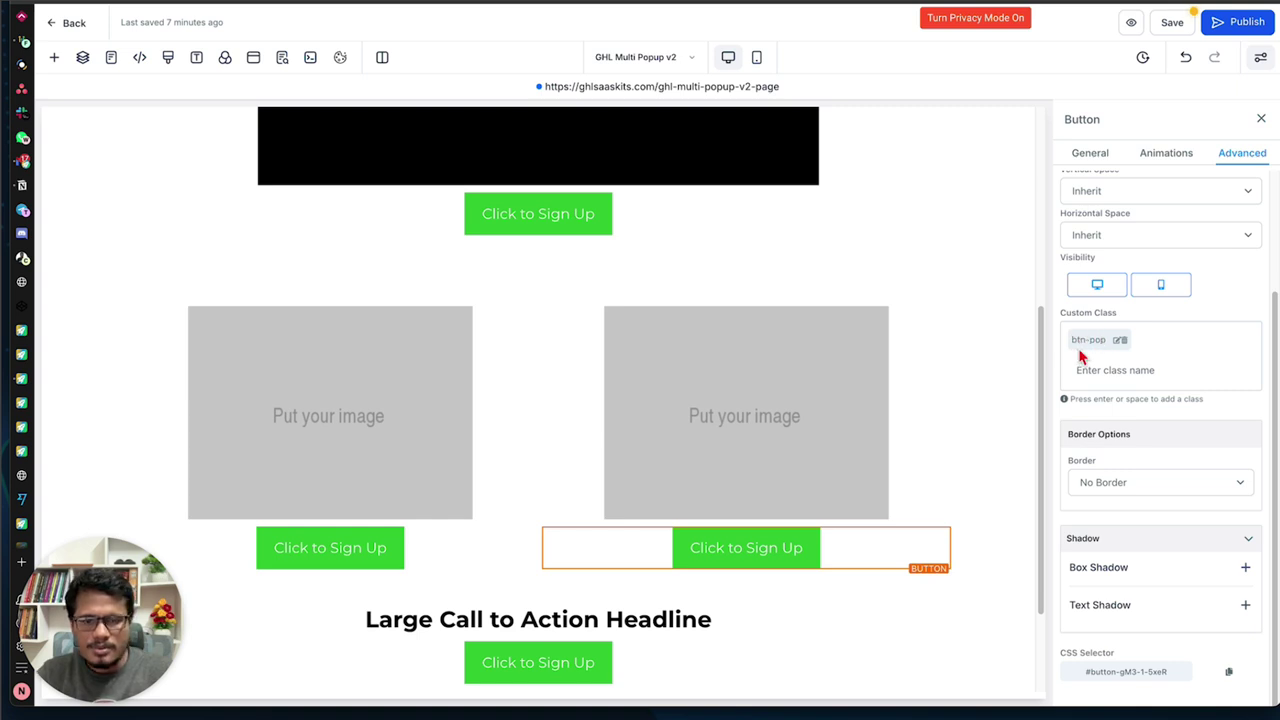
Examine the website value and custom class of the button under the Large Call to Action Headline
scroll(600, 578, "down", 2)
left_click(559, 578)
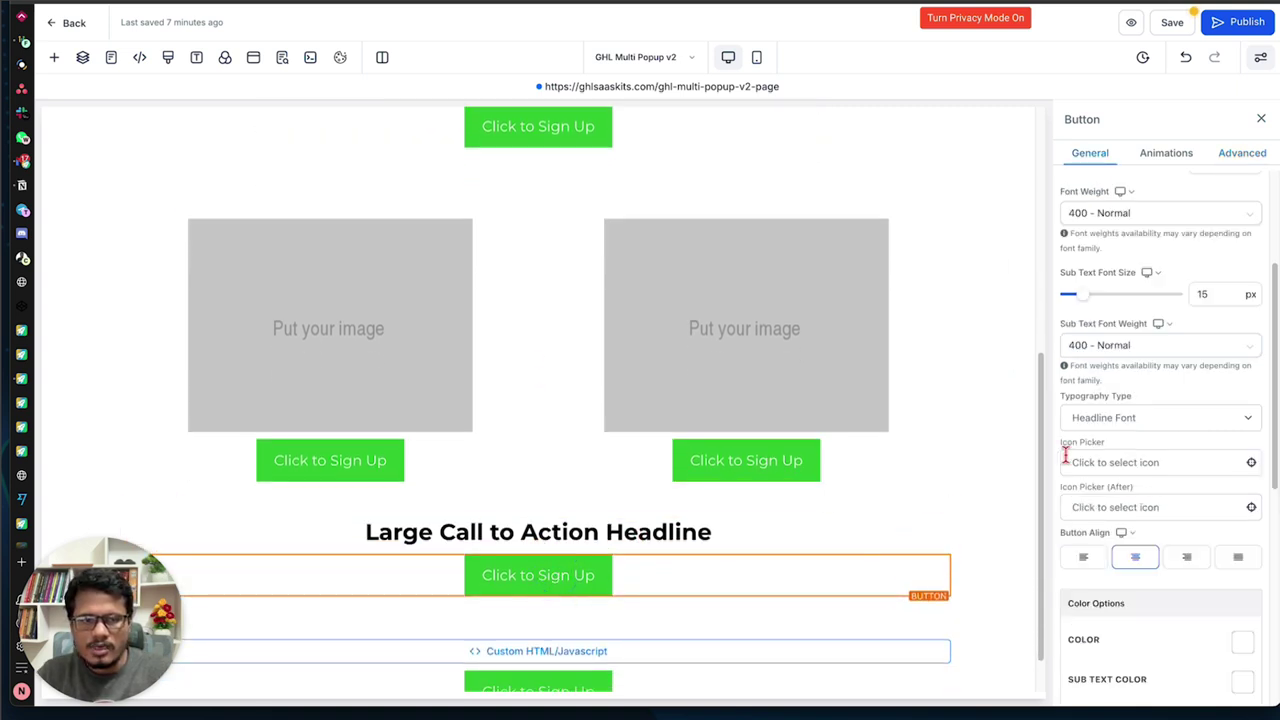
scroll(1127, 455, "down", 5)
left_click(1131, 604)
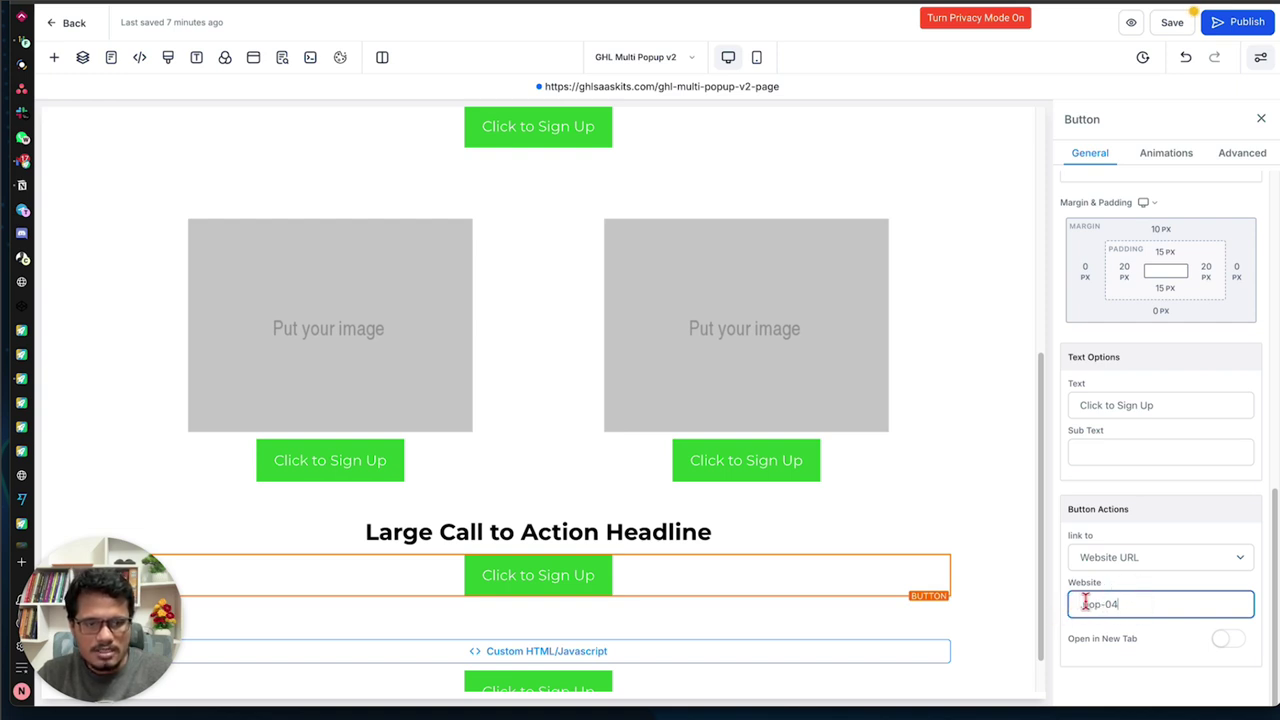
left_click(1085, 604)
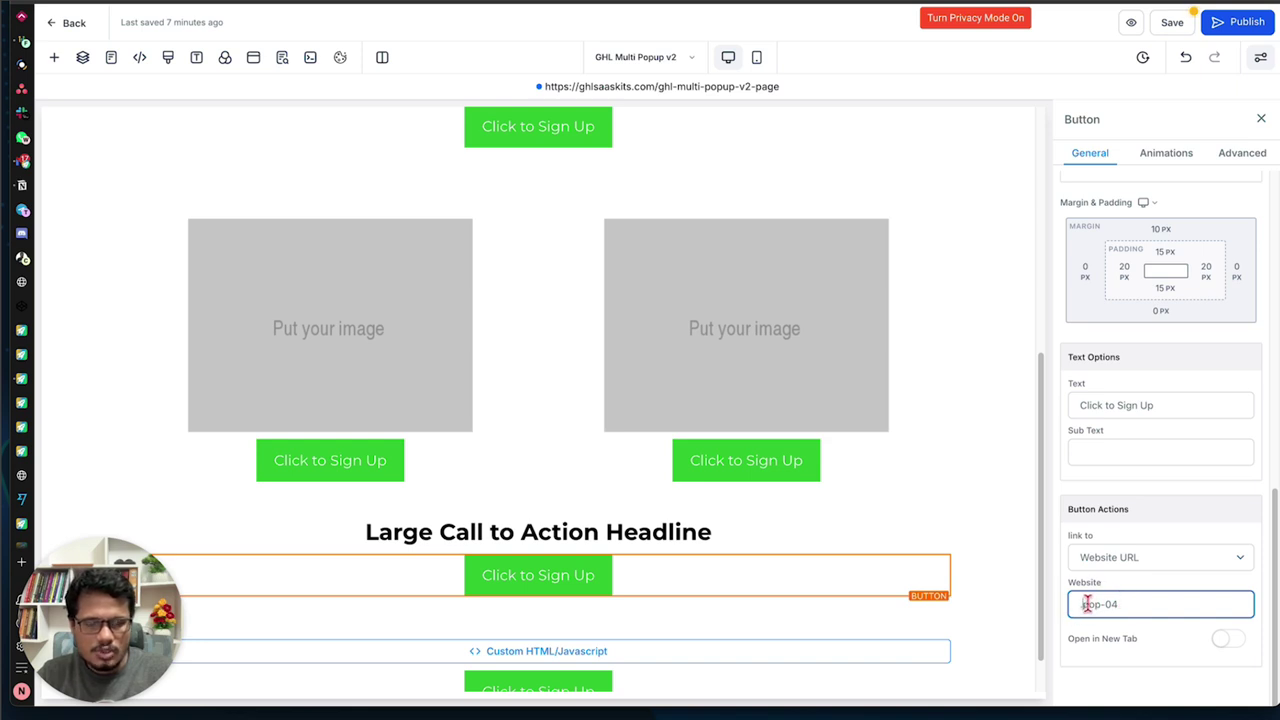
left_click(1262, 162)
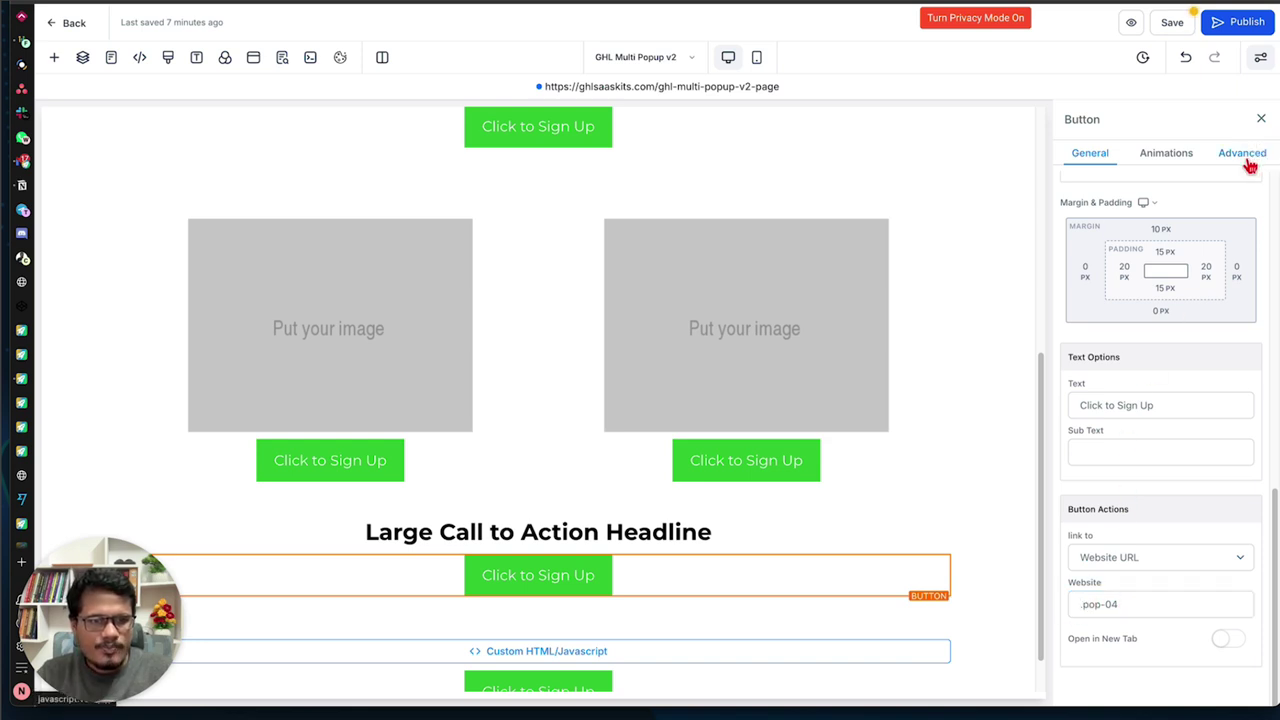
left_click(1249, 163)
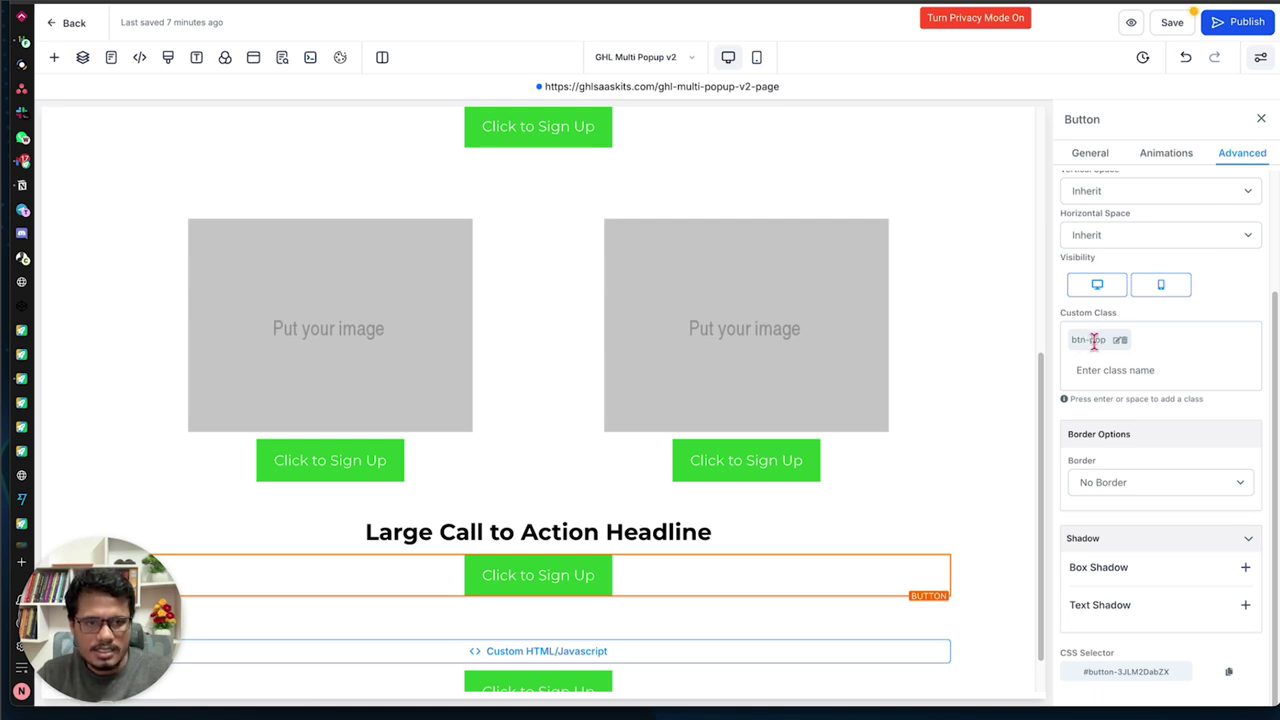
left_click(983, 511)
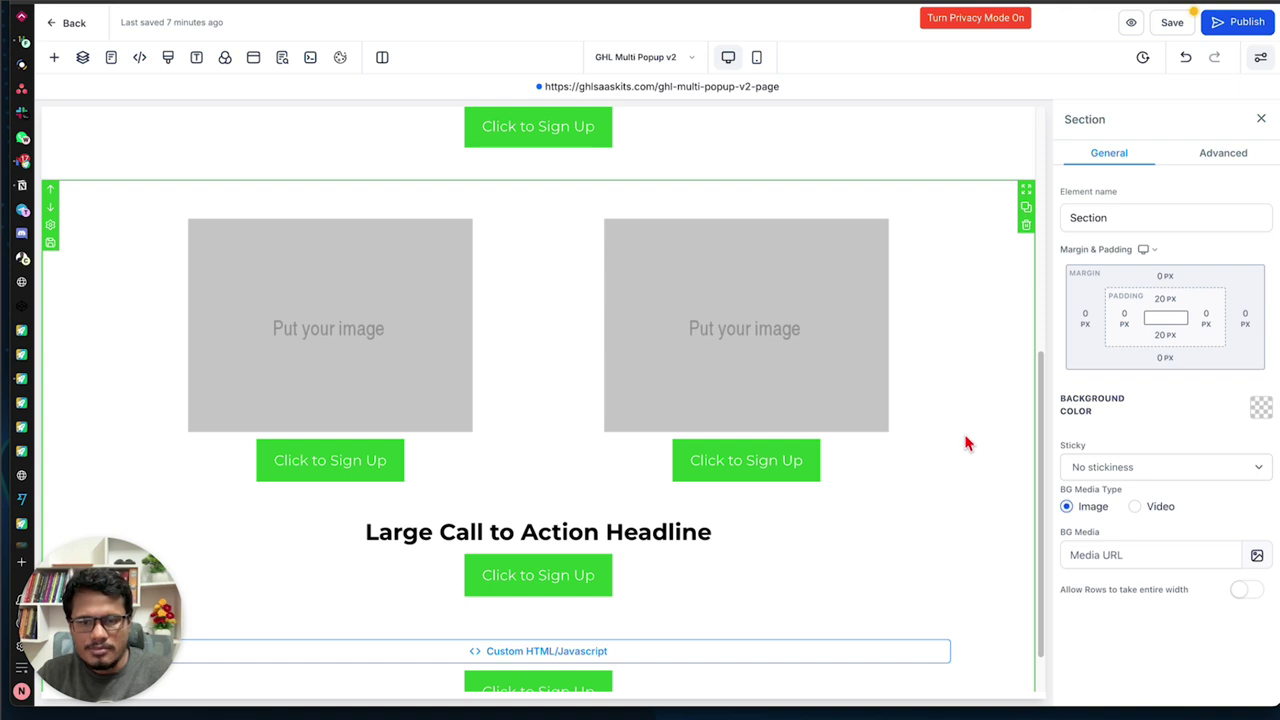
Review the code inside the Custom HTML/Javascript element below the headline button and close its editor without saving
scroll(966, 443, "down", 1)
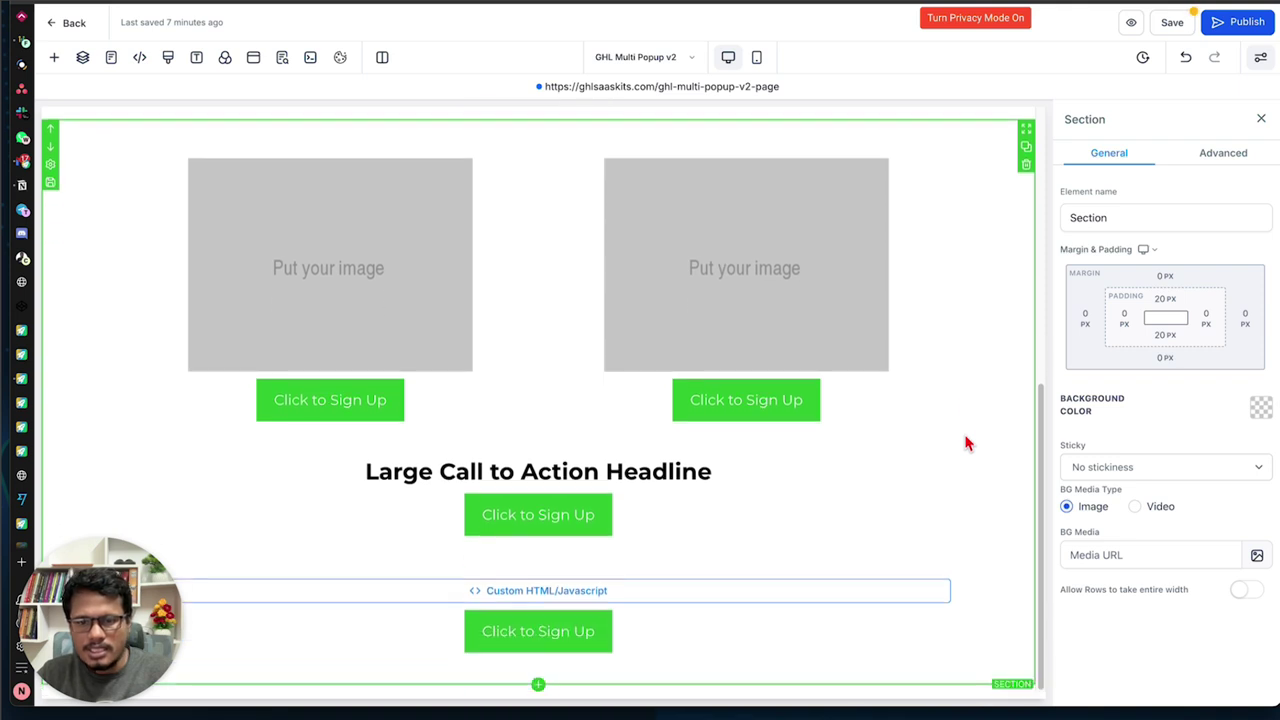
left_click(708, 597)
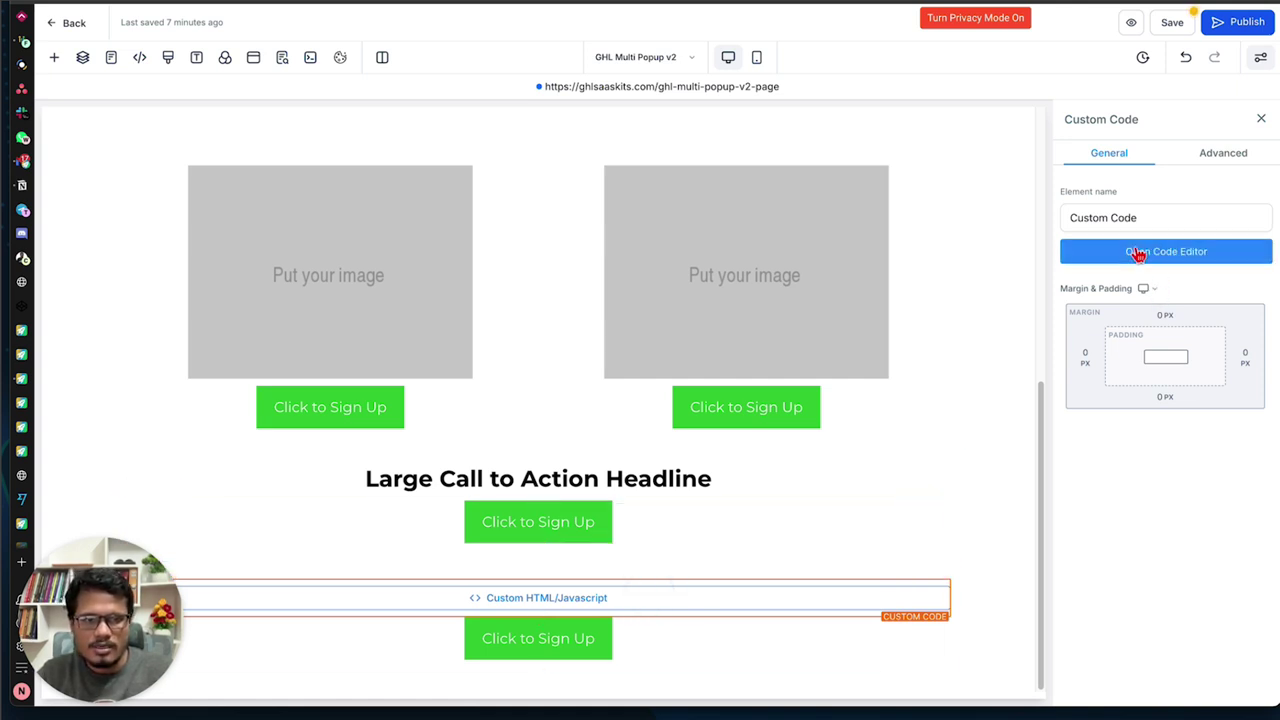
left_click(538, 617)
scroll(250, 420, "down", 10)
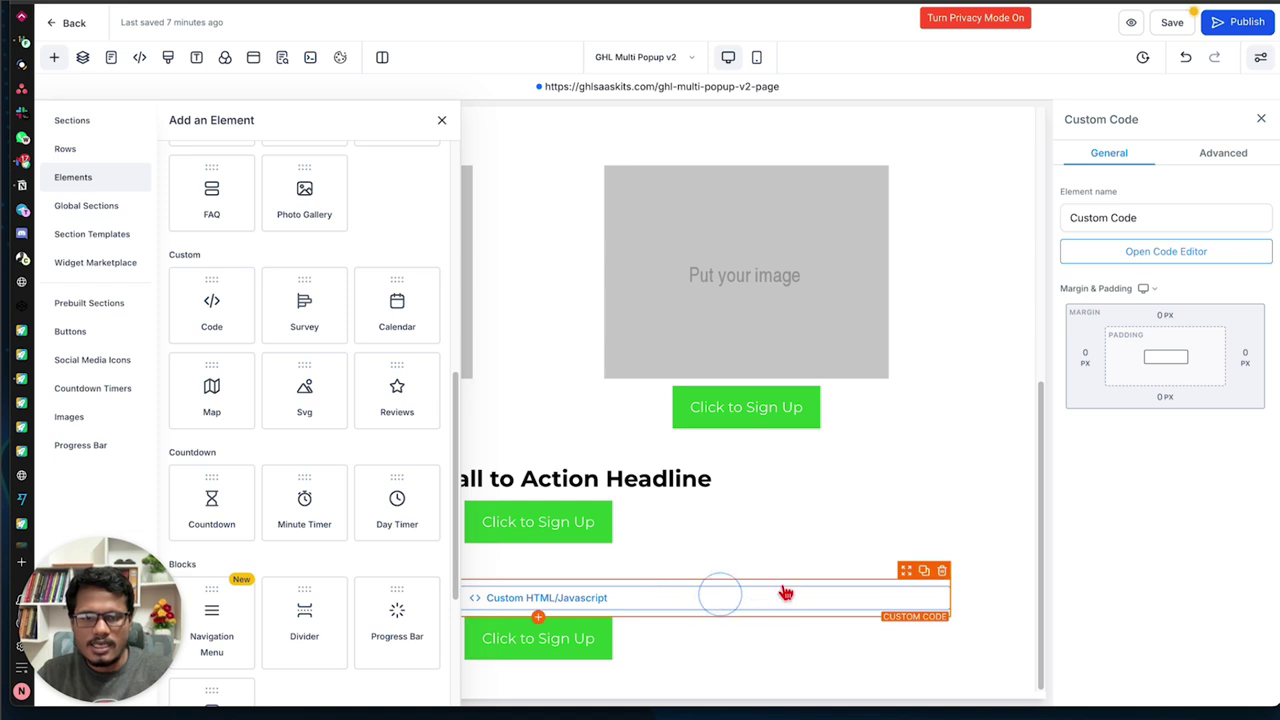
left_click(1163, 254)
scroll(541, 248, "down", 2)
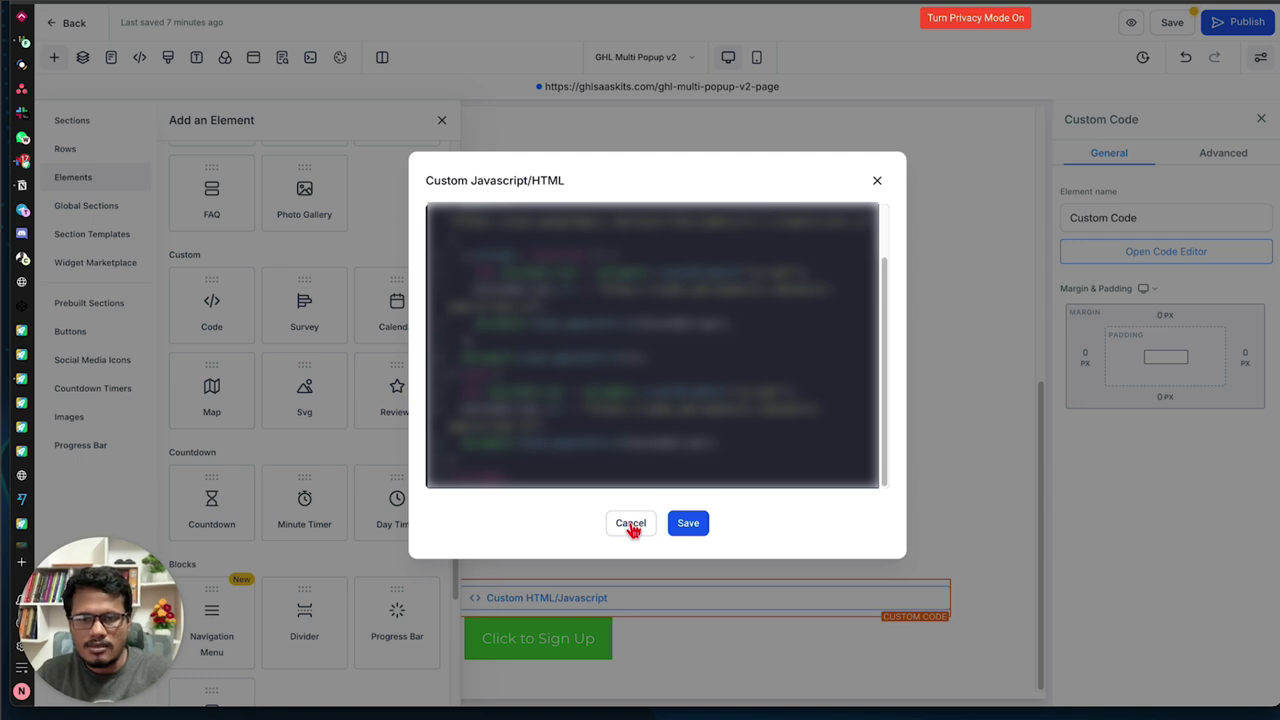
scroll(668, 300, "up", 2)
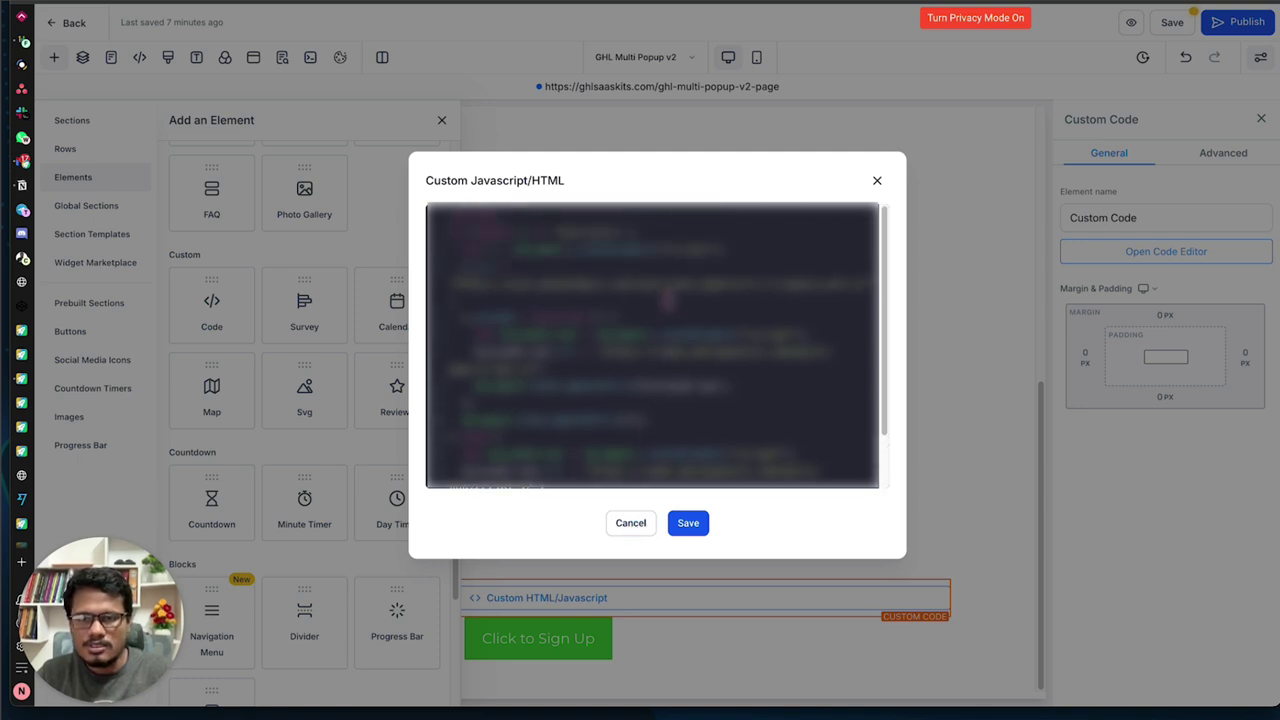
left_click(877, 181)
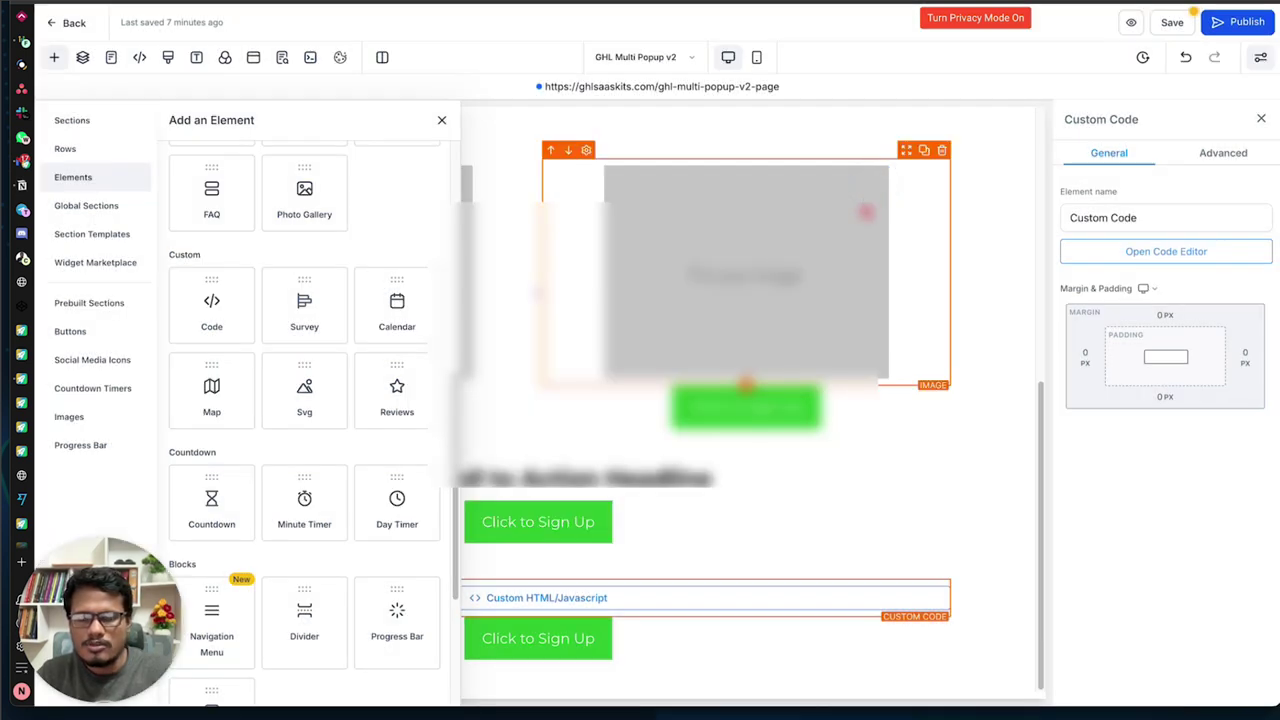
left_click(441, 120)
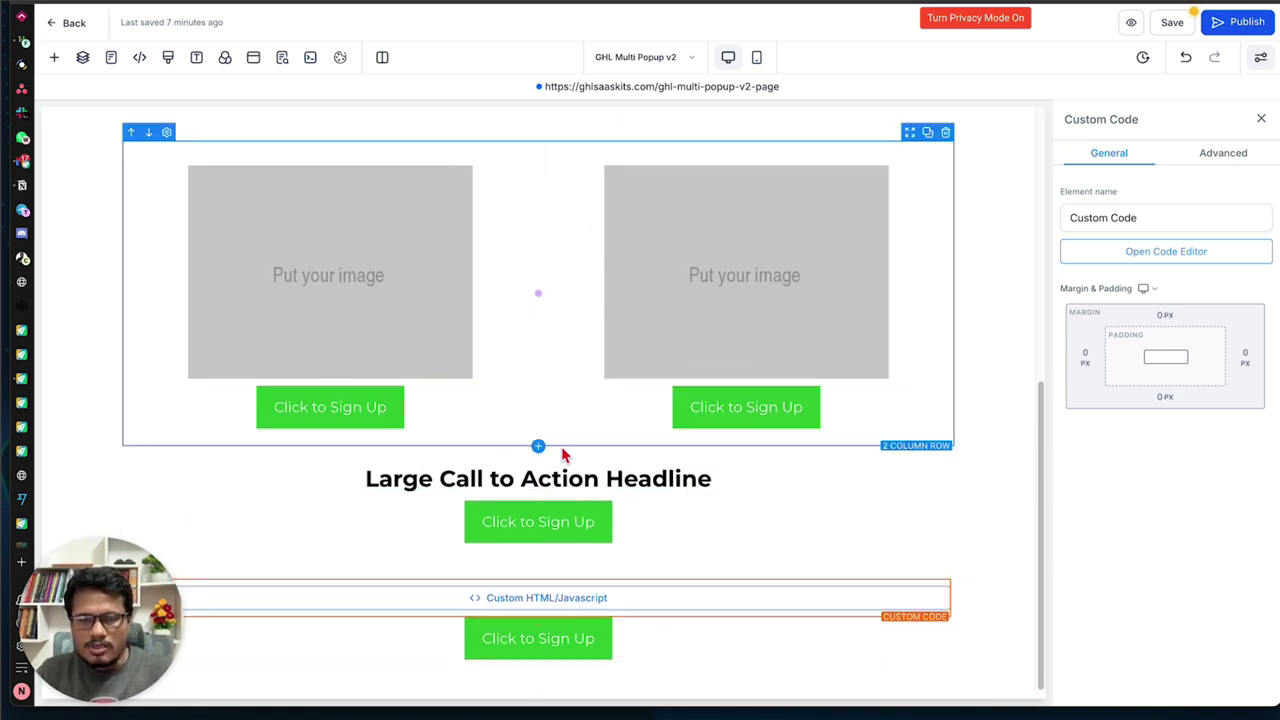
Check the custom class of the last Click to Sign Up button, below the Custom HTML/Javascript element
left_click(580, 643)
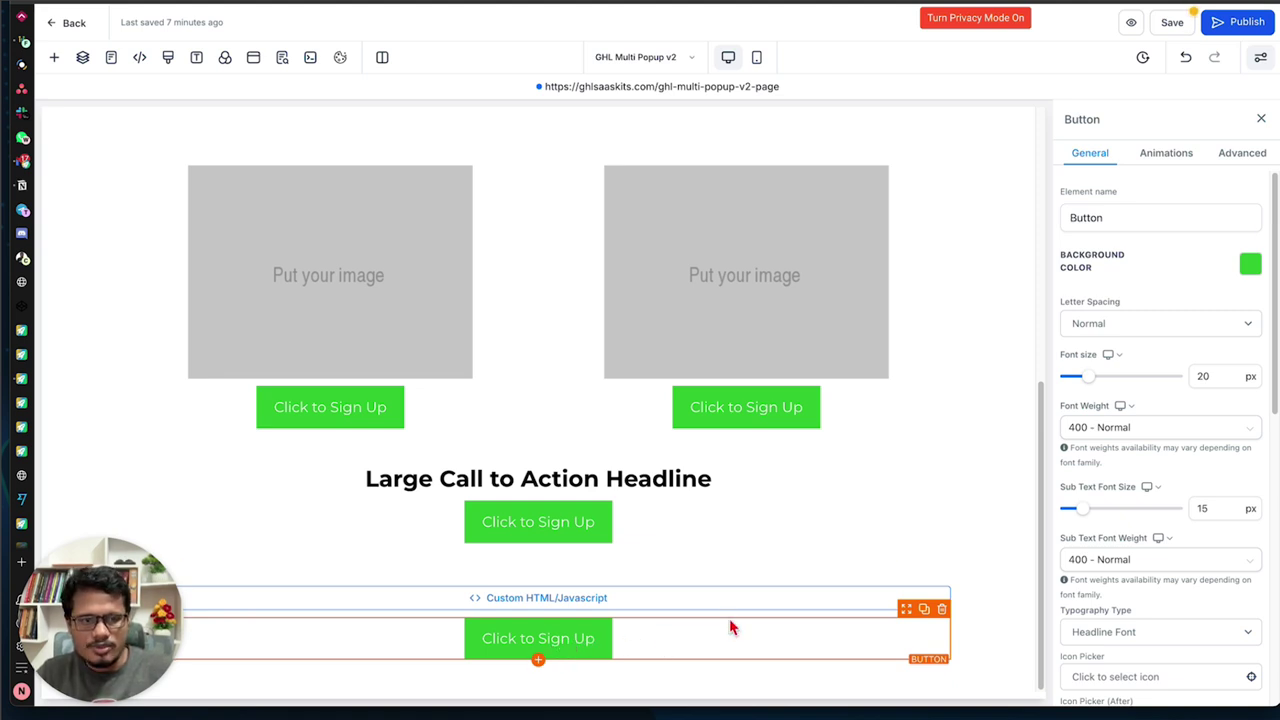
scroll(1160, 262, "down", 1)
scroll(1155, 262, "down", 10)
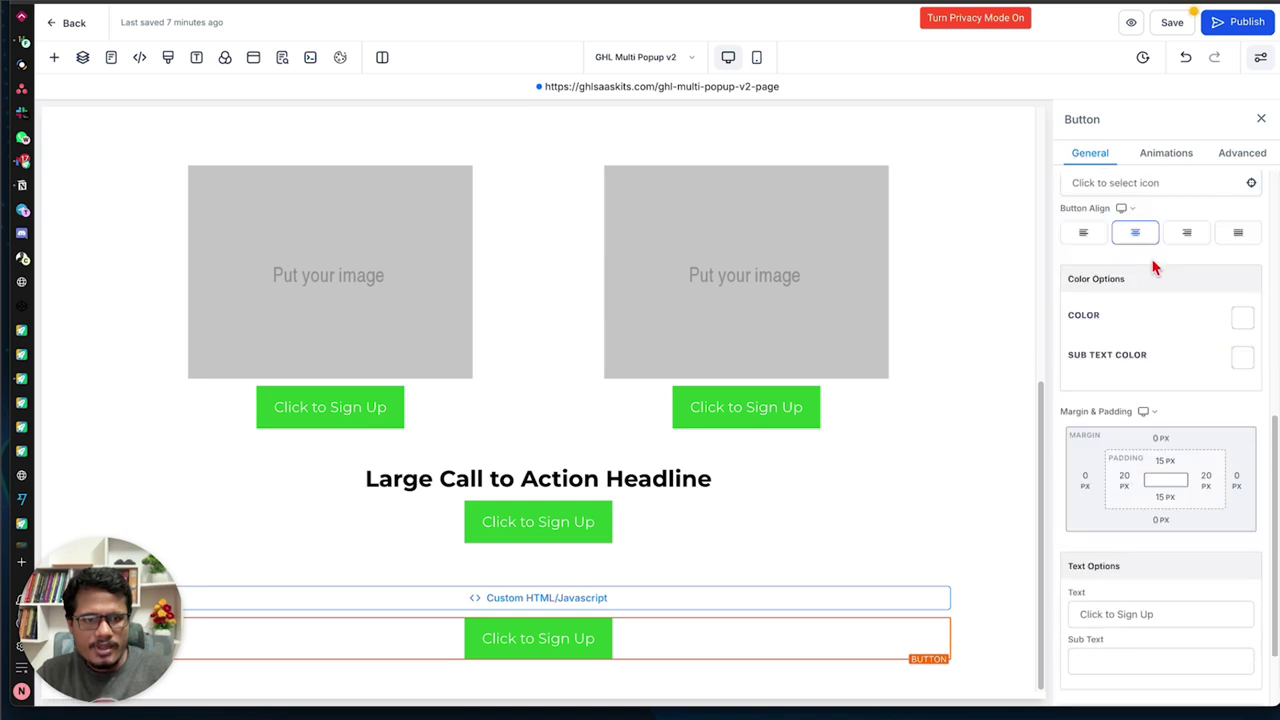
scroll(1151, 263, "up", 9)
left_click(1240, 153)
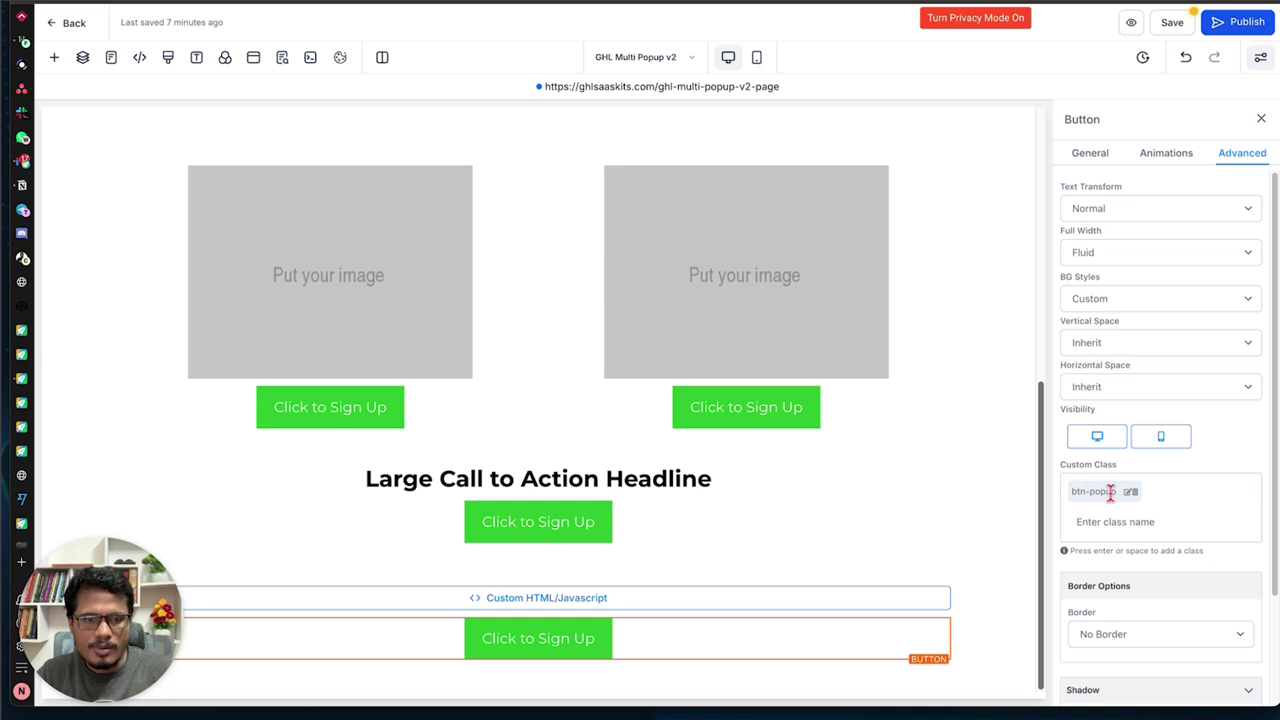
left_click_drag(1115, 490, 1071, 489)
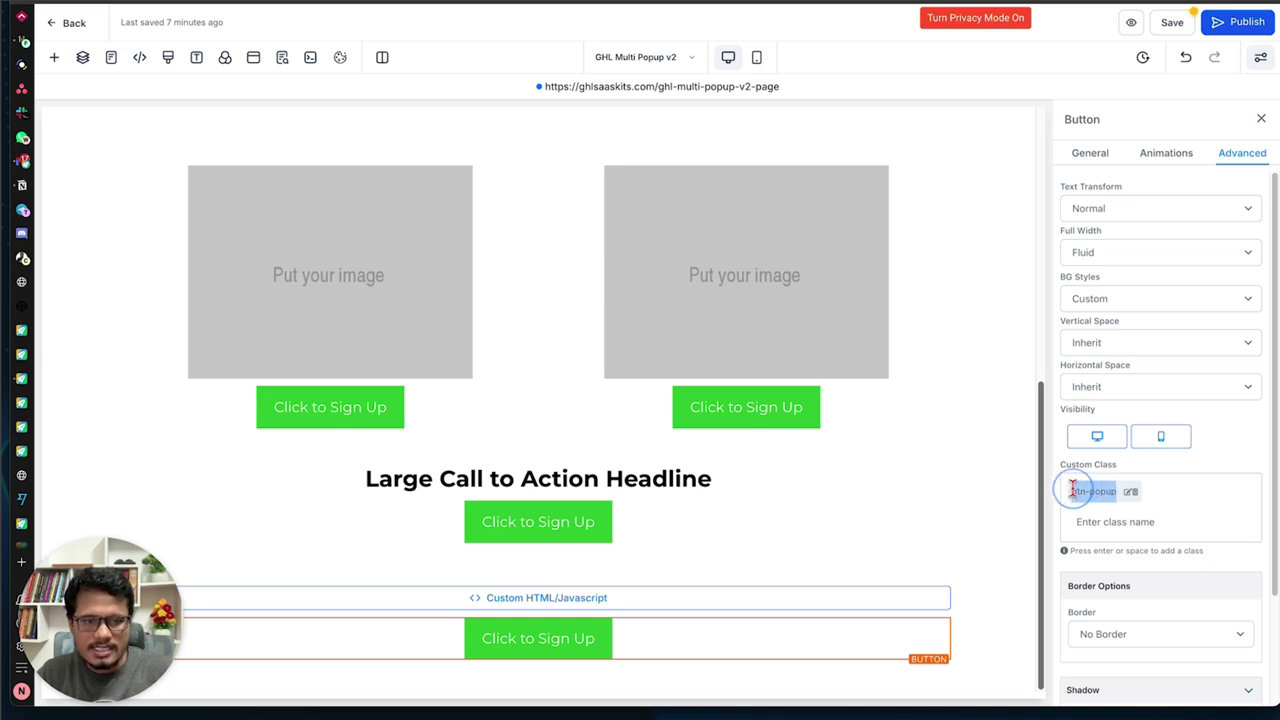
Examine the last button's link type and the other link options available, keeping Open popup selected
left_click(1092, 161)
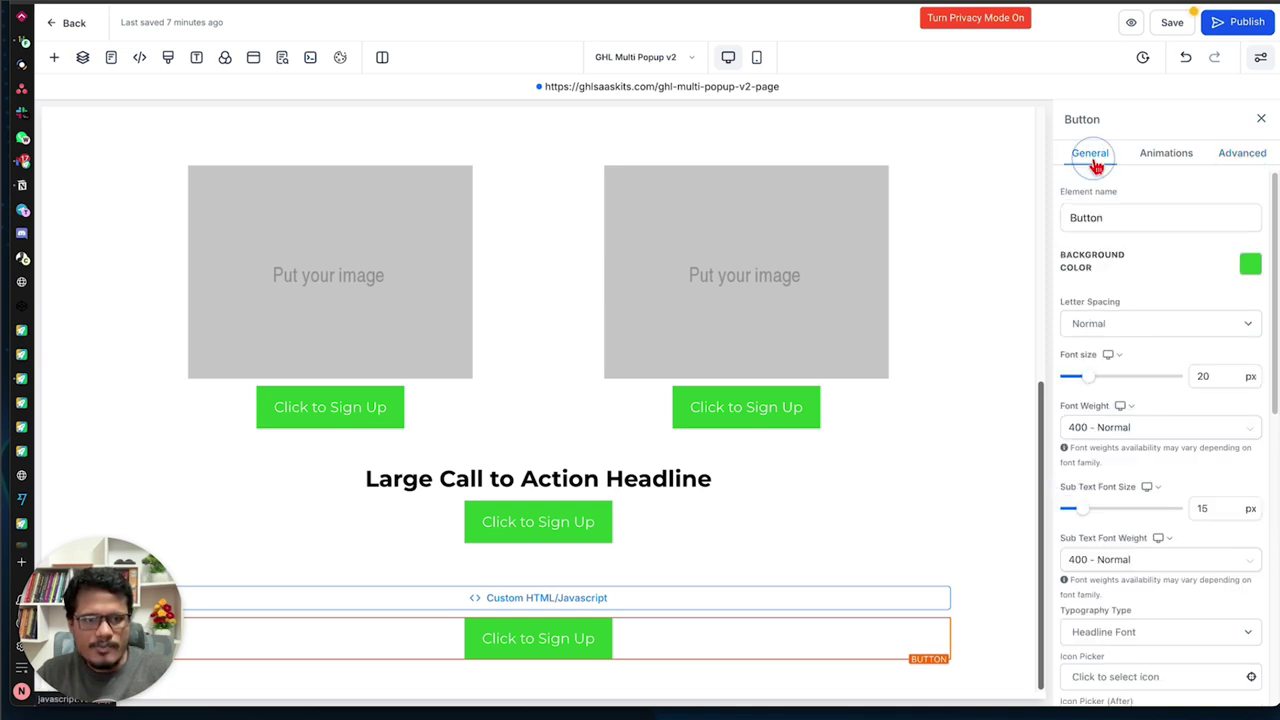
scroll(1118, 360, "down", 2)
scroll(1120, 372, "down", 5)
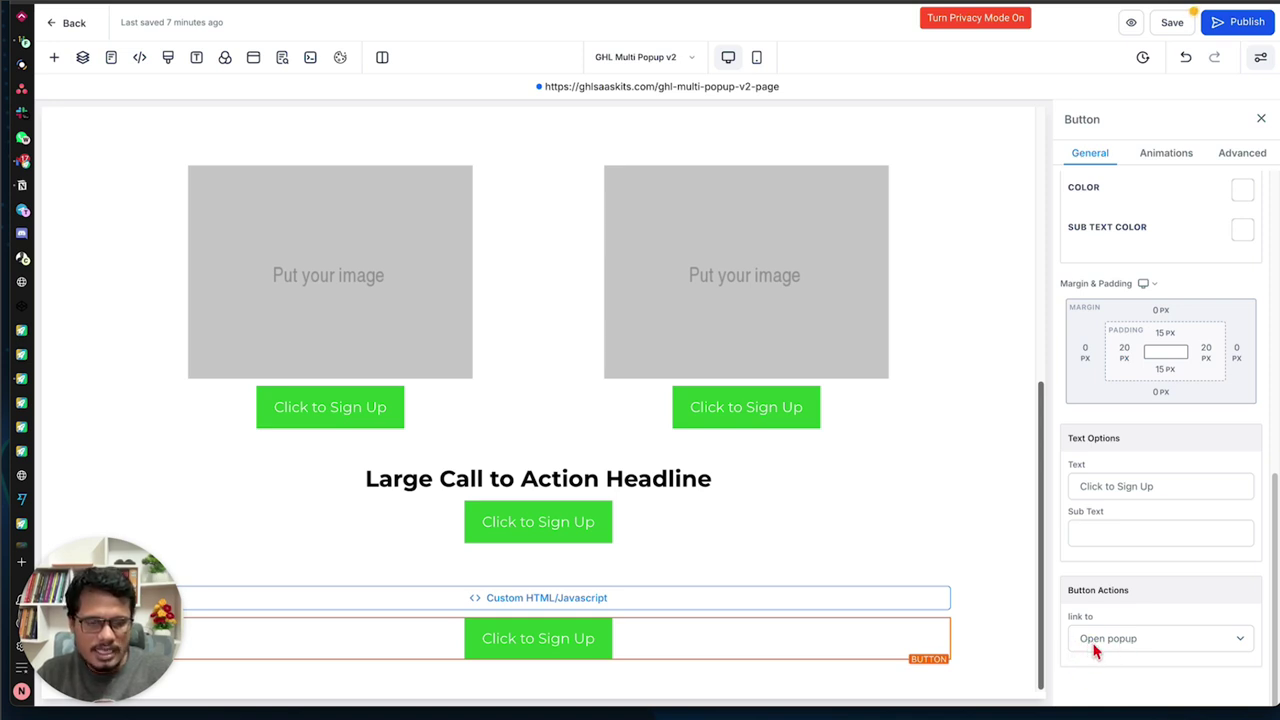
left_click(1149, 647)
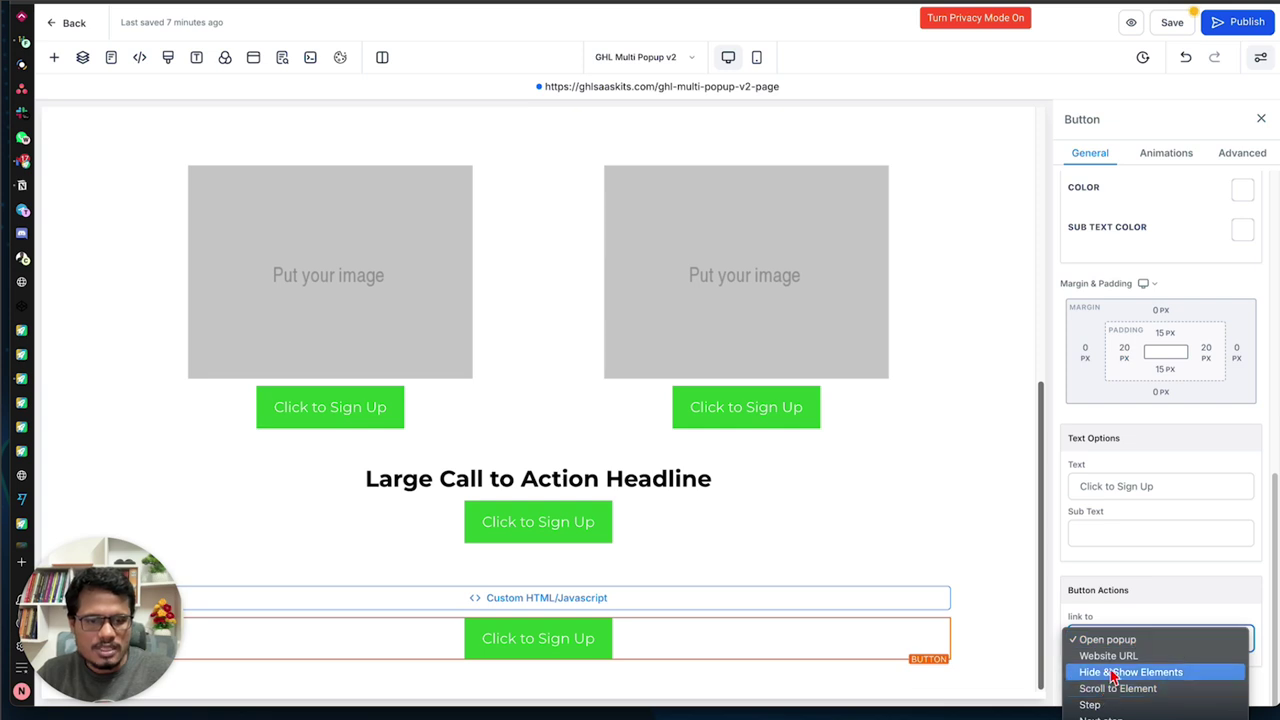
left_click(1154, 614)
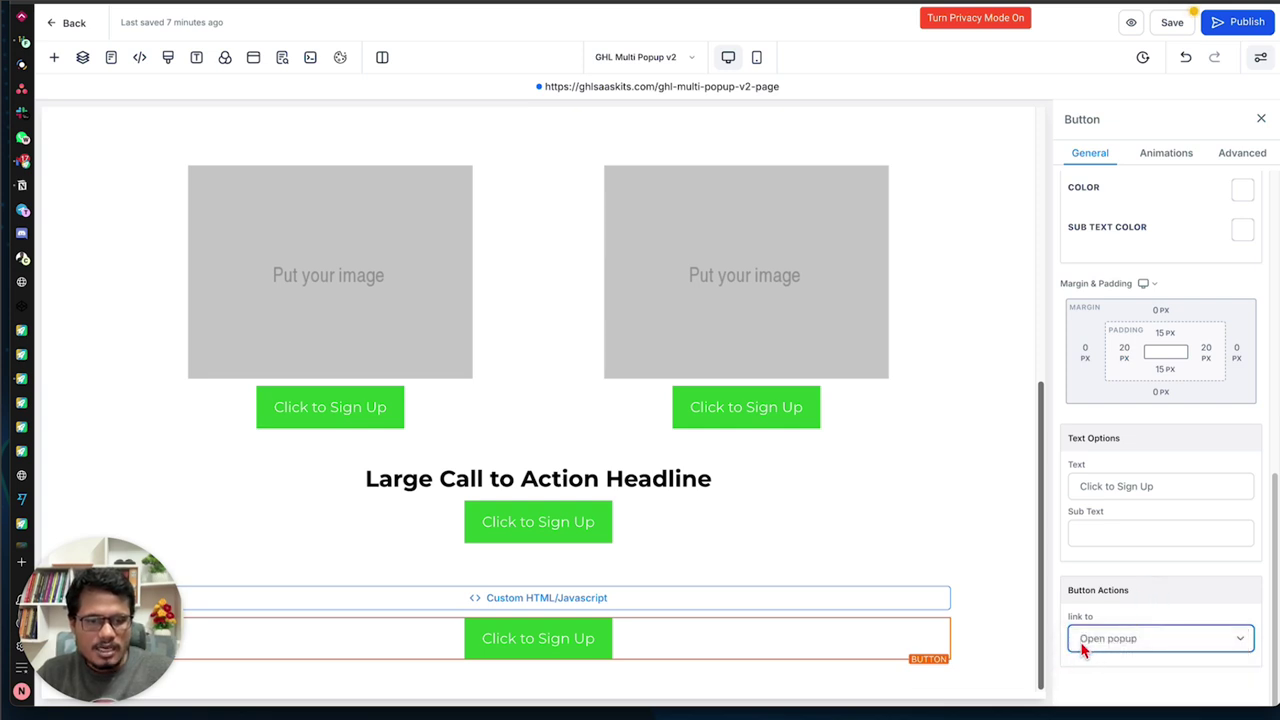
Hide the last Click to Sign Up button, below the Custom HTML/Javascript element, through its entry in the page layers
left_click(580, 641)
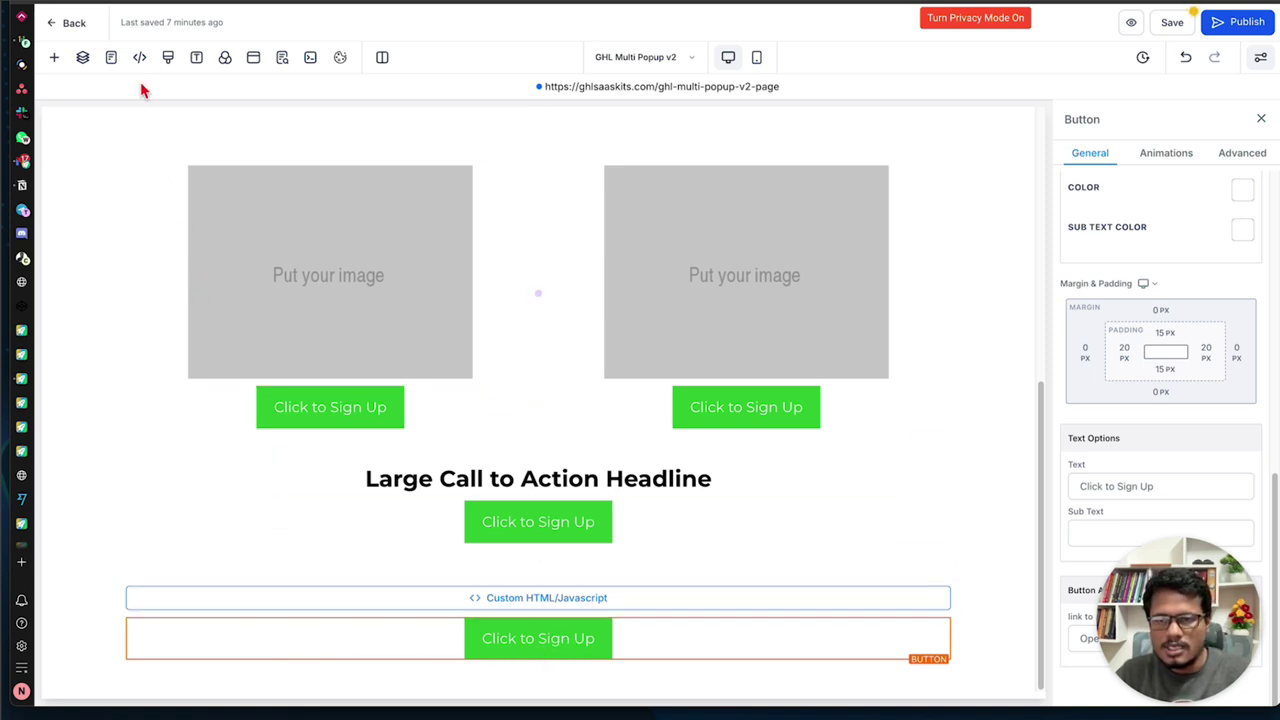
left_click(84, 60)
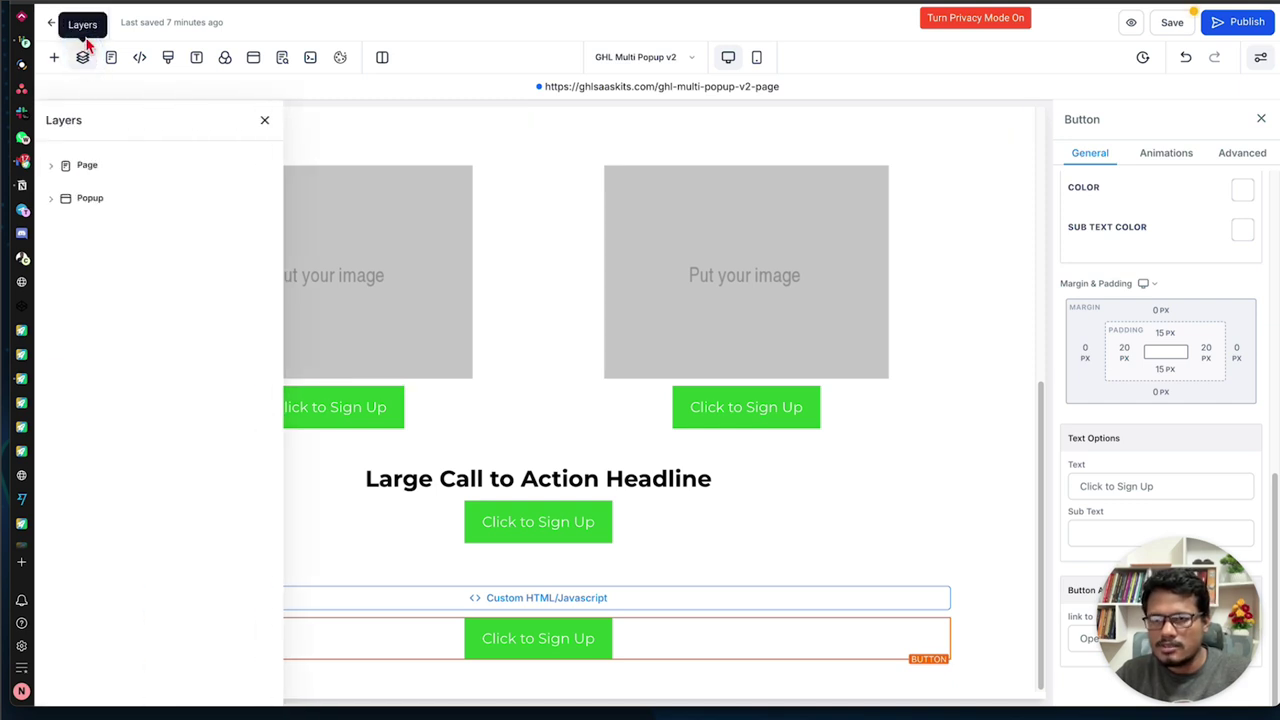
left_click(83, 166)
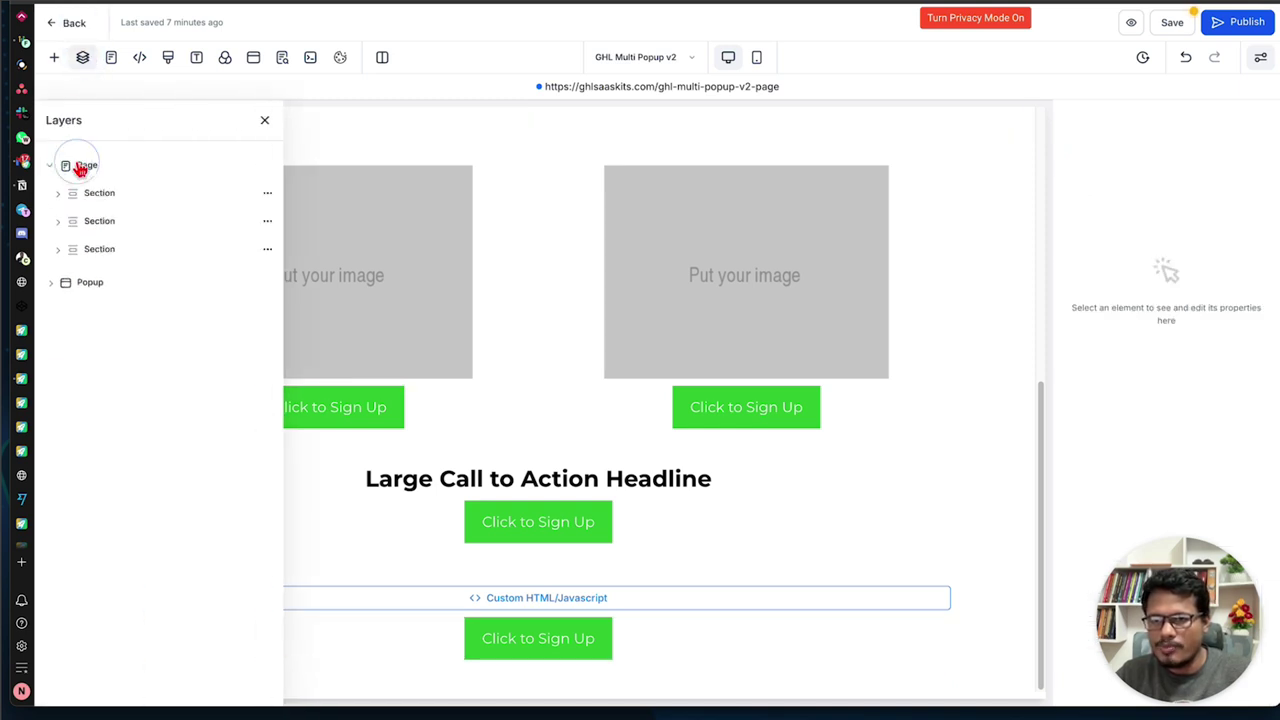
left_click(100, 250)
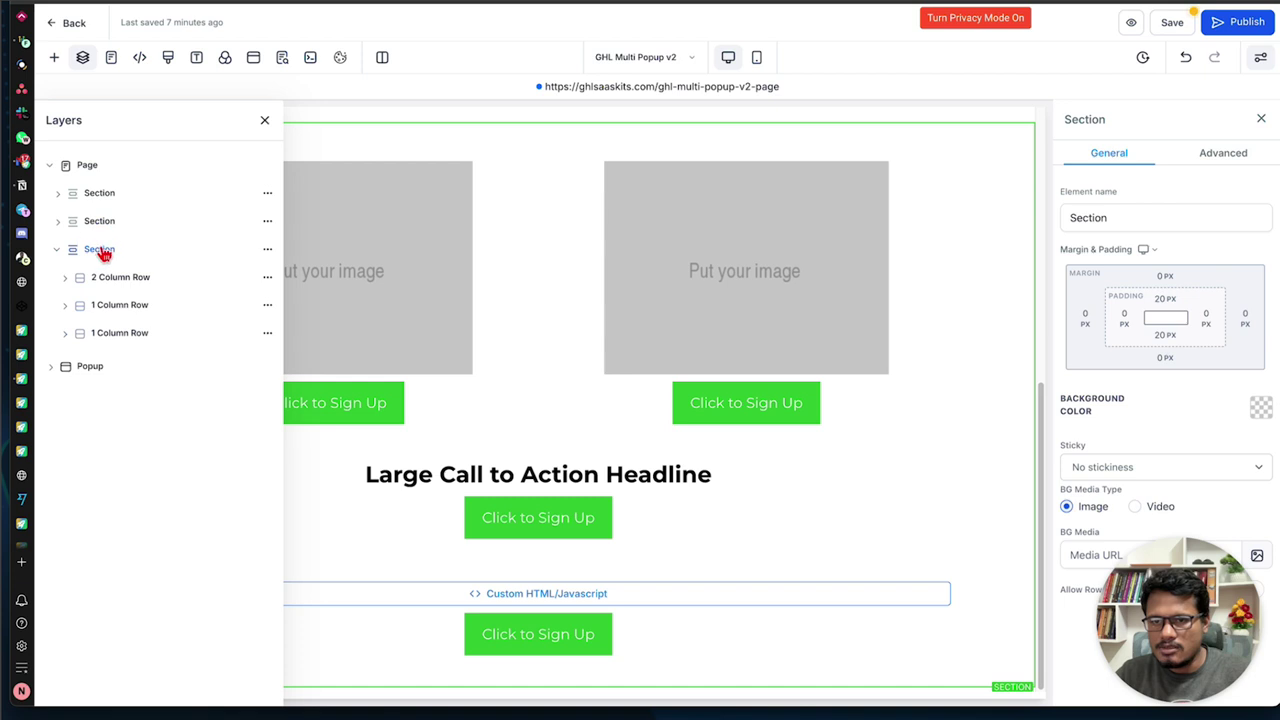
left_click(139, 338)
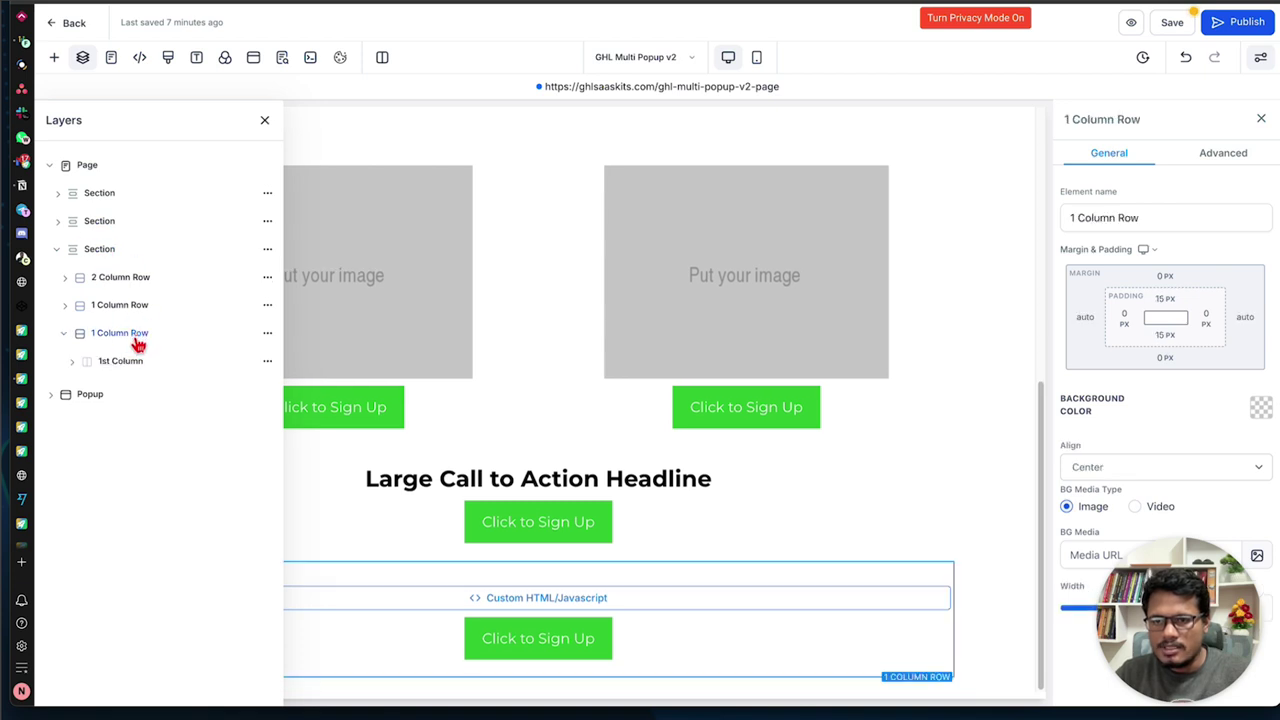
left_click(134, 362)
left_click(119, 416)
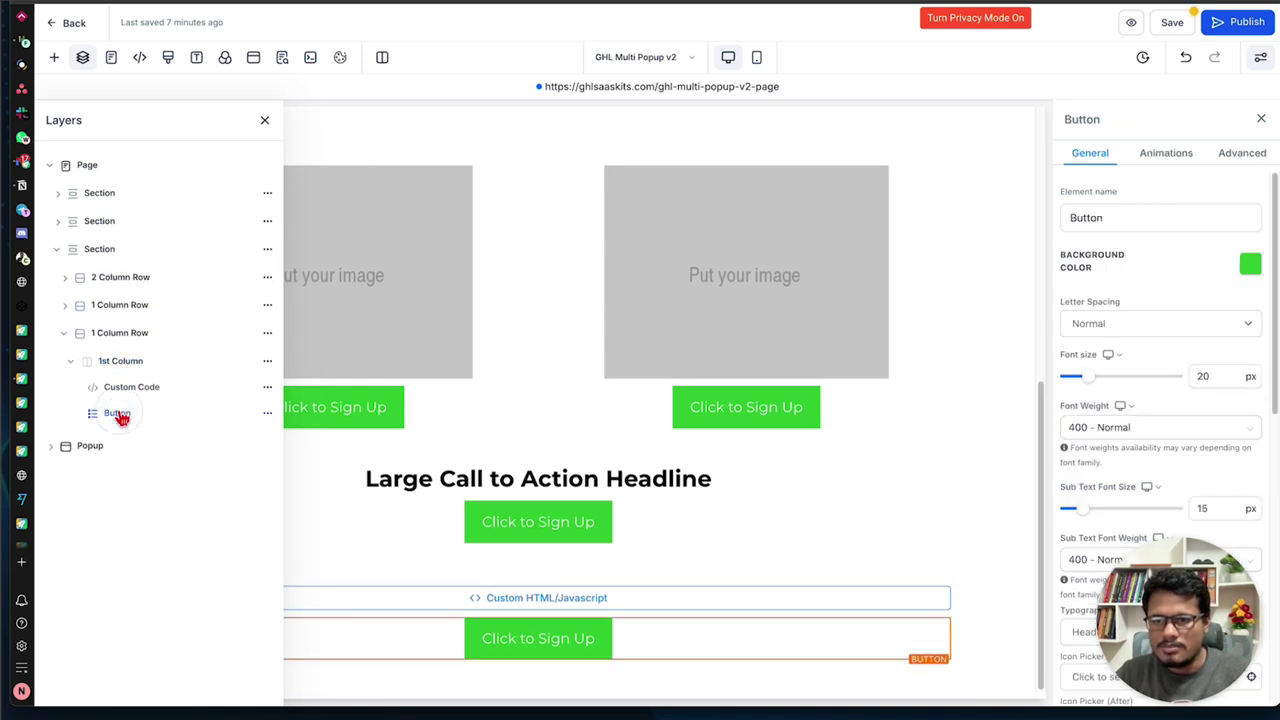
left_click(268, 415)
left_click(266, 300)
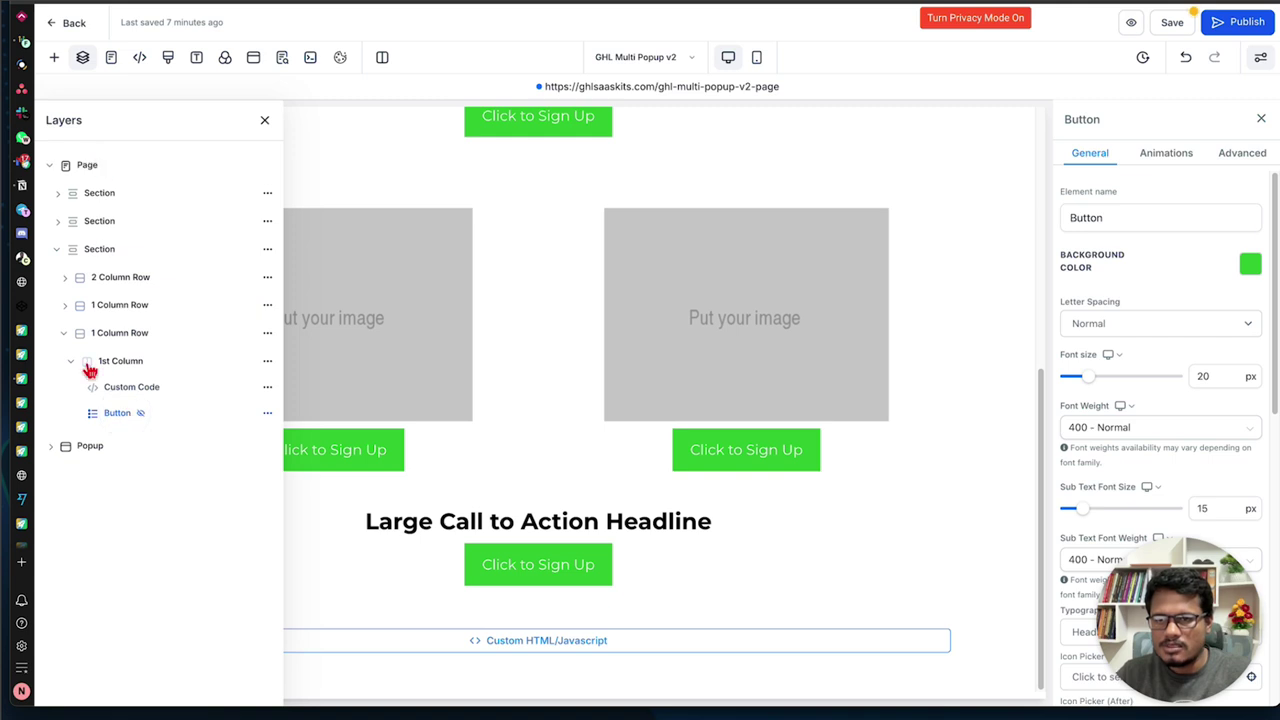
left_click(266, 122)
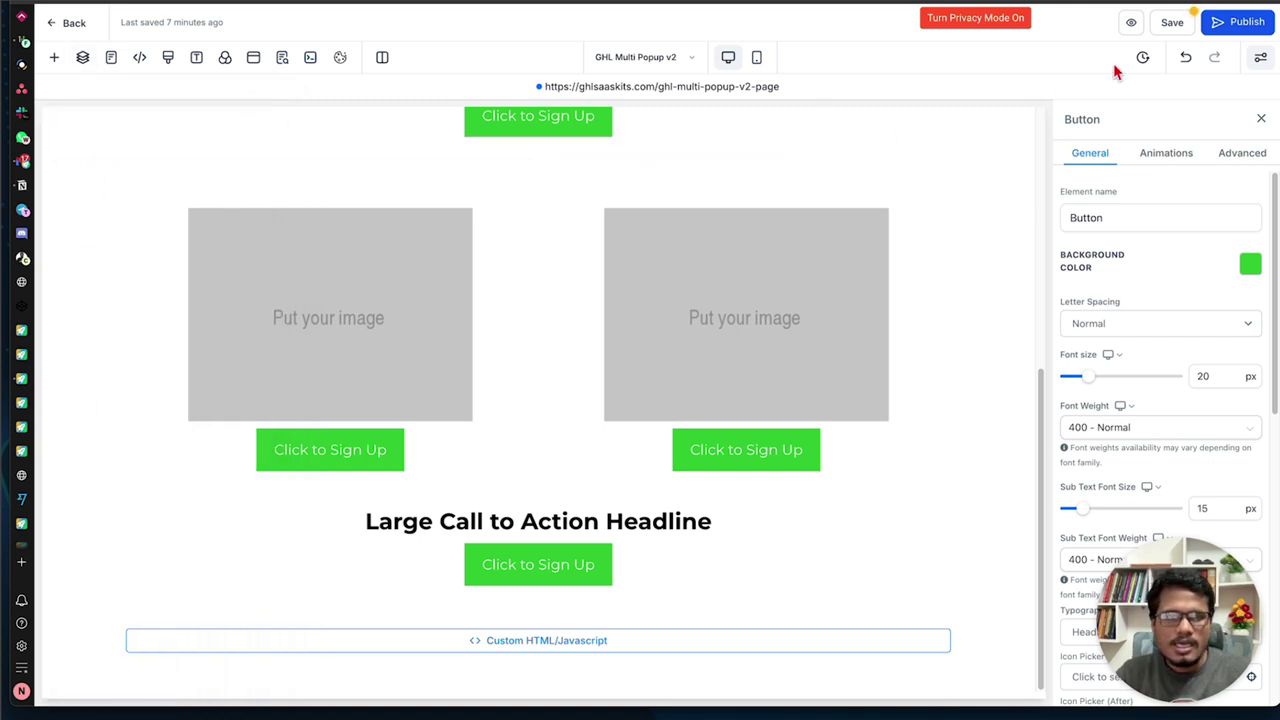
Publish the page without updating its SEO metadata and open the live page from its URL
left_click(1233, 25)
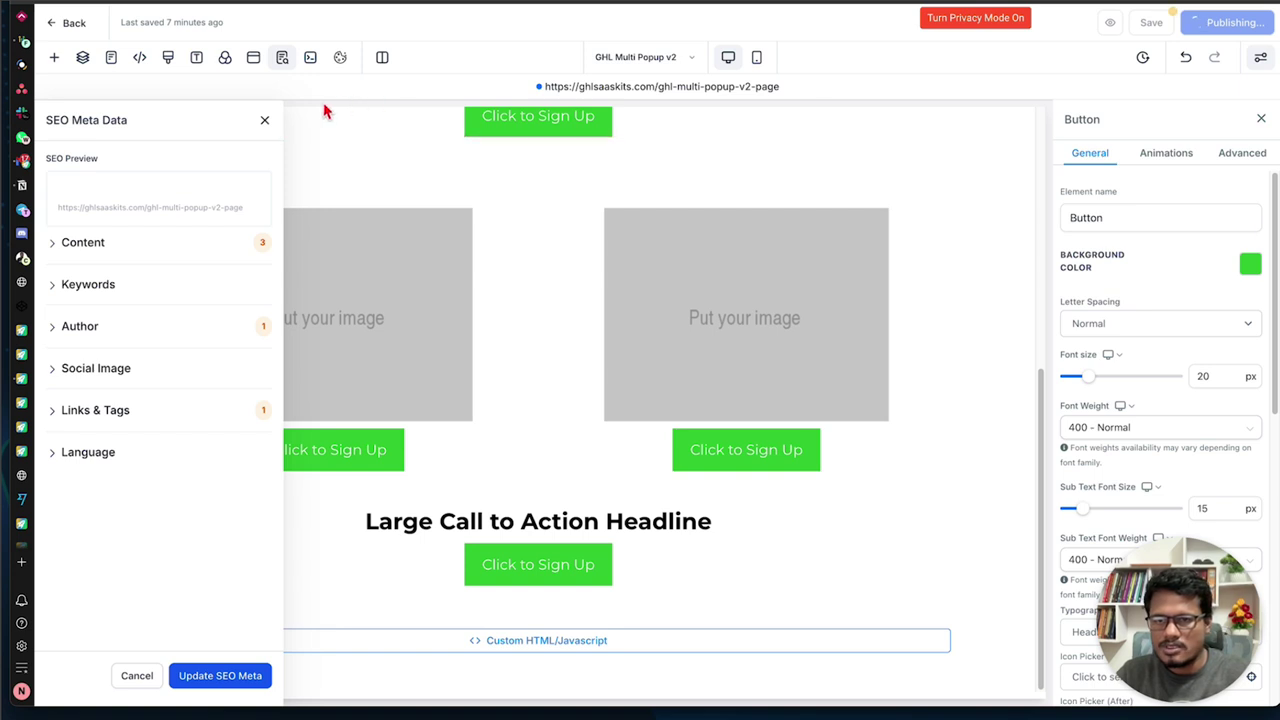
left_click(265, 120)
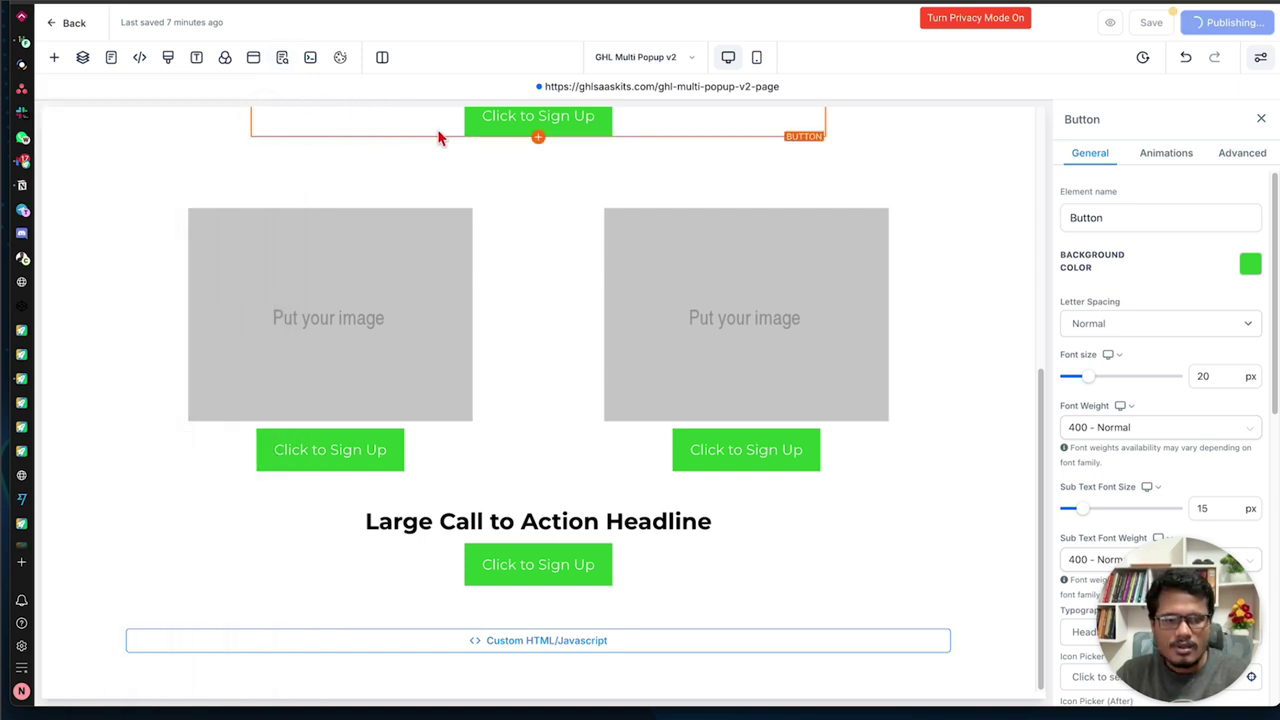
left_click(721, 90)
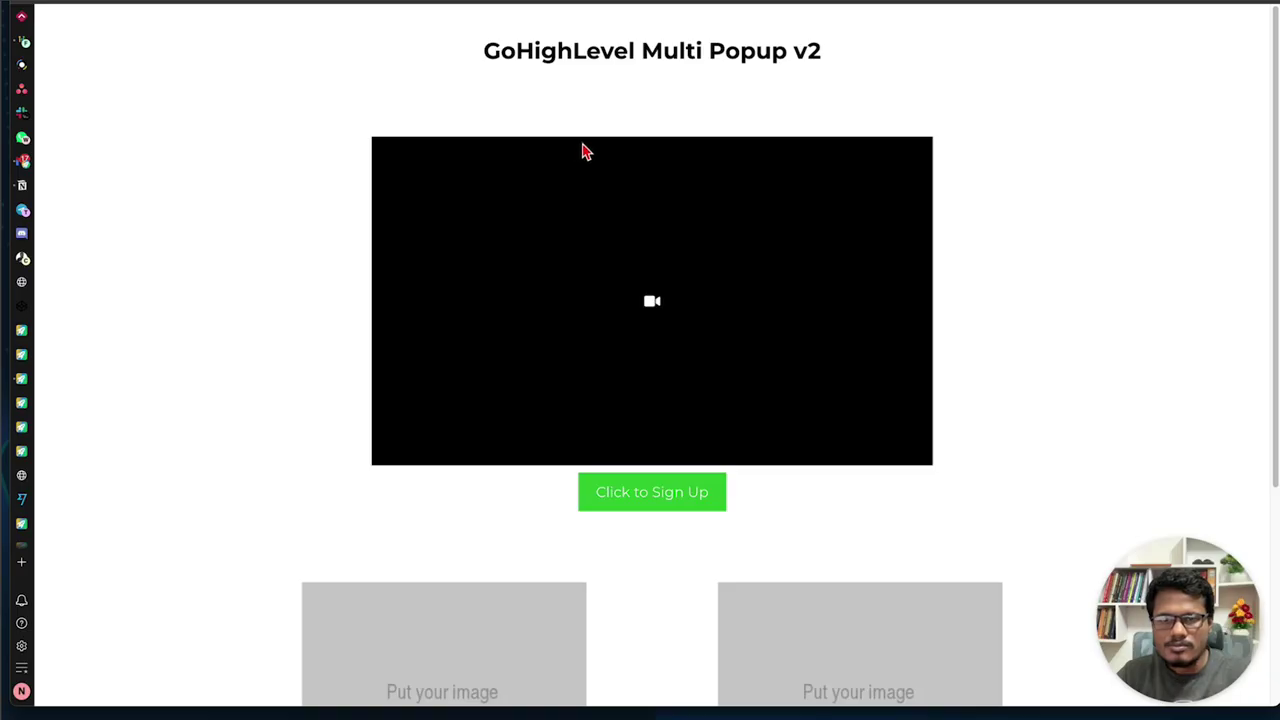
Test all four Click to Sign Up buttons on the live page, opening and closing the popup of each one
scroll(729, 311, "down", 1)
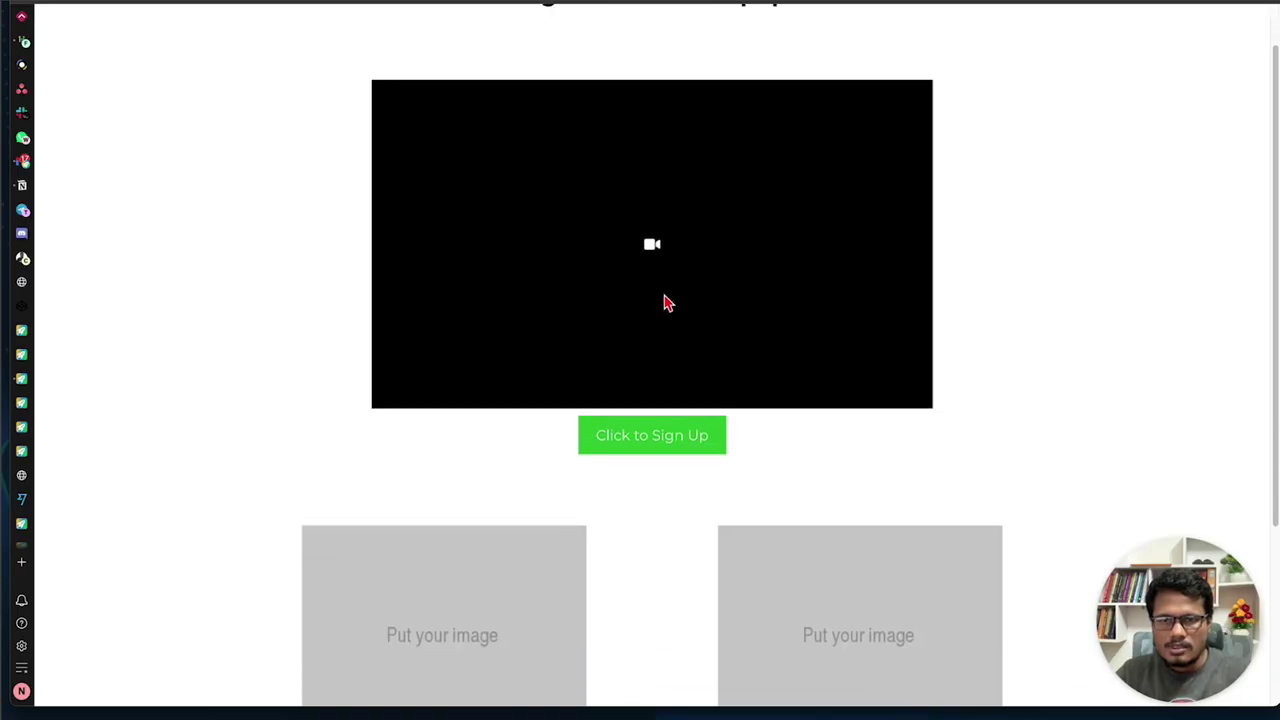
left_click(684, 445)
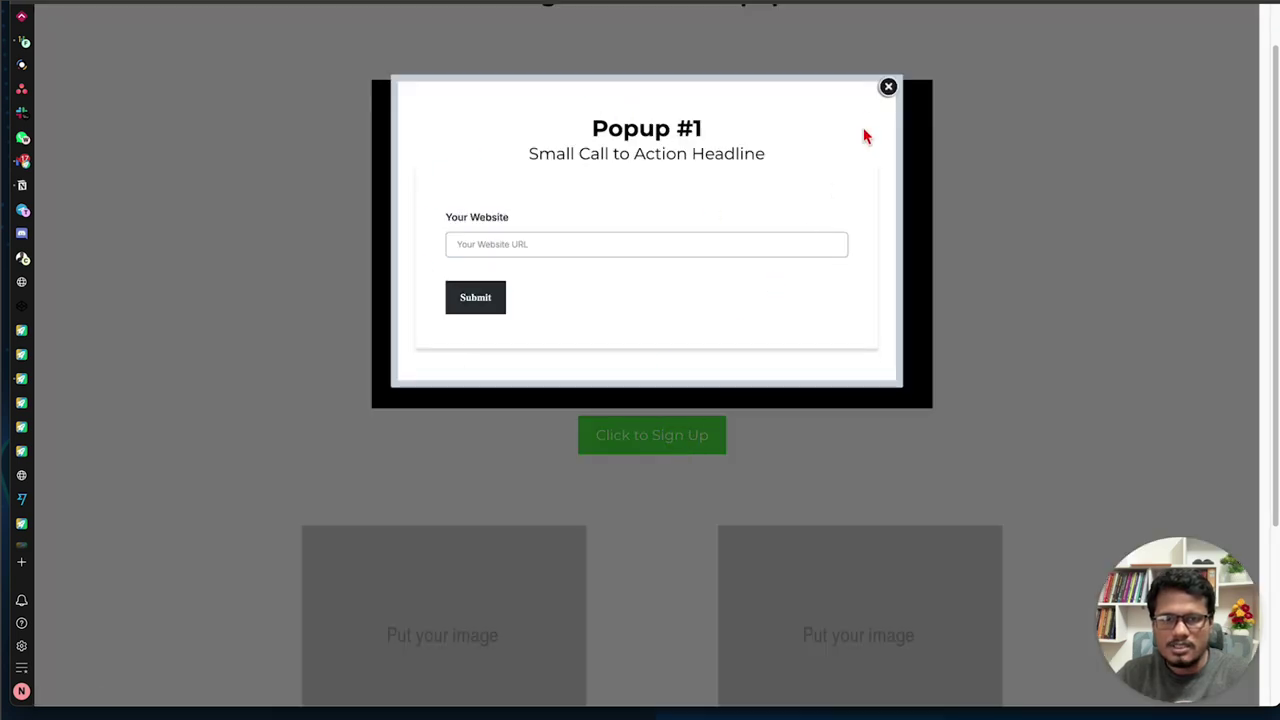
left_click(887, 88)
scroll(589, 423, "down", 5)
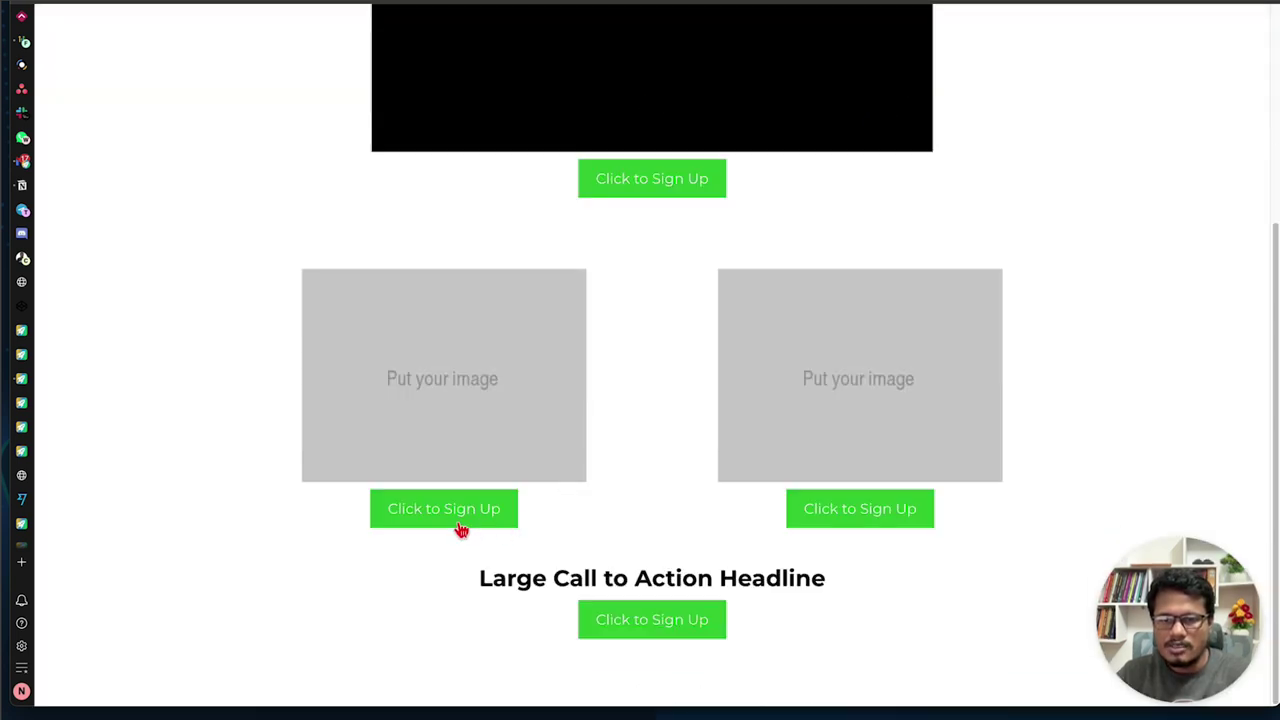
left_click(460, 518)
left_click(888, 88)
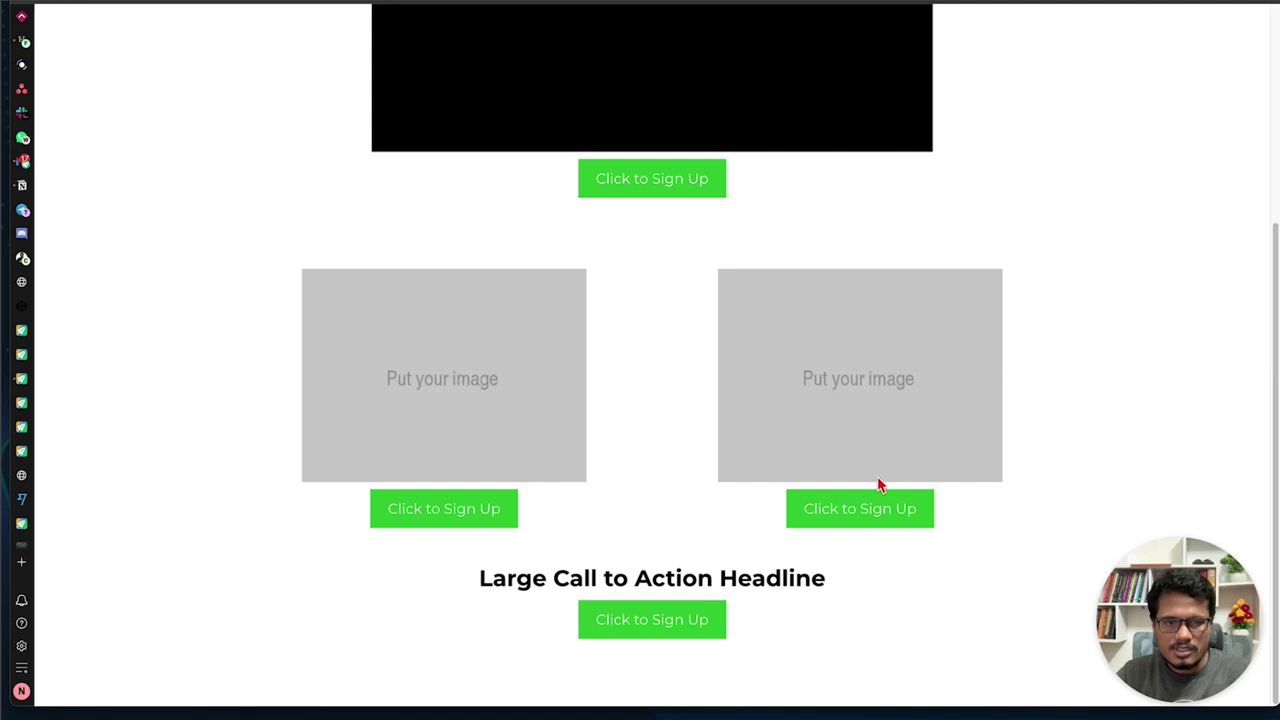
left_click(880, 493)
left_click(888, 88)
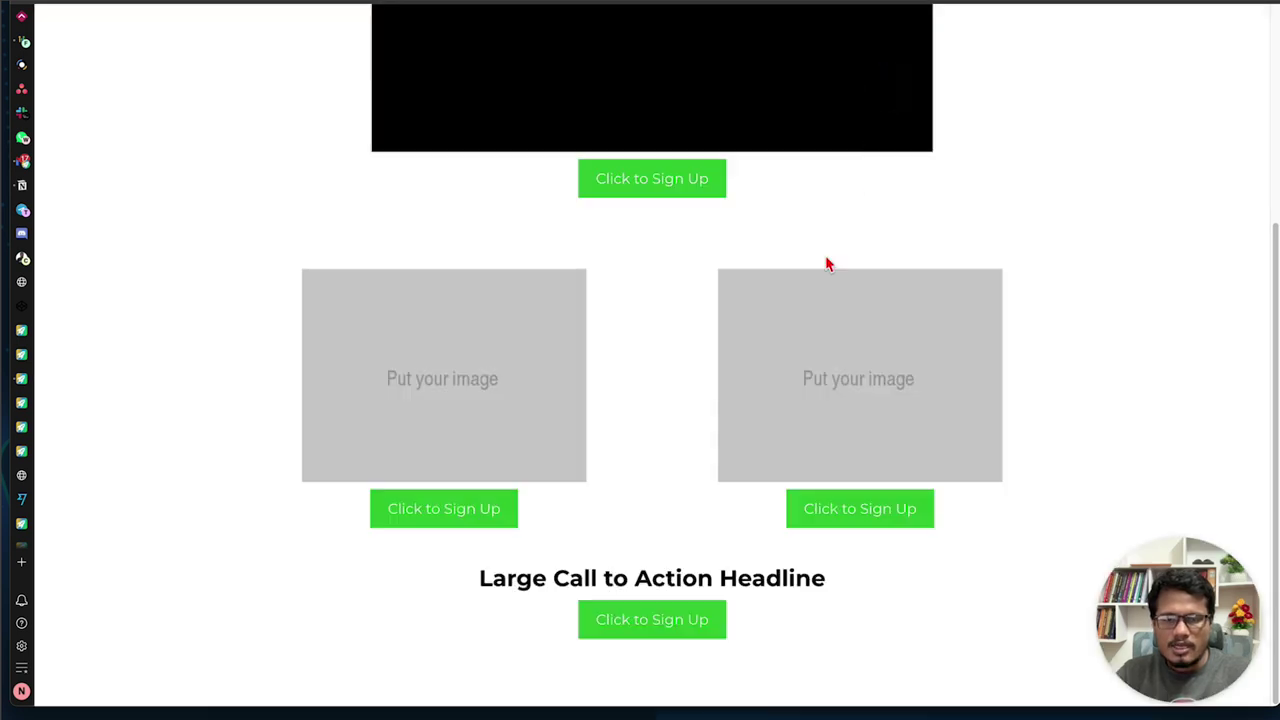
left_click(663, 620)
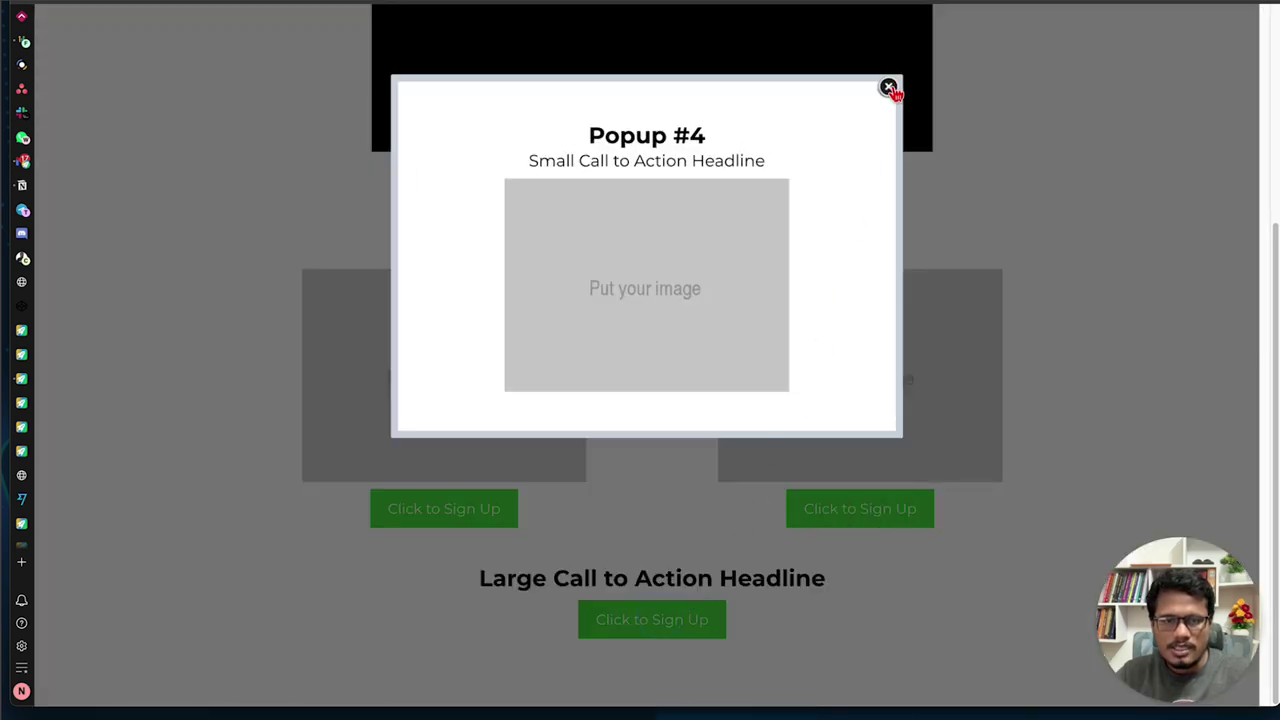
left_click(889, 89)
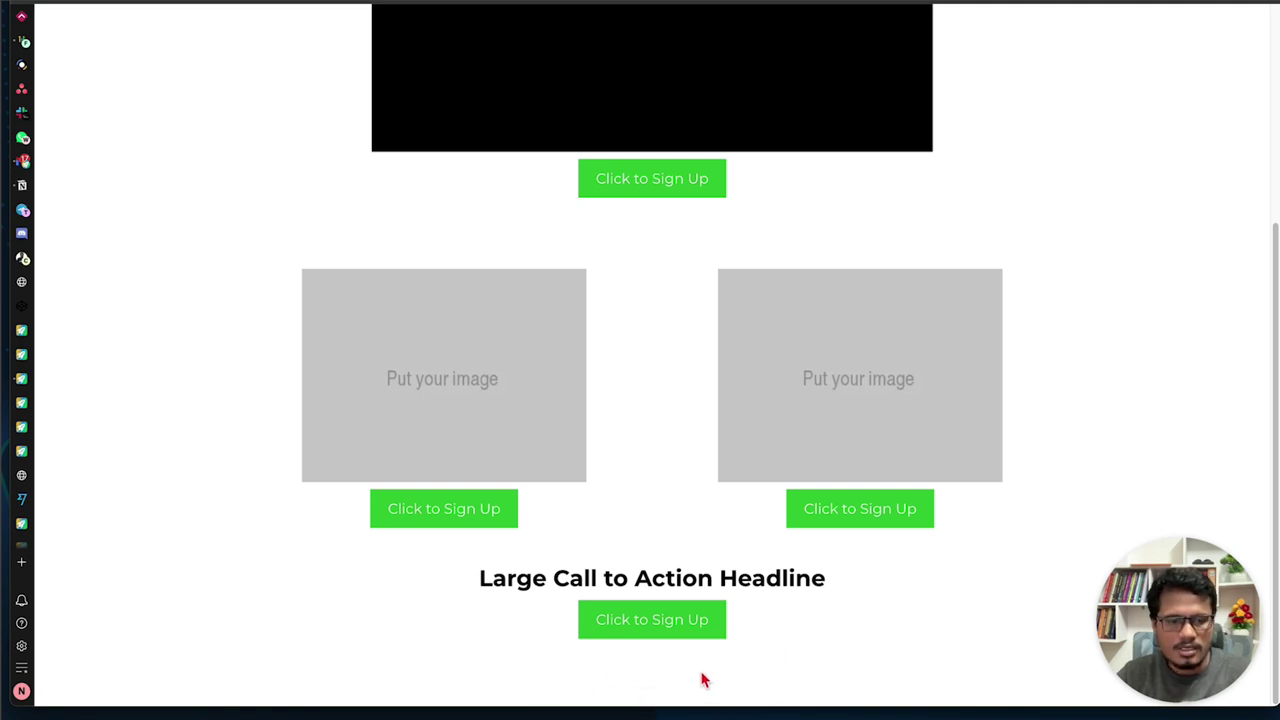
scroll(710, 567, "up", 3)
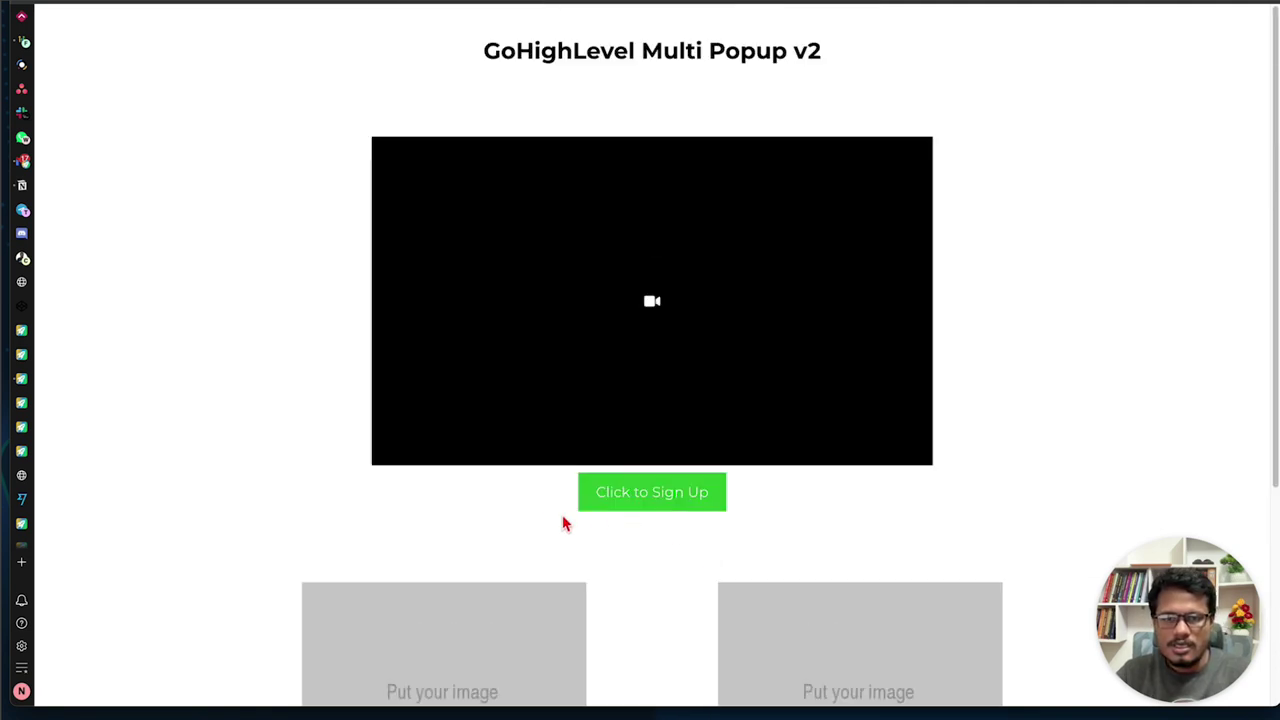